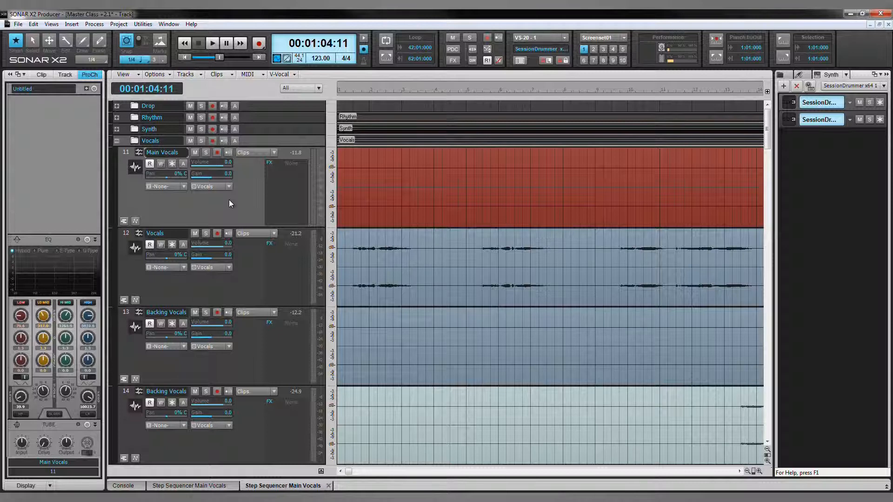
# Play the full mix from the start and audition the Vocals folder soloed
pyautogui.press('w')
pyautogui.press('space')
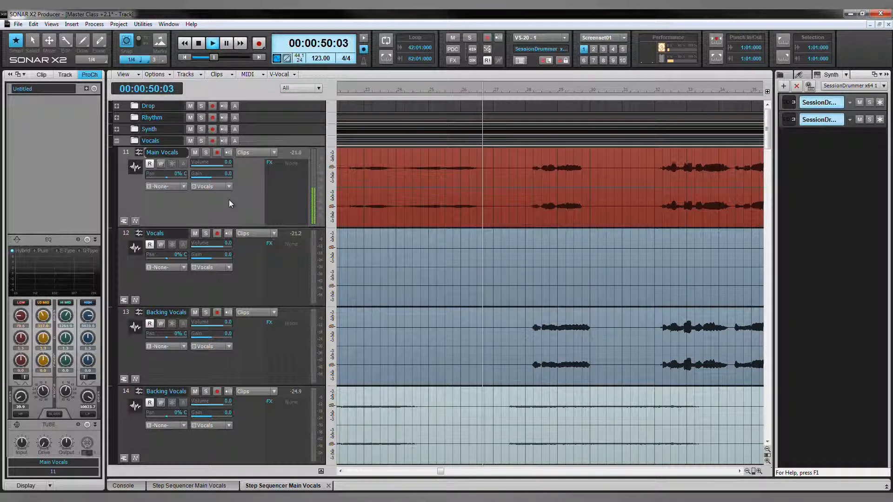
pyautogui.press('space')
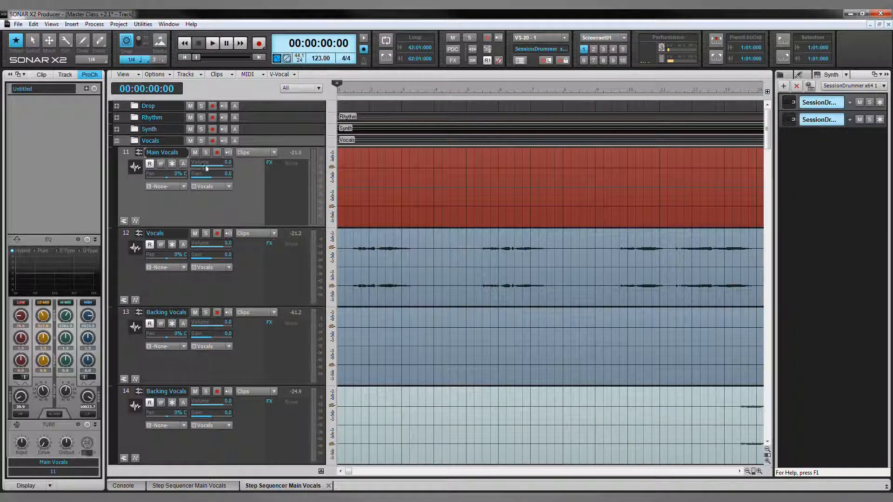
pyautogui.press('space')
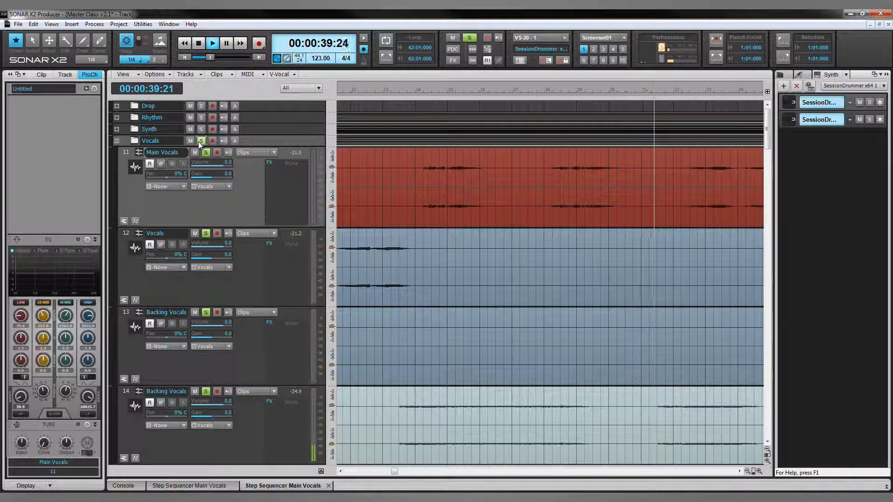
pyautogui.press('space')
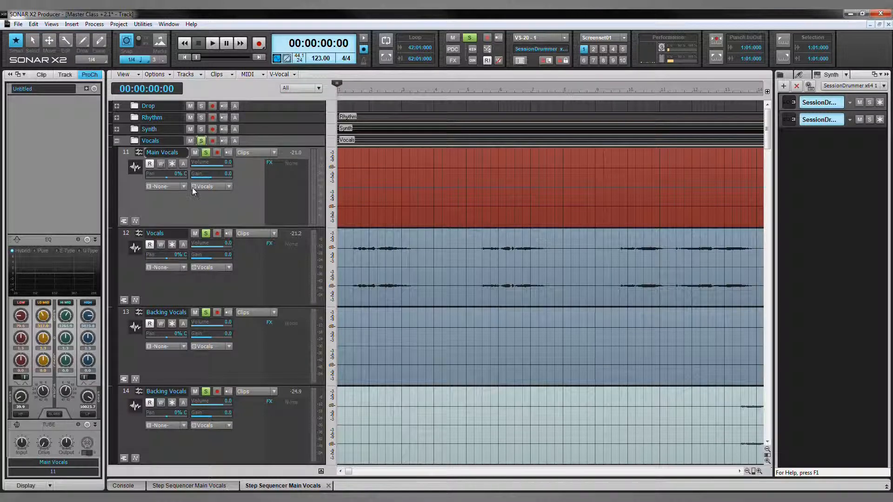
# Insert the Cakewalk Analyst plug-in in the effects bin of track 12, Vocals
pyautogui.click(246, 280)
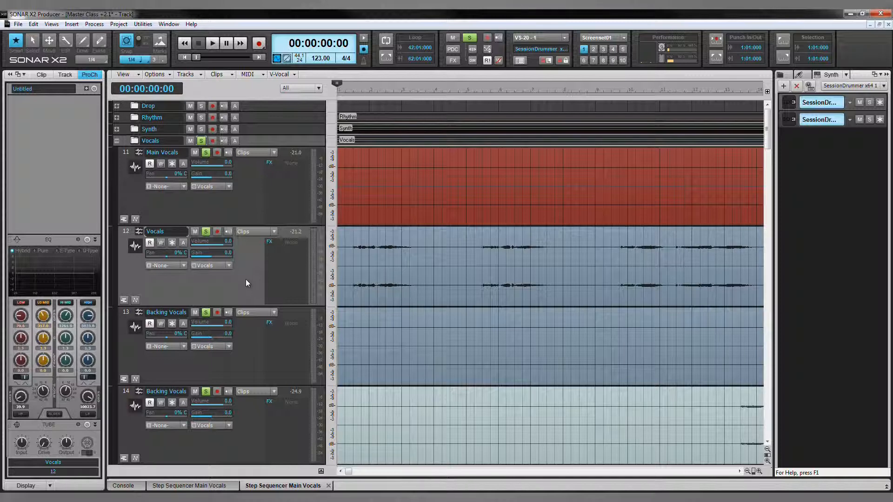
pyautogui.rightClick(286, 251)
pyautogui.moveTo(324, 359)
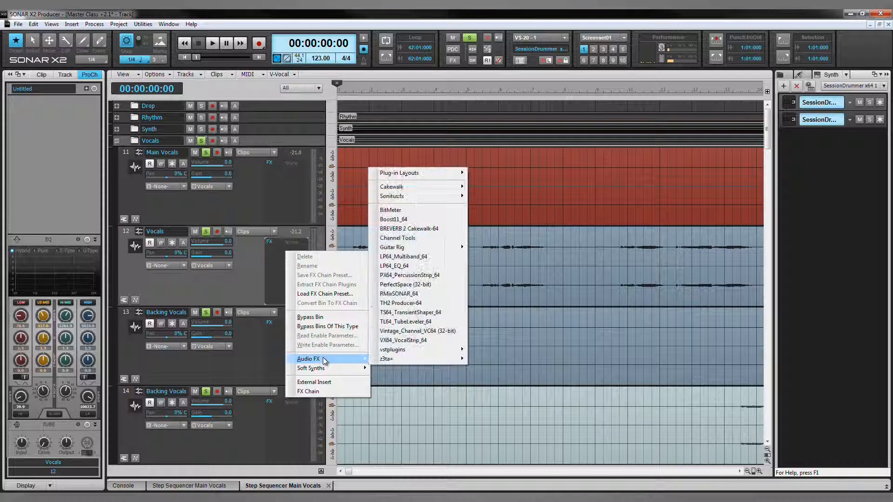
pyautogui.moveTo(417, 193)
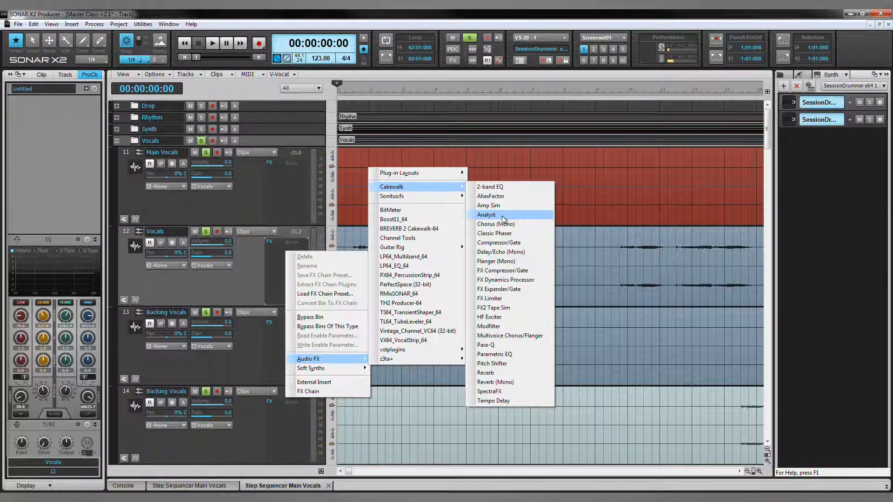
pyautogui.click(504, 218)
# Examine the Vocals track's frequency spectrum in Analyst during playback and close the plug-in window
pyautogui.moveTo(791, 159); pyautogui.dragTo(587, 129)
pyautogui.press('space')
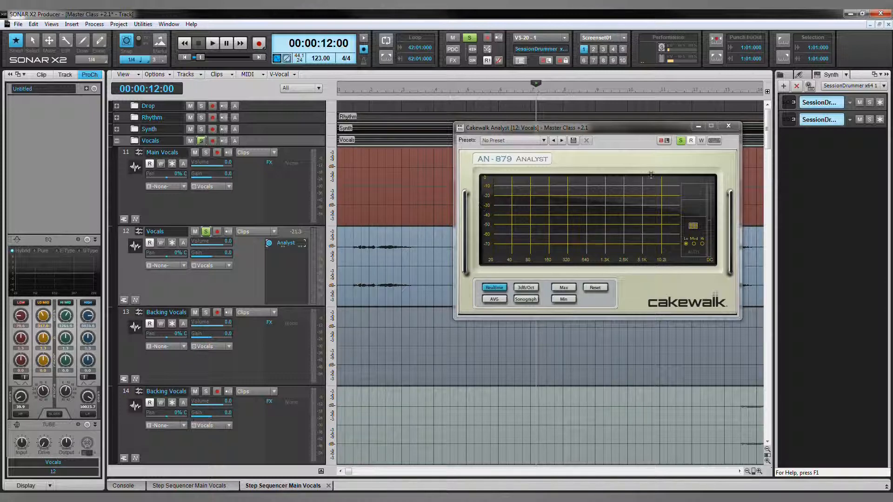
pyautogui.click(729, 127)
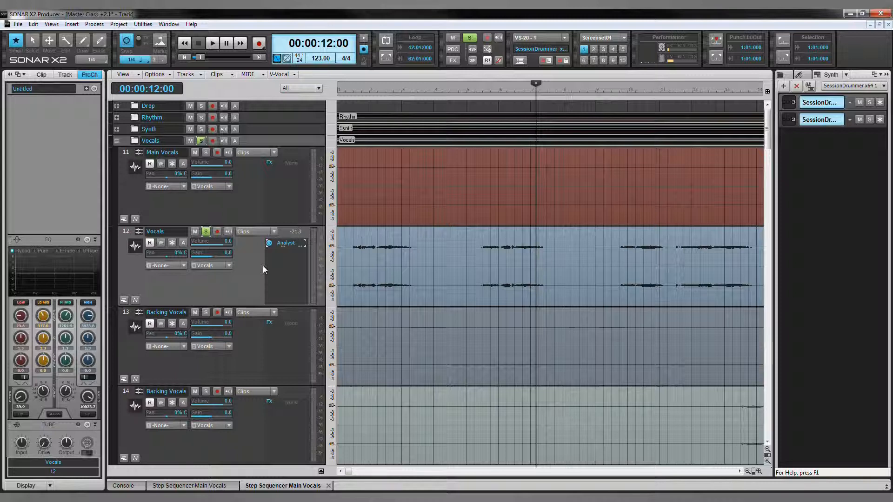
# Enable the ProChannel with its EQ on the Vocals track, solo the Synth folder and return to the project start
pyautogui.click(94, 88)
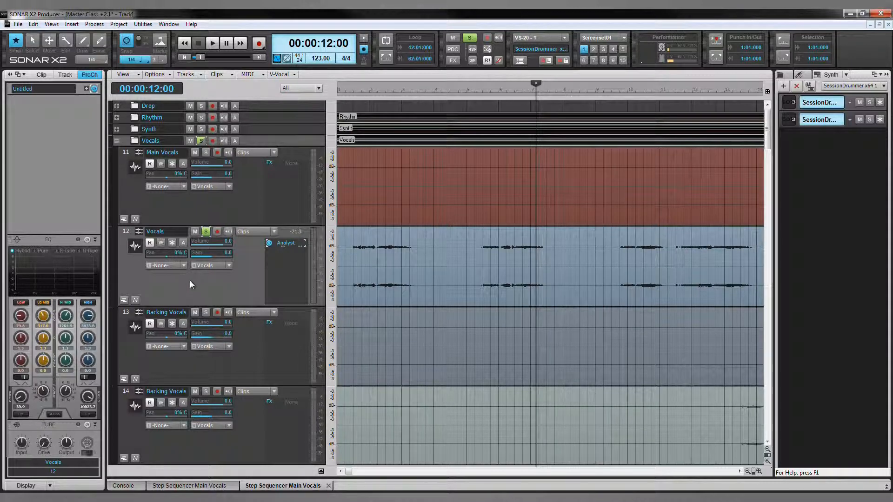
pyautogui.click(201, 129)
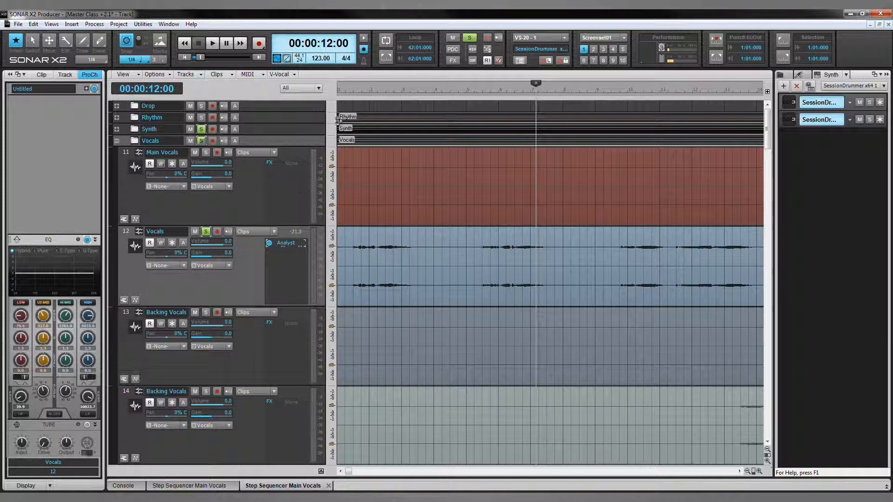
pyautogui.press('w')
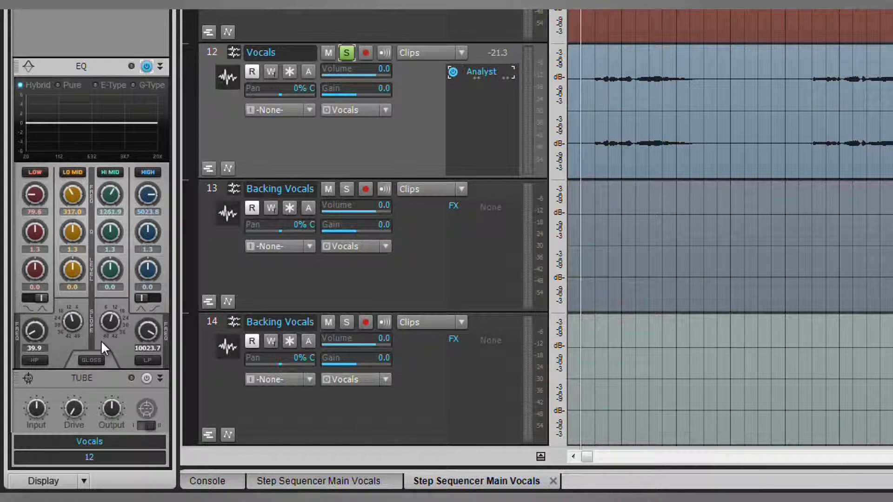
# Enable the Vocals EQ's high-pass filter, set its frequency to 208.1 Hz and make its slope steeper
pyautogui.click(34, 358)
pyautogui.moveTo(38, 332); pyautogui.dragTo(37, 330)
pyautogui.scroll(10, 37, 330)
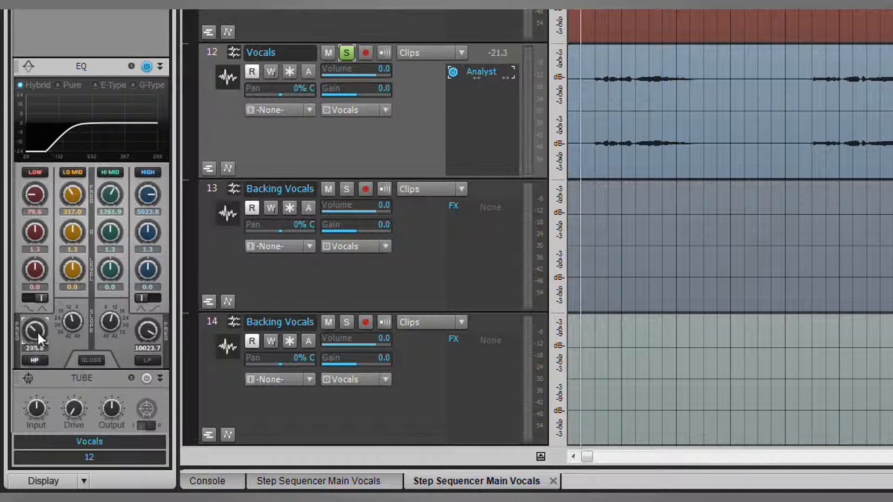
pyautogui.scroll(-2, 37, 332)
pyautogui.scroll(3, 71, 326)
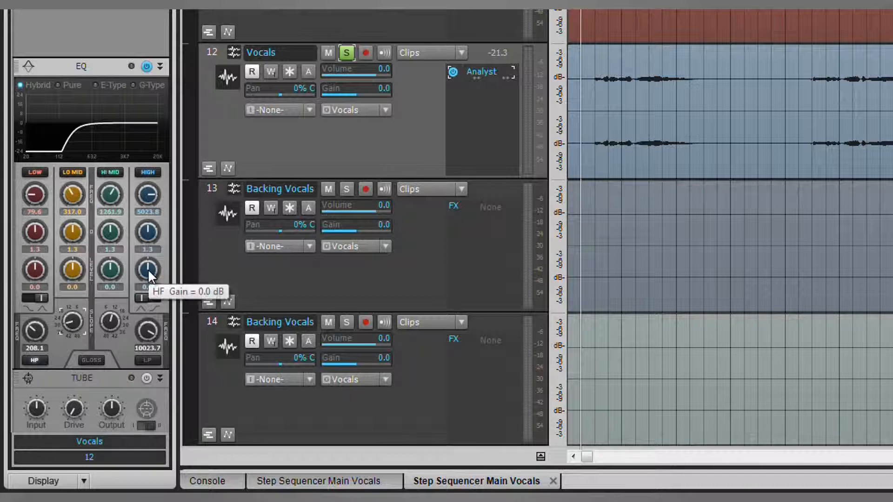
# Boost the Vocals EQ's high band to 10.4 dB and narrow it to a Q of 6.4
pyautogui.scroll(1, 148, 269)
pyautogui.scroll(2, 148, 270)
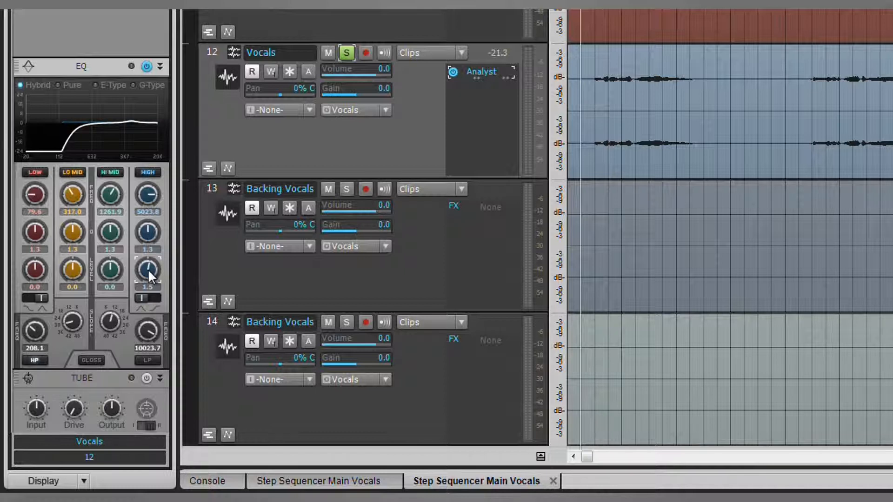
pyautogui.scroll(10, 148, 269)
pyautogui.scroll(-2, 148, 270)
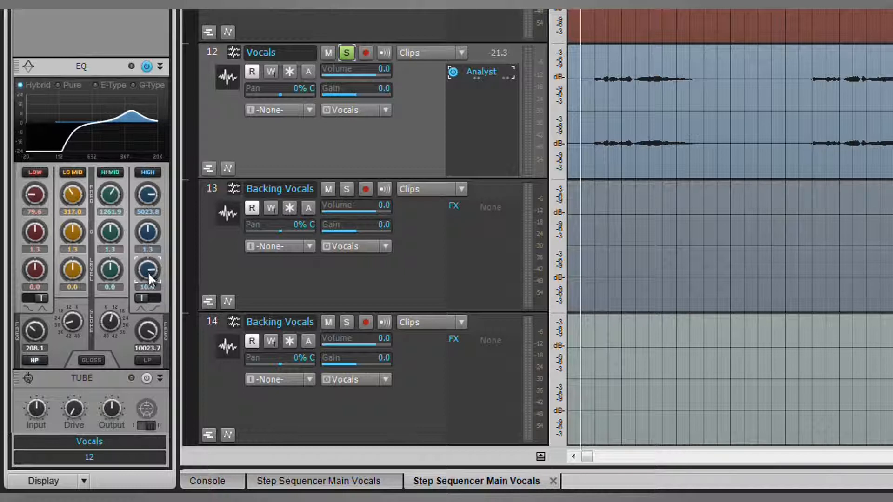
pyautogui.scroll(5, 148, 233)
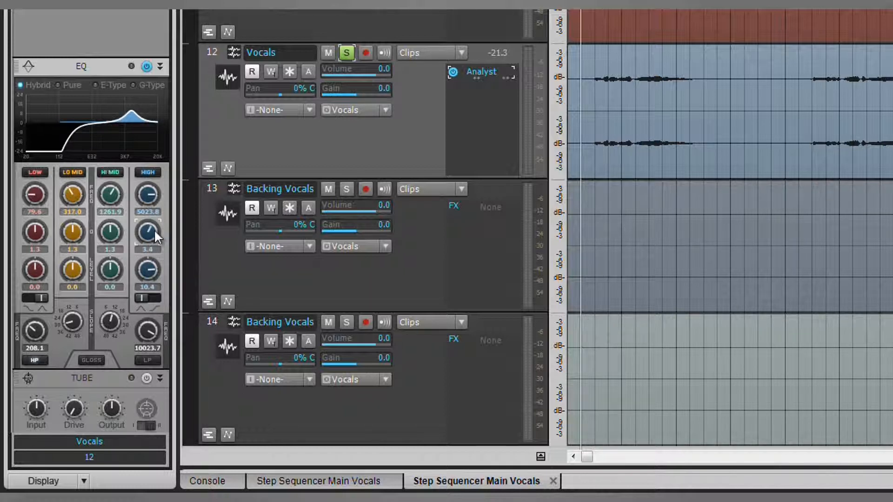
pyautogui.scroll(1, 148, 232)
pyautogui.scroll(2, 154, 233)
# Sweep the high band's frequency during playback, leave it at about 7058 Hz and raise its gain to about 11.5 dB
pyautogui.moveTo(164, 218)
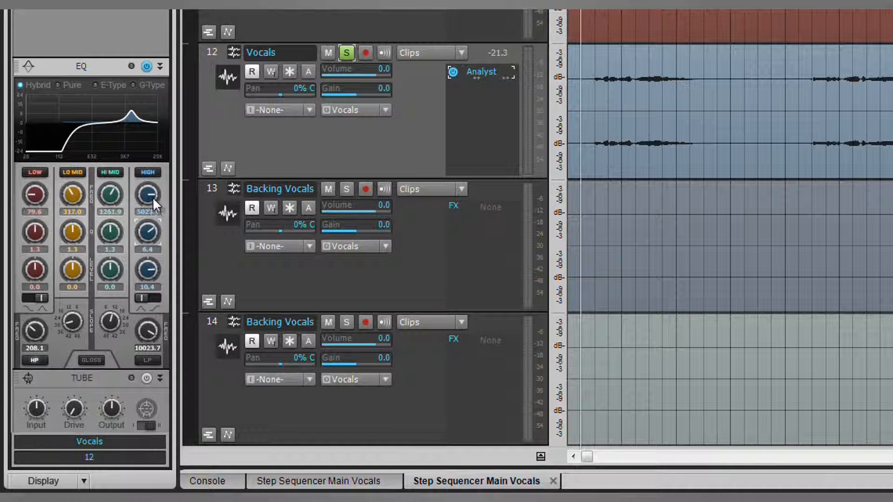
pyautogui.moveTo(152, 197)
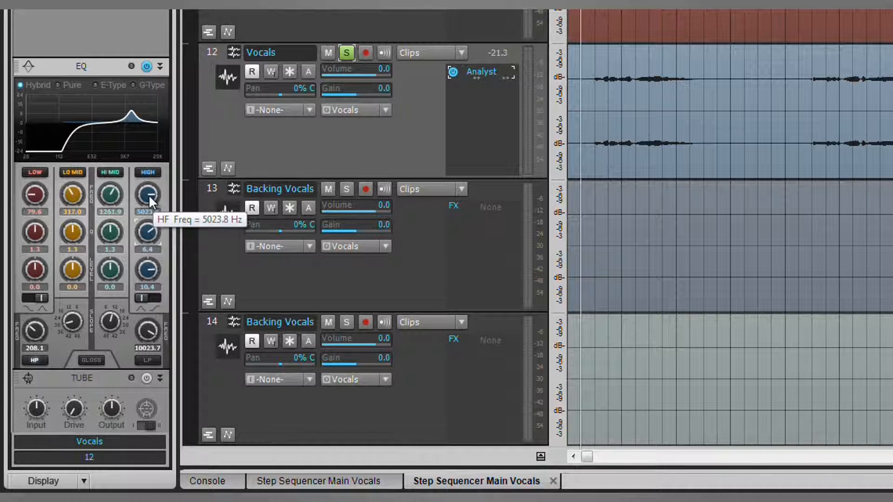
pyautogui.press('space')
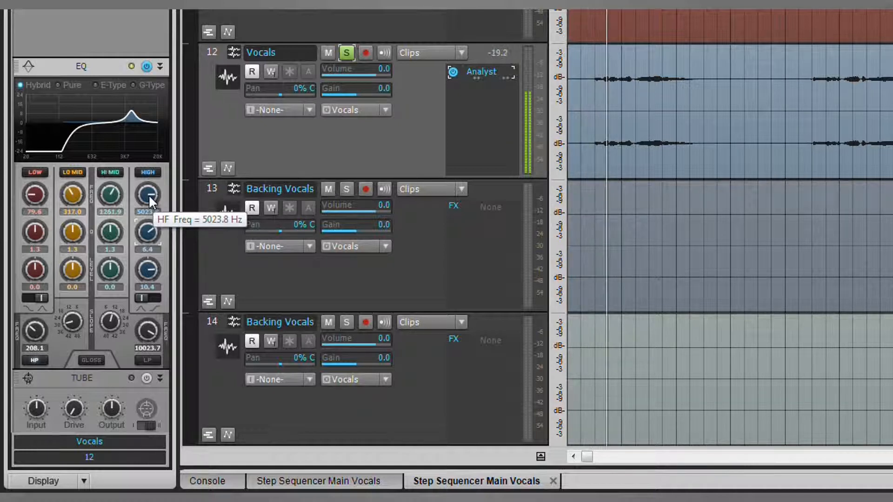
pyautogui.scroll(5, 149, 194)
pyautogui.scroll(3, 149, 194)
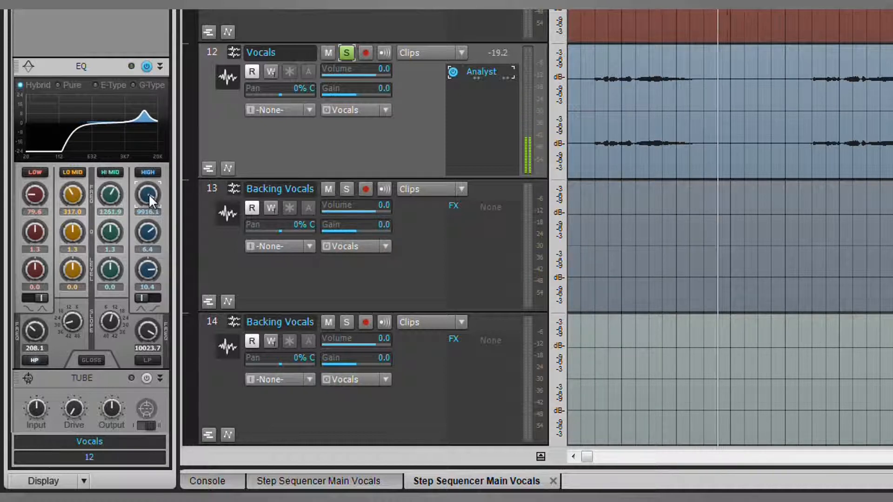
pyautogui.scroll(-1, 148, 194)
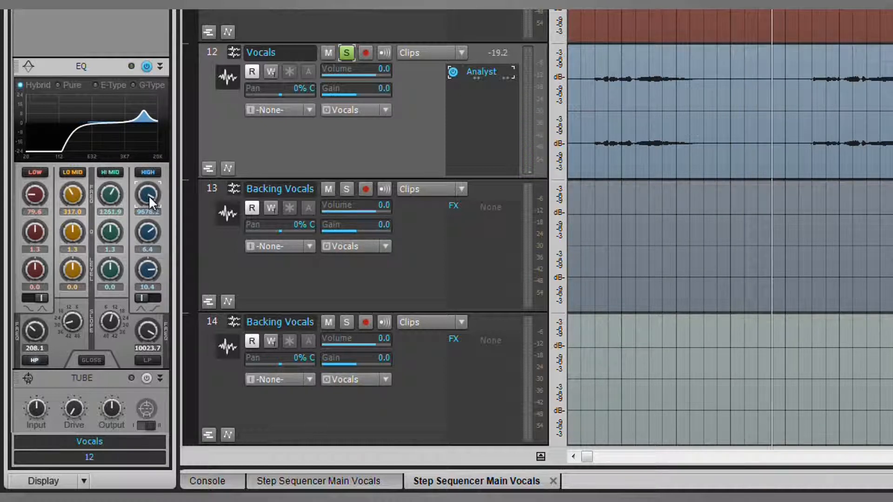
pyautogui.scroll(1, 149, 195)
pyautogui.scroll(-4, 149, 195)
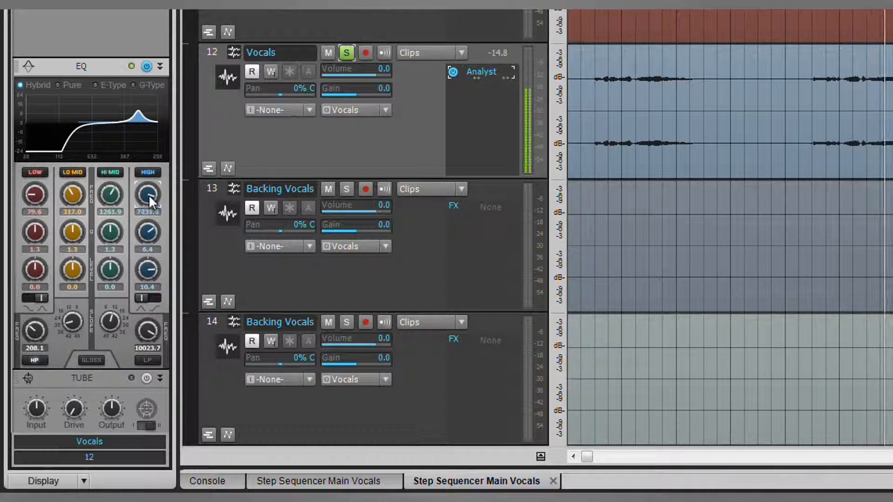
pyautogui.scroll(-3, 149, 194)
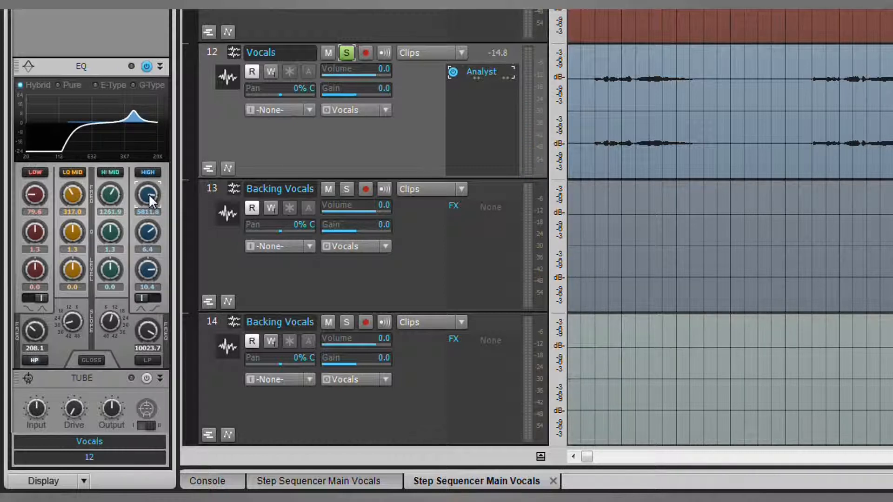
pyautogui.scroll(2, 148, 194)
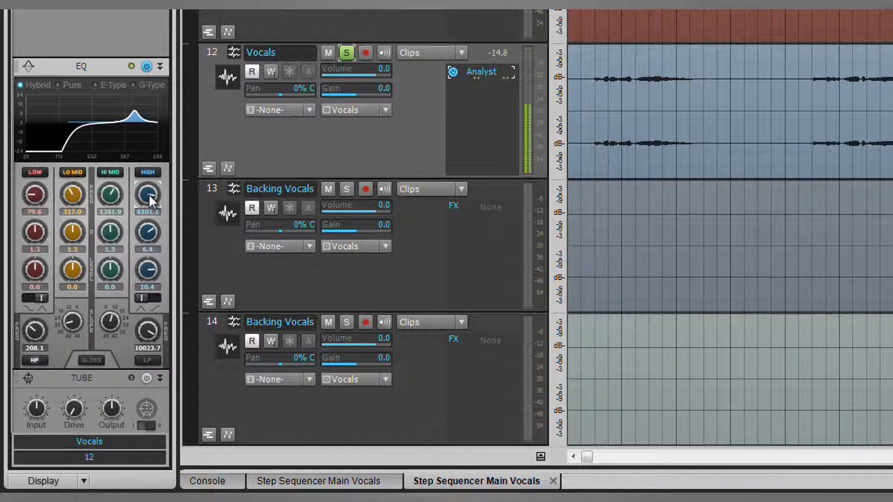
pyautogui.scroll(2, 149, 193)
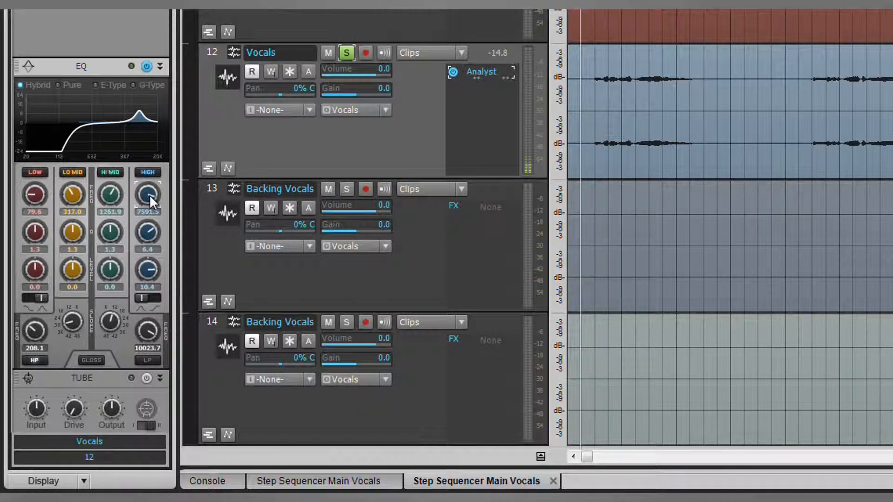
pyautogui.scroll(-1, 149, 194)
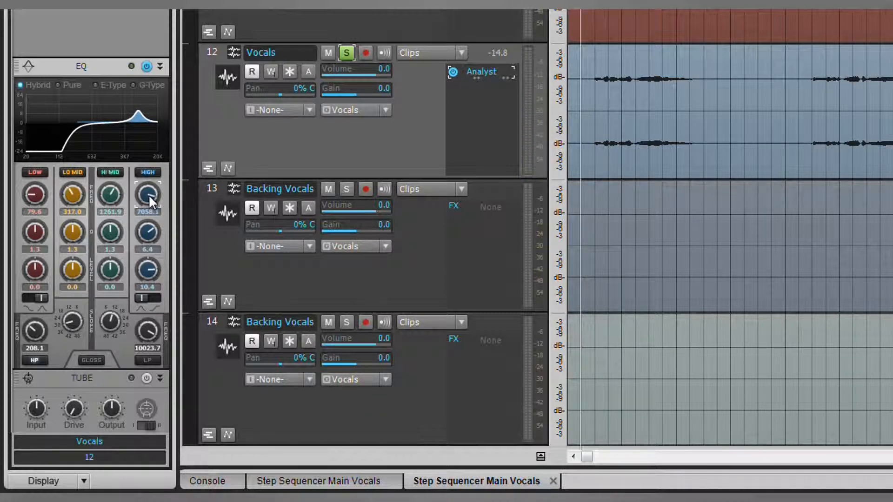
pyautogui.moveTo(146, 270)
pyautogui.scroll(2, 146, 269)
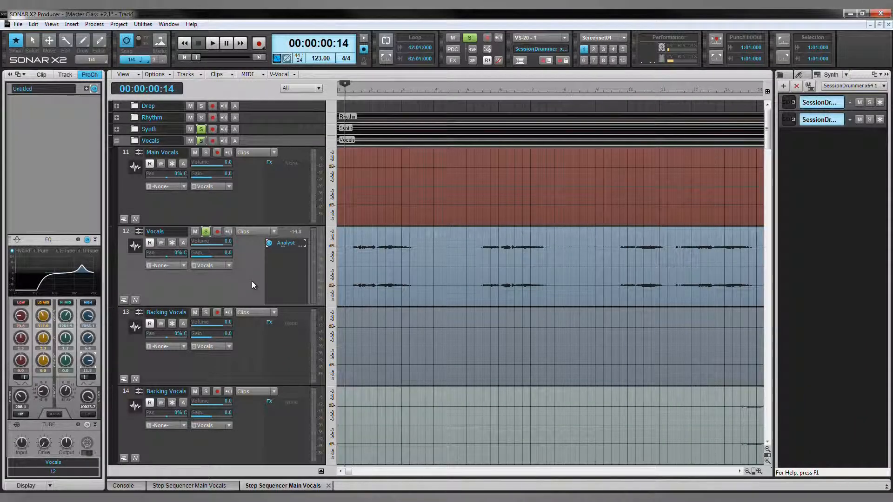
# Add the Sonitus:fx Equalizer to the Vocals track's effects bin after Analyst
pyautogui.rightClick(285, 261)
pyautogui.moveTo(309, 369)
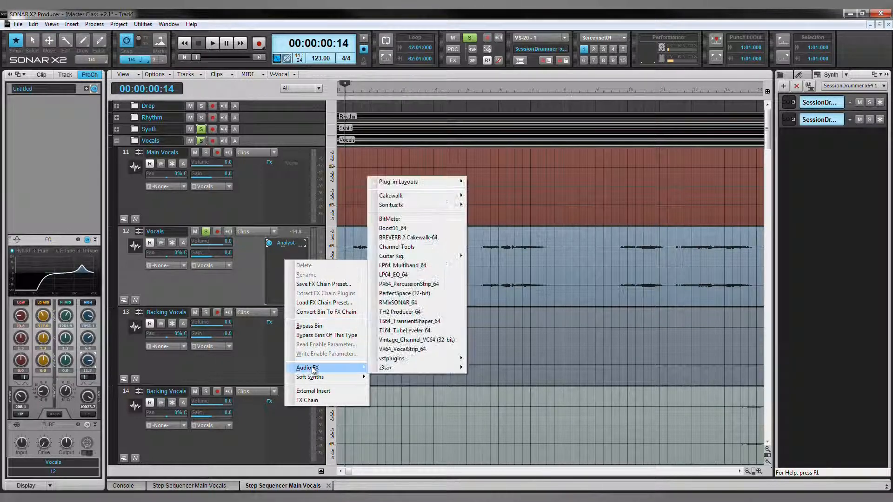
pyautogui.moveTo(423, 206)
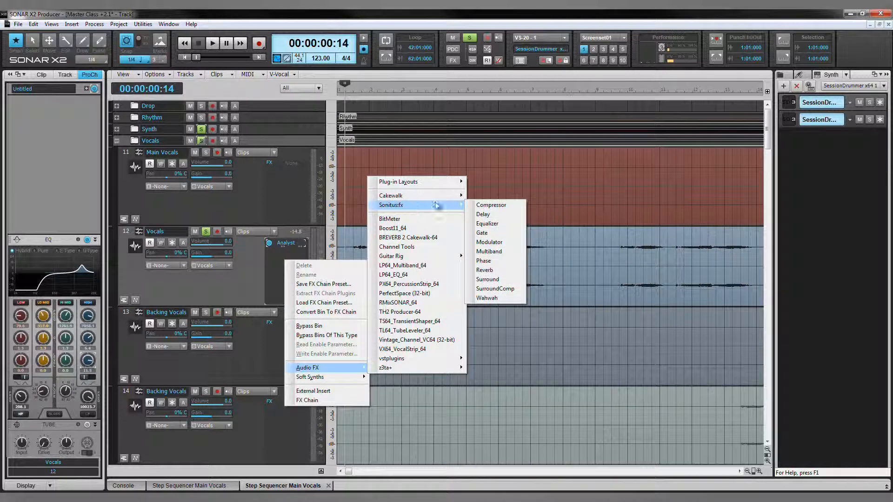
pyautogui.click(491, 223)
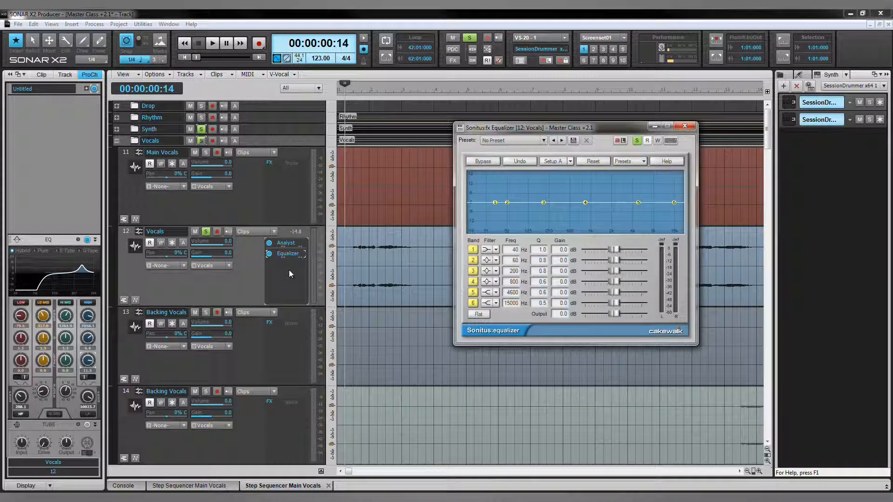
# Add the Boost11_64 peak limiter after the Equalizer on the Vocals track and arrange both plug-in windows side by side
pyautogui.rightClick(289, 270)
pyautogui.moveTo(323, 377)
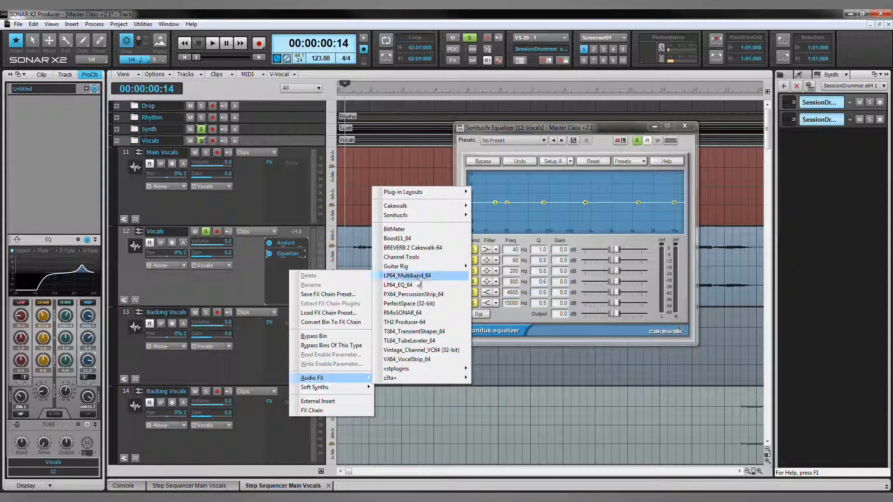
pyautogui.click(416, 239)
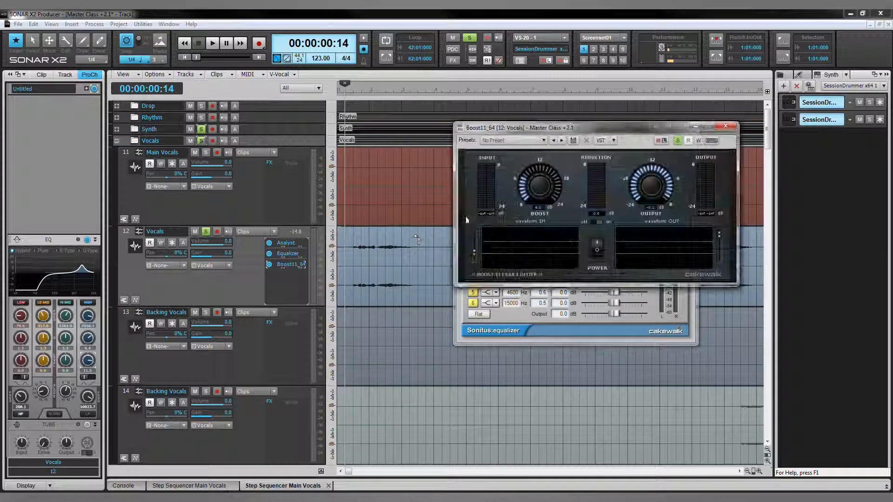
pyautogui.moveTo(584, 128); pyautogui.dragTo(269, 53)
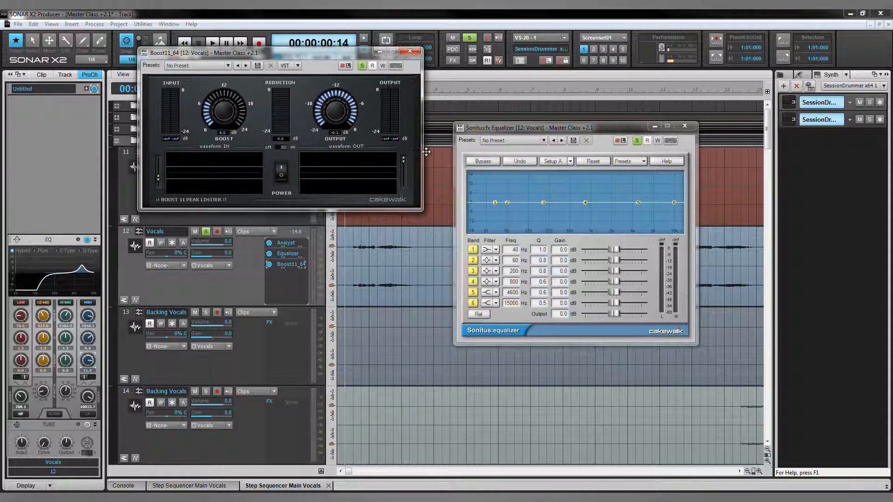
pyautogui.click(492, 130)
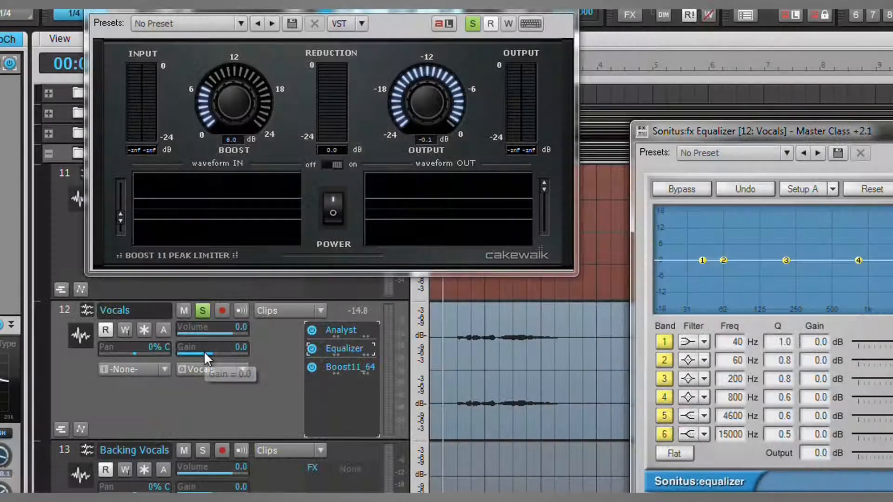
# Lower the Vocals track's gain to -3.9 dB and raise the Sonitus Equalizer's output to 7.0 dB
pyautogui.click(204, 351)
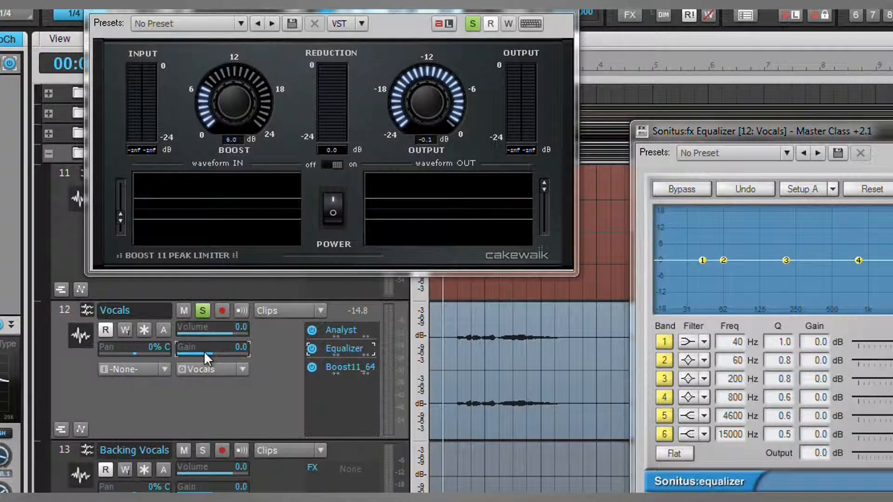
pyautogui.scroll(-5, 204, 351)
pyautogui.scroll(-3, 203, 352)
pyautogui.scroll(-1, 204, 352)
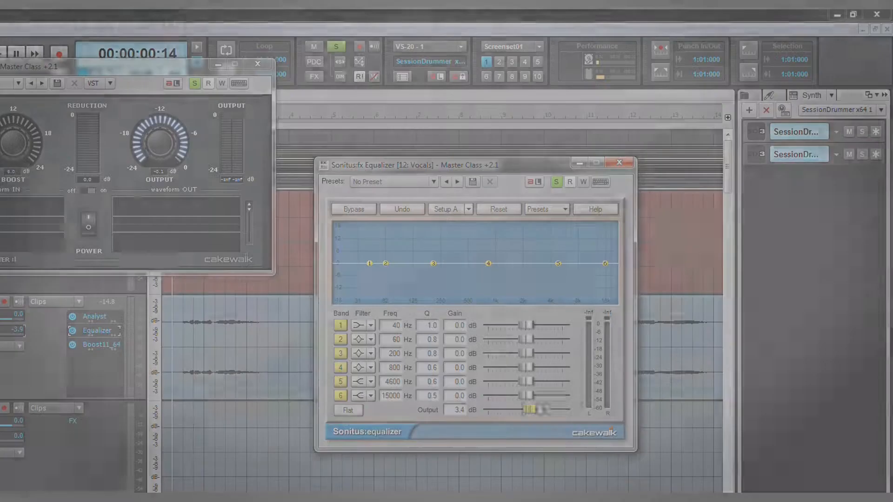
pyautogui.moveTo(615, 316); pyautogui.dragTo(633, 307)
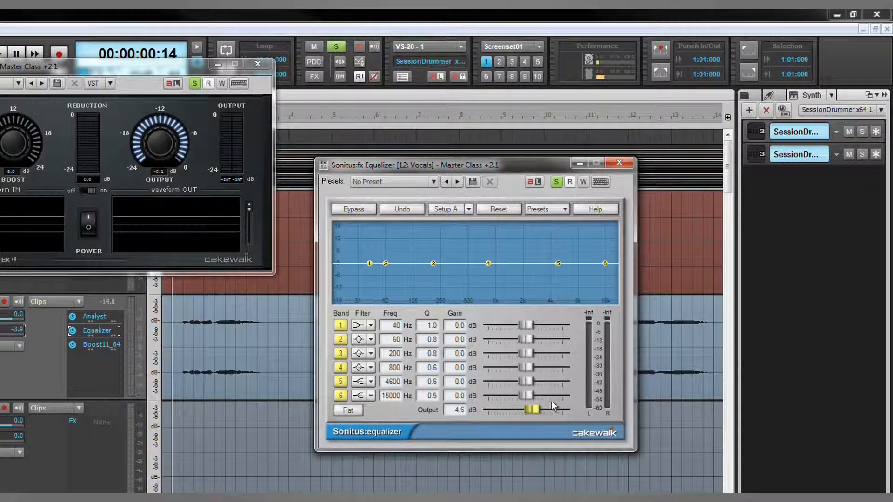
pyautogui.moveTo(554, 400); pyautogui.dragTo(568, 395)
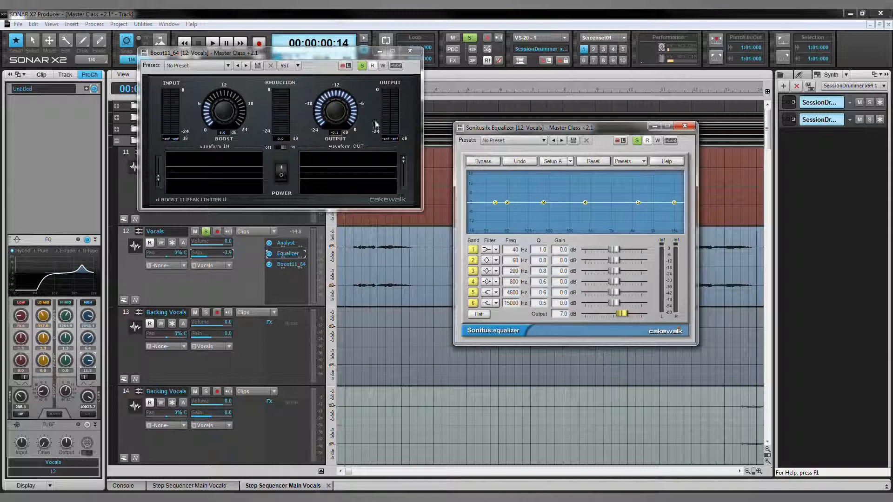
# Bring the Boost11 limiter window forward, adjust its boost, and lower its output to about -14 dB
pyautogui.moveTo(299, 56); pyautogui.dragTo(592, 133)
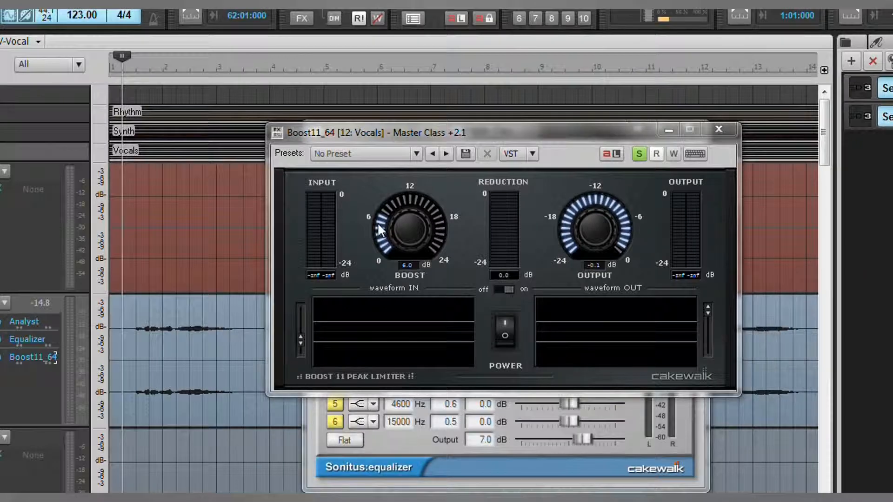
pyautogui.moveTo(378, 222); pyautogui.dragTo(381, 242)
pyautogui.moveTo(571, 224); pyautogui.dragTo(567, 315)
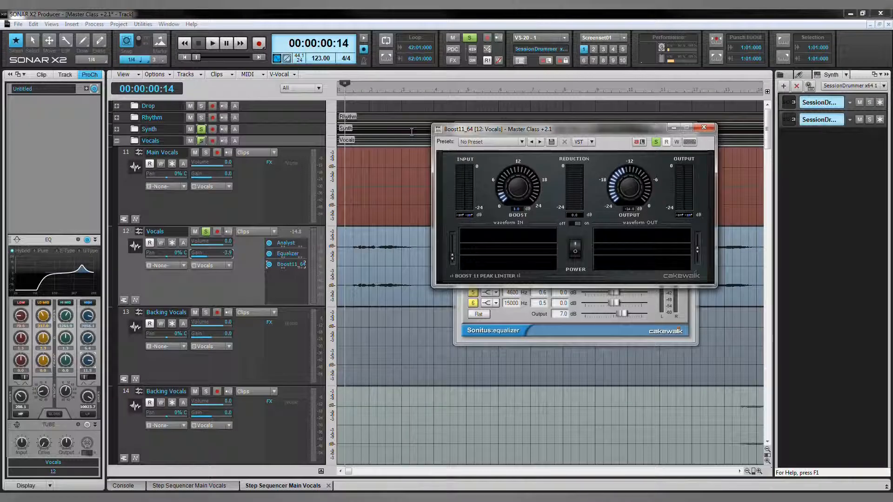
# Turn off solo on the Vocals track and its folder and play the full mix from the project start
pyautogui.click(206, 233)
pyautogui.click(201, 131)
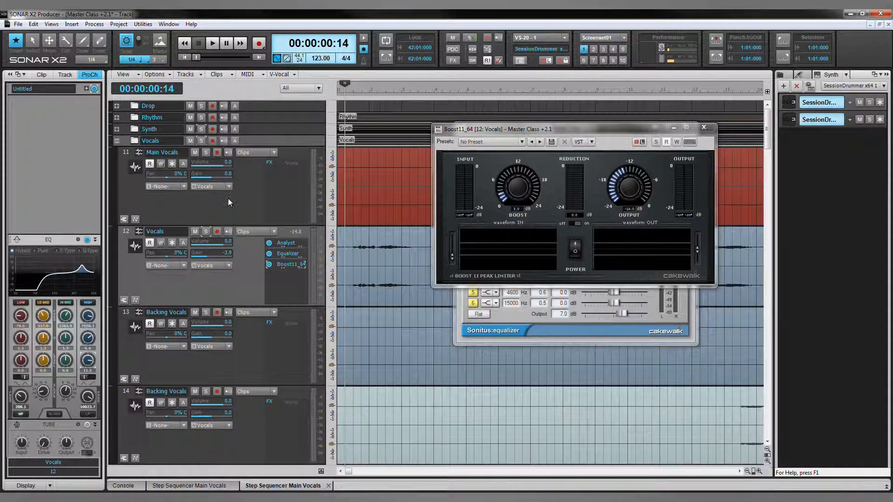
pyautogui.moveTo(345, 84); pyautogui.dragTo(338, 86)
pyautogui.press('space')
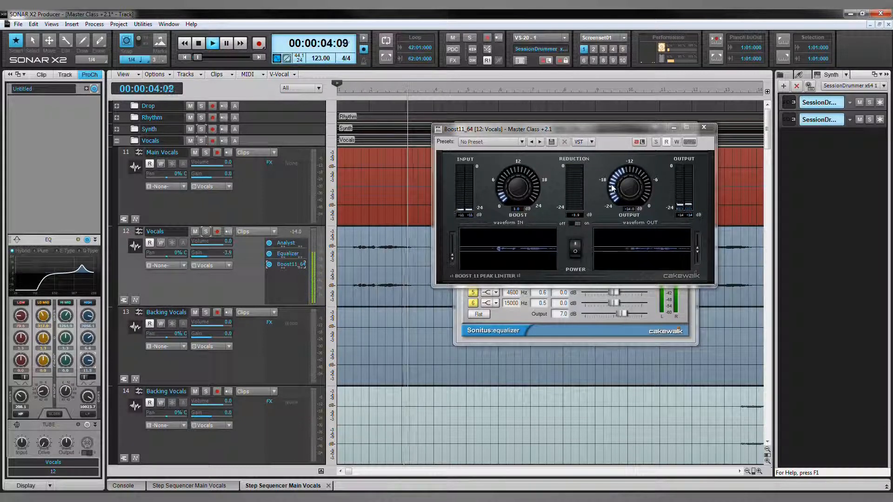
# During playback, set the Equalizer's output to 6.0 dB and fine-tune the Boost11 output, stop playback and close both plug-in windows
pyautogui.moveTo(611, 188); pyautogui.dragTo(612, 191)
pyautogui.moveTo(618, 134); pyautogui.dragTo(409, 118)
pyautogui.moveTo(622, 315); pyautogui.dragTo(616, 321)
pyautogui.moveTo(372, 114); pyautogui.dragTo(576, 117)
pyautogui.moveTo(607, 171); pyautogui.dragTo(607, 176)
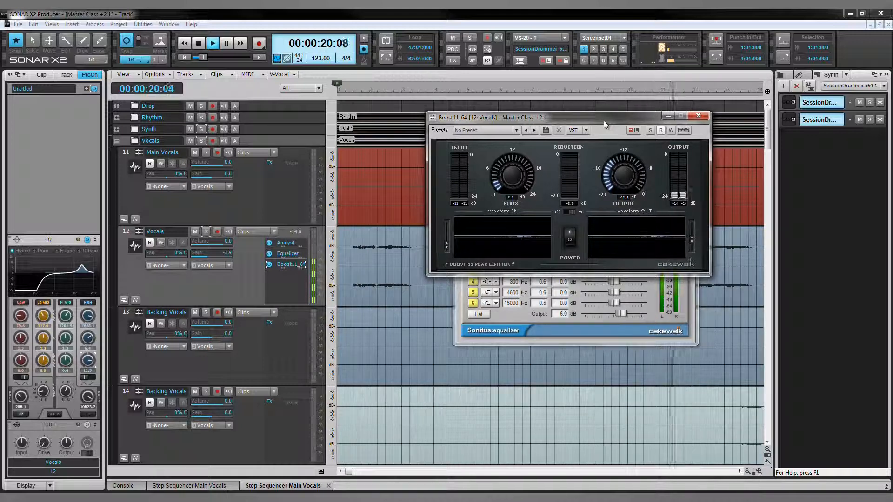
pyautogui.press('space')
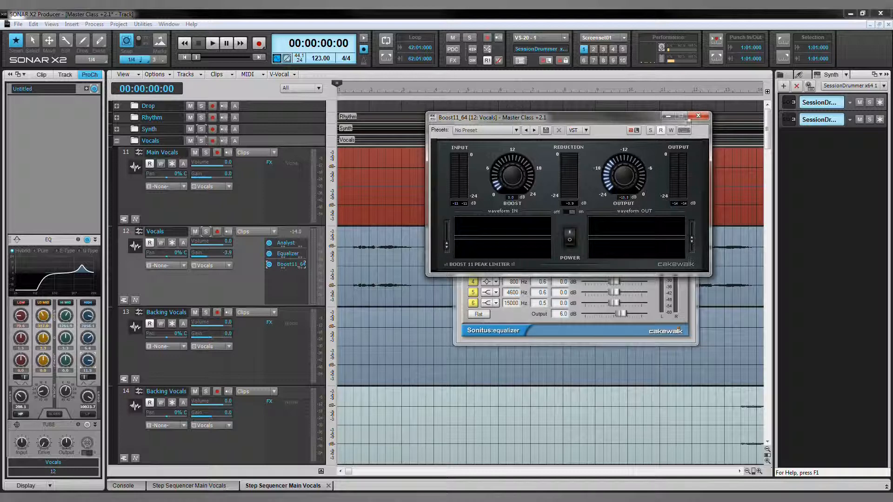
pyautogui.click(698, 116)
pyautogui.click(691, 127)
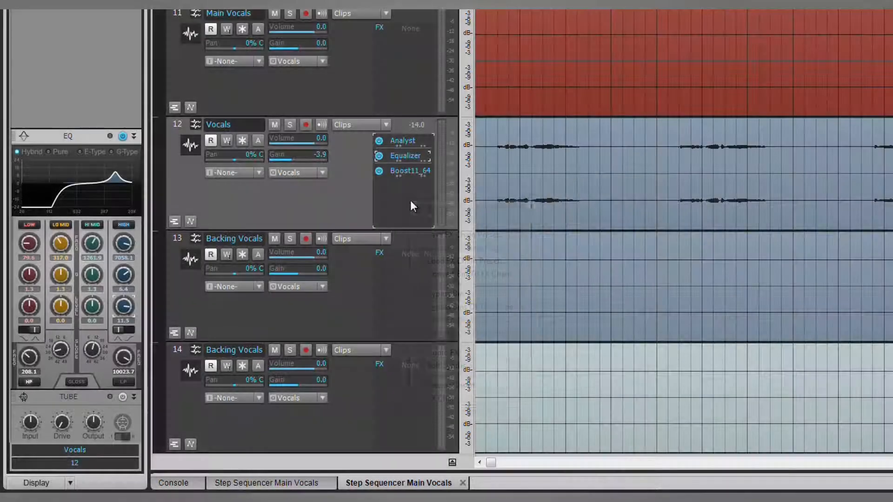
# Add the Channel Tools plug-in to the Vocals track's effects bin after Boost11_64
pyautogui.rightClick(291, 286)
pyautogui.moveTo(444, 356)
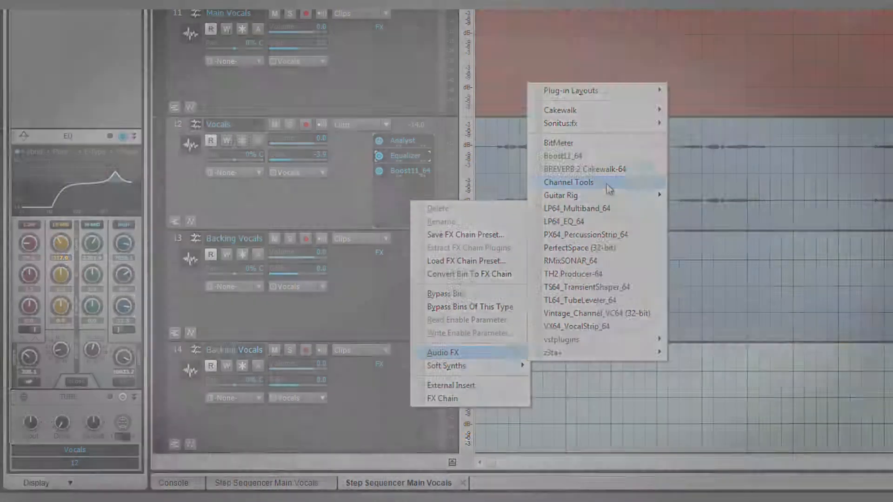
pyautogui.click(607, 185)
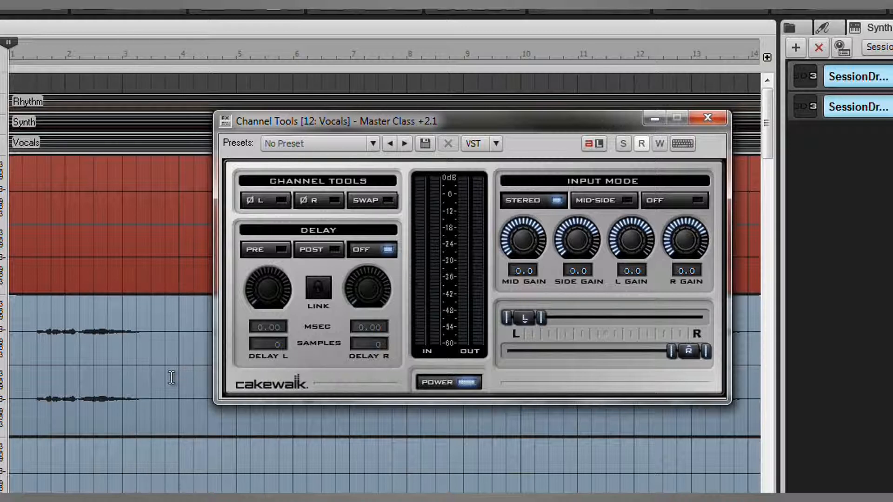
pyautogui.click(172, 378)
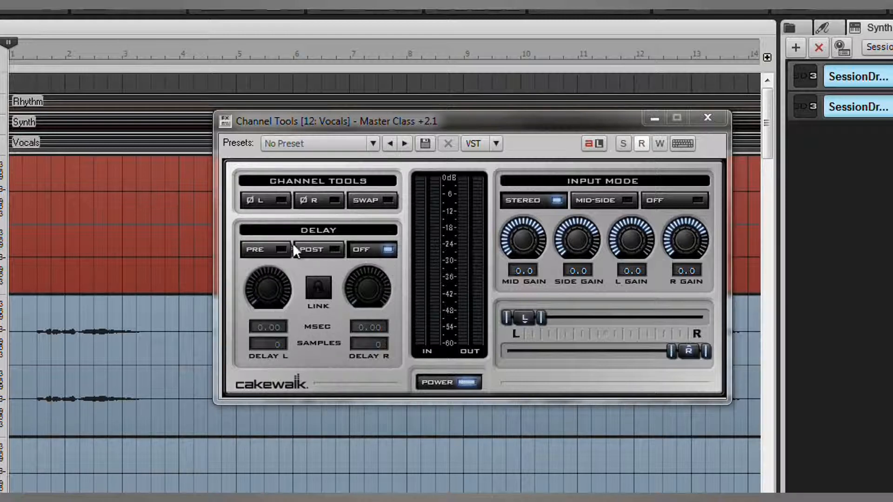
pyautogui.click(296, 312)
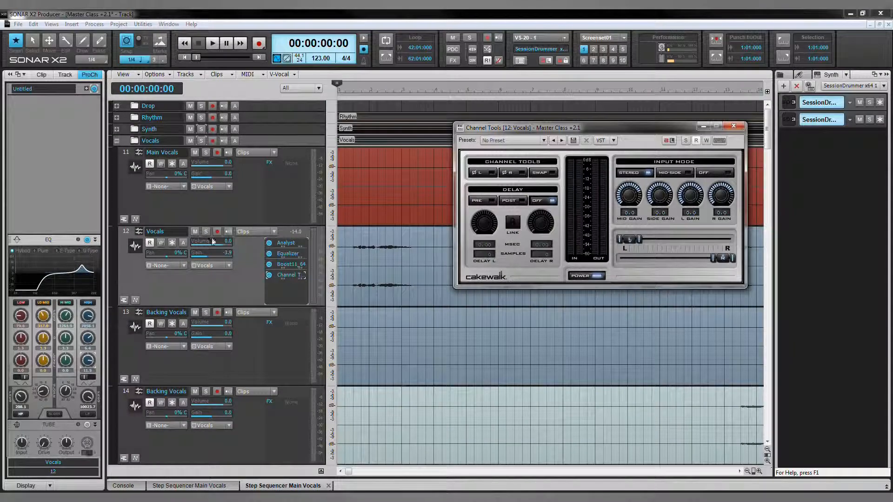
# Solo the Vocals track, loop its passage from 9:04:000 to 14:01:000 and place the playhead at the loop start
pyautogui.click(205, 231)
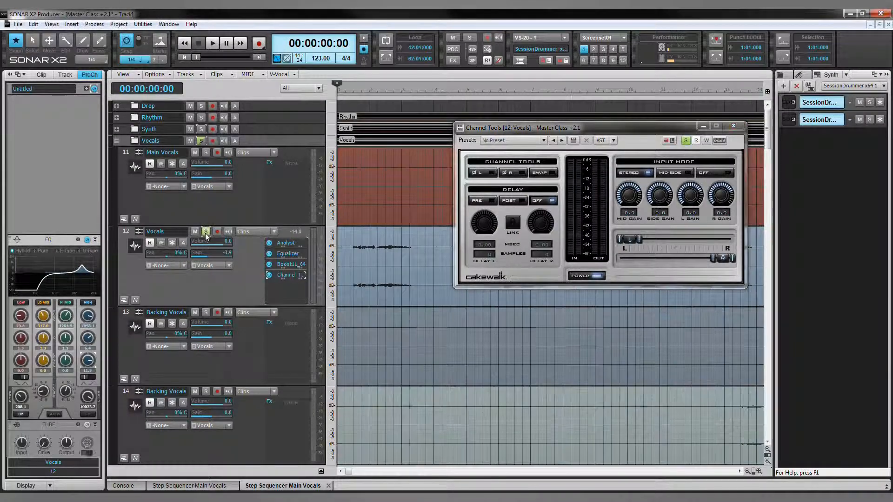
pyautogui.moveTo(546, 128); pyautogui.dragTo(524, 289)
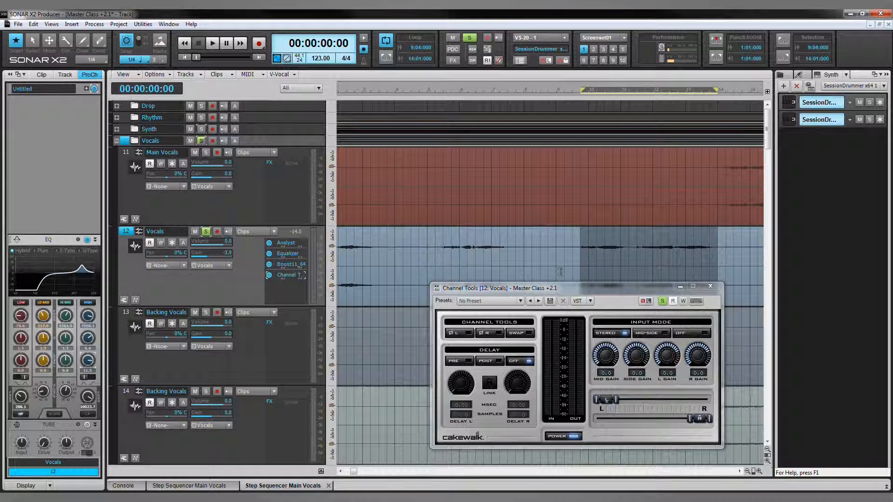
pyautogui.moveTo(568, 290); pyautogui.dragTo(396, 114)
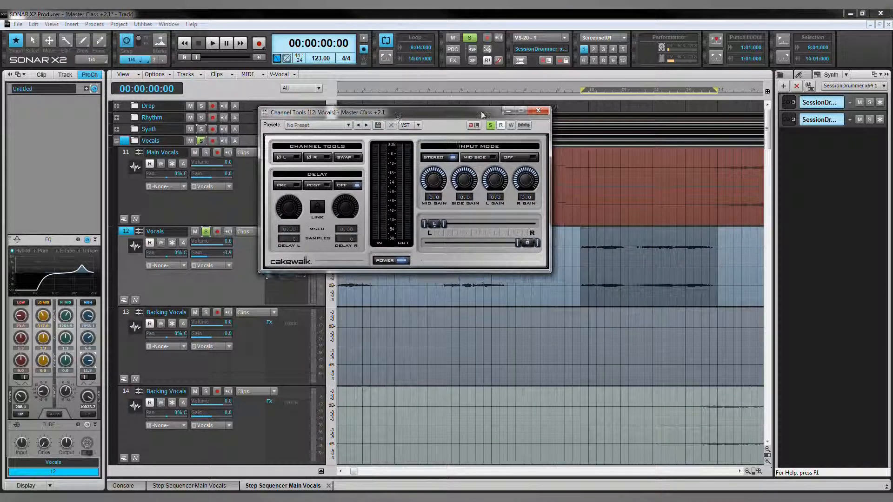
pyautogui.click(579, 91)
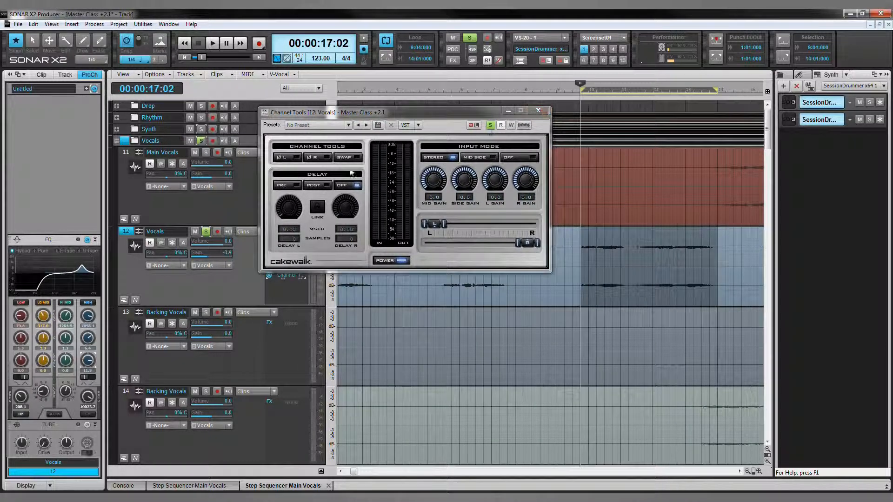
# Enable the Channel Tools pre delay and, during looped playback, set the left delay to 1.09 ms and the right to 1000 ms
pyautogui.click(295, 185)
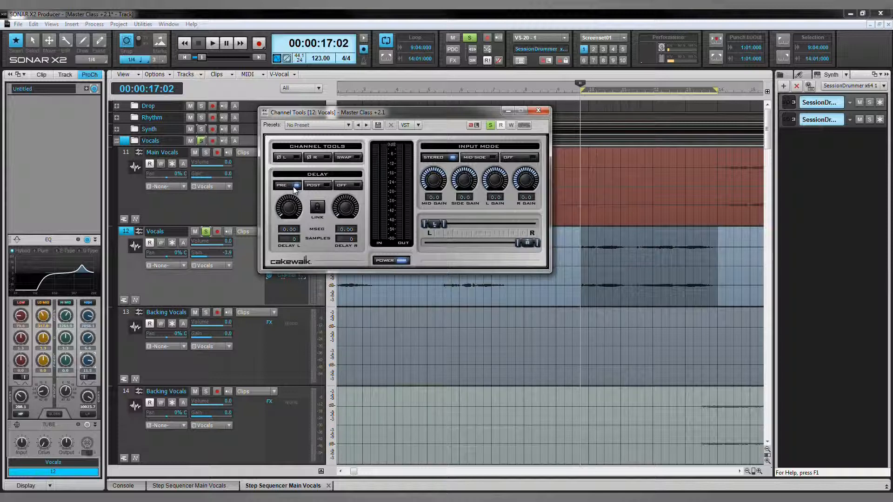
pyautogui.click(366, 41)
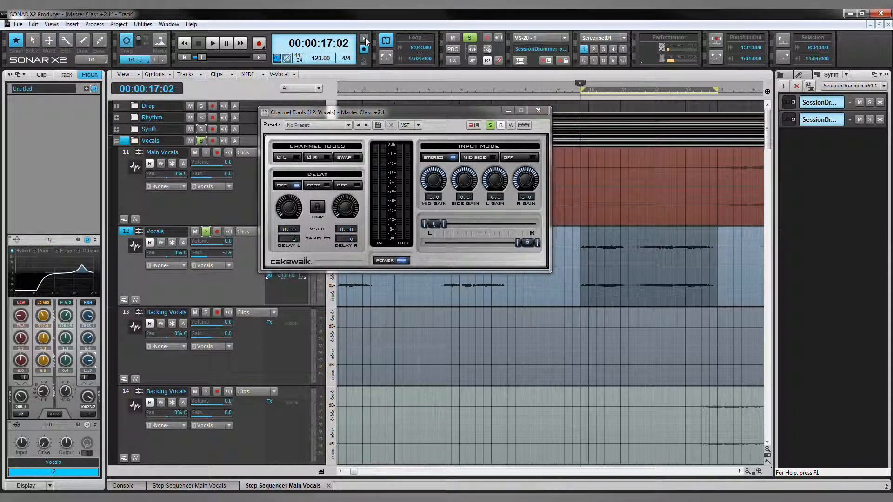
pyautogui.click(211, 46)
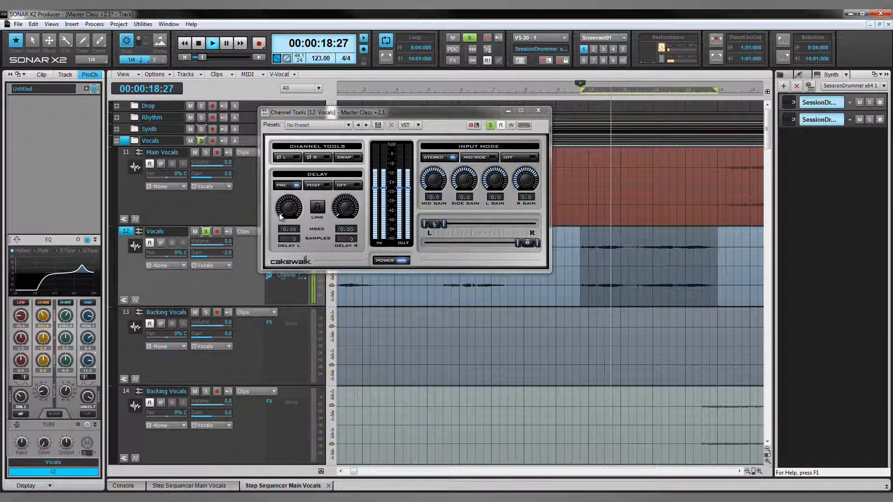
pyautogui.moveTo(283, 205); pyautogui.dragTo(300, 176)
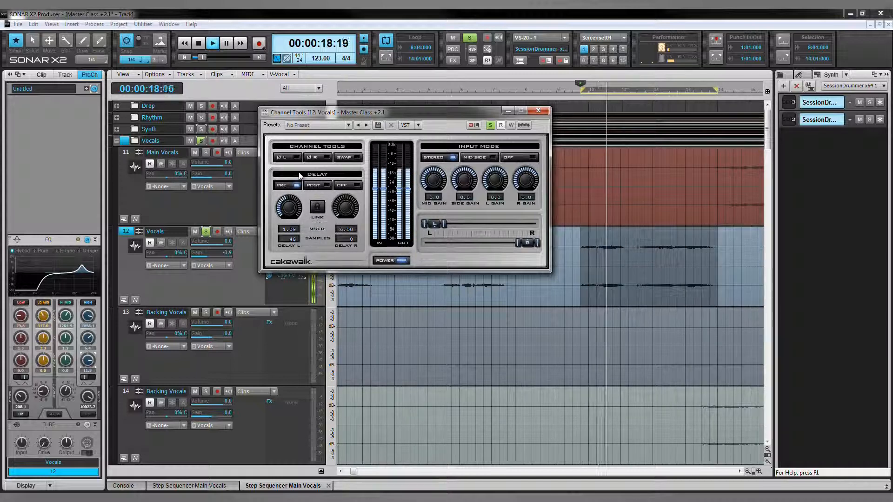
pyautogui.moveTo(338, 215); pyautogui.dragTo(380, 116)
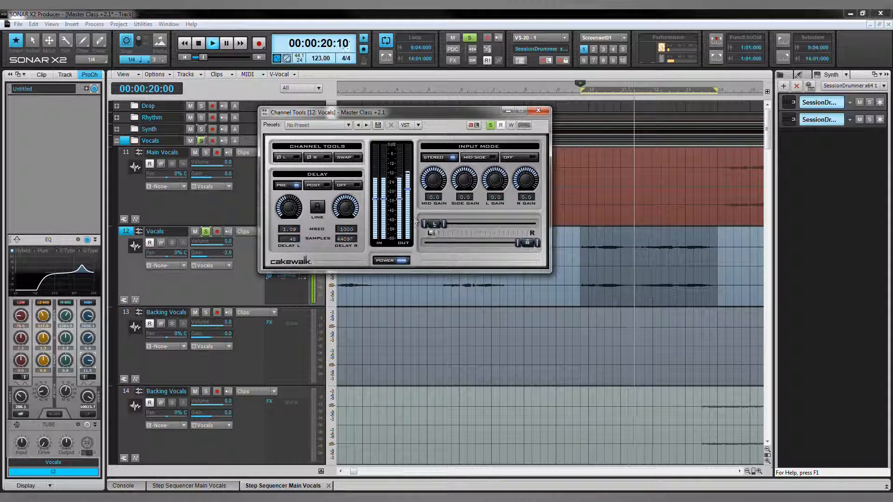
# Pan both channels slightly inward in Channel Tools, set side gain to -1.7 and right gain to about -2.6, stop playback and close the plug-in
pyautogui.moveTo(435, 223); pyautogui.dragTo(446, 224)
pyautogui.moveTo(530, 244); pyautogui.dragTo(520, 249)
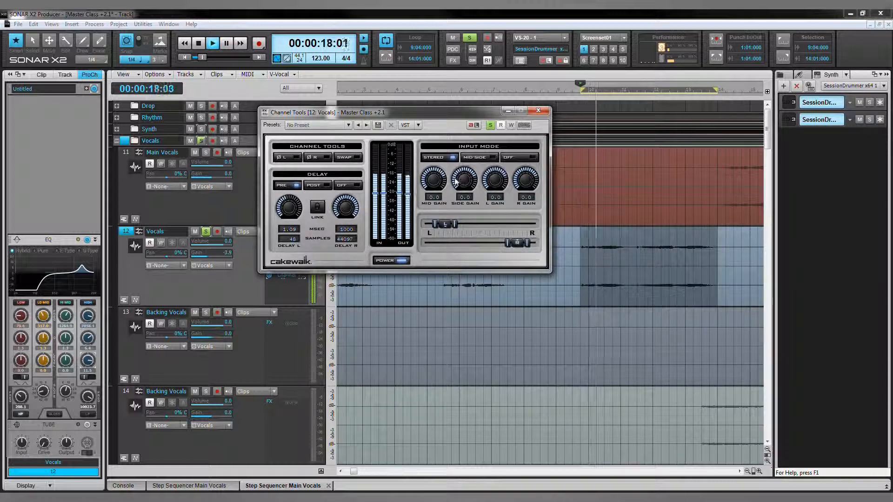
pyautogui.moveTo(455, 182)
pyautogui.moveTo(455, 182); pyautogui.dragTo(454, 190)
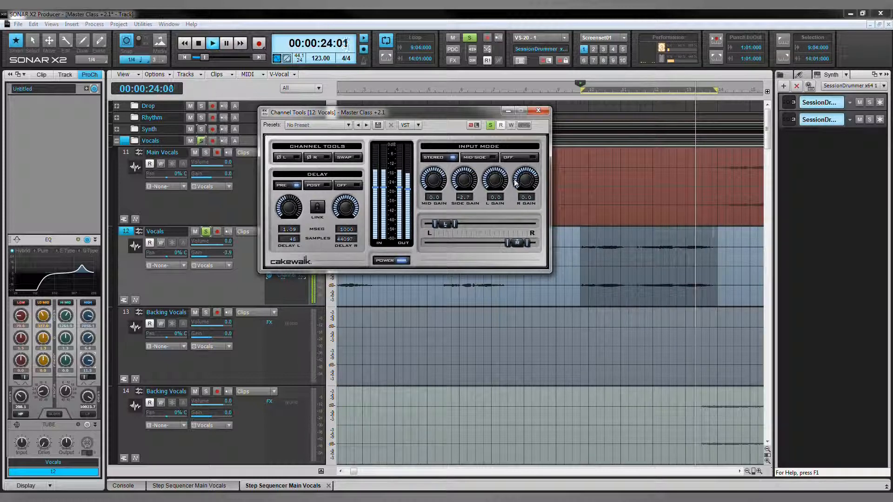
pyautogui.moveTo(515, 182); pyautogui.dragTo(515, 189)
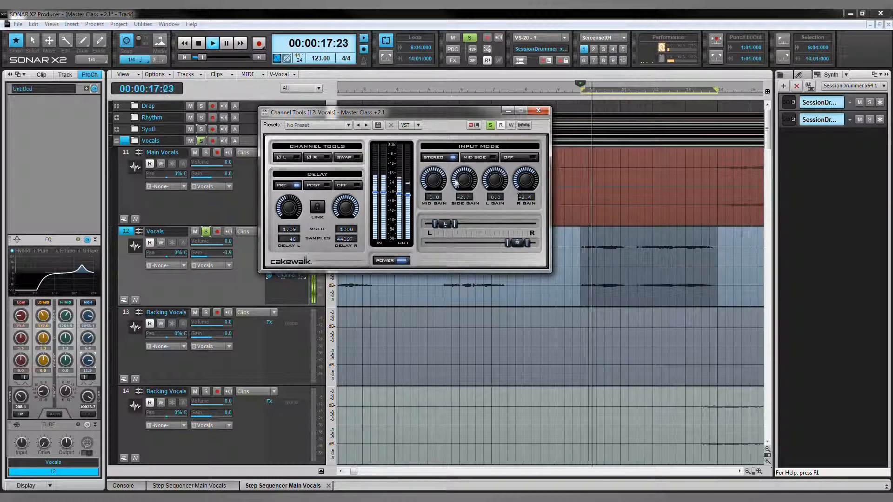
pyautogui.moveTo(454, 182); pyautogui.dragTo(453, 176)
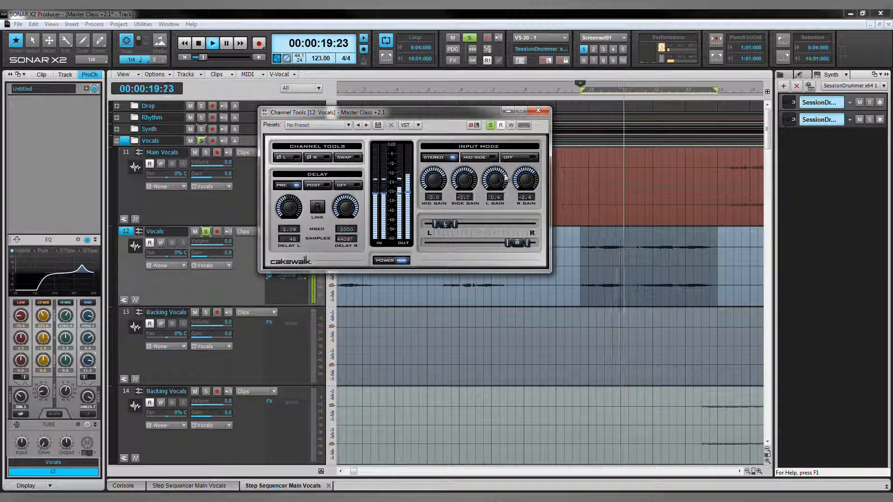
pyautogui.moveTo(515, 179); pyautogui.dragTo(515, 185)
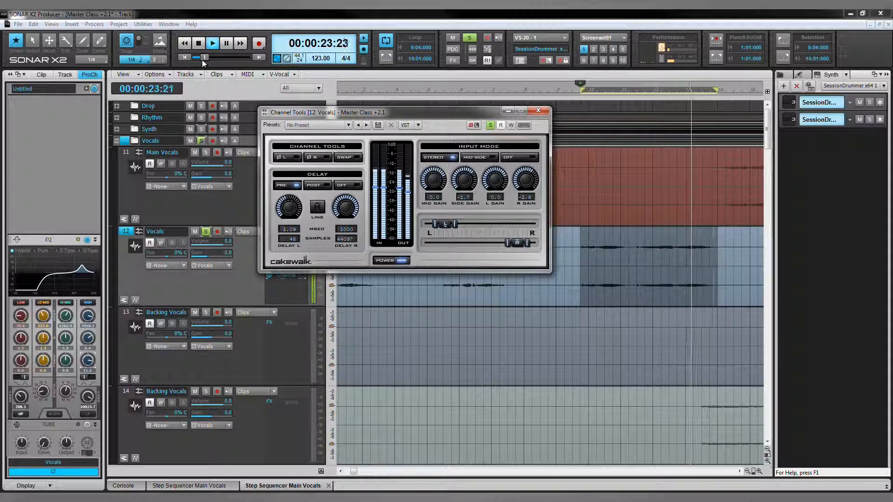
pyautogui.click(199, 44)
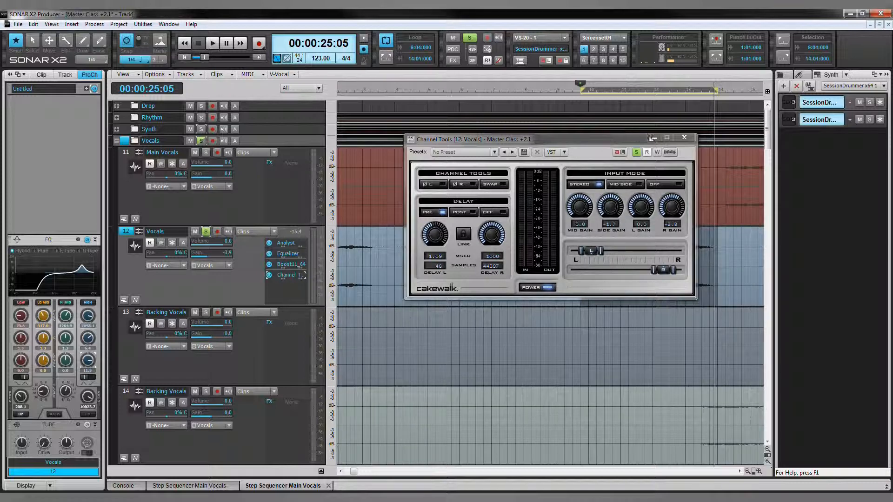
pyautogui.click(683, 137)
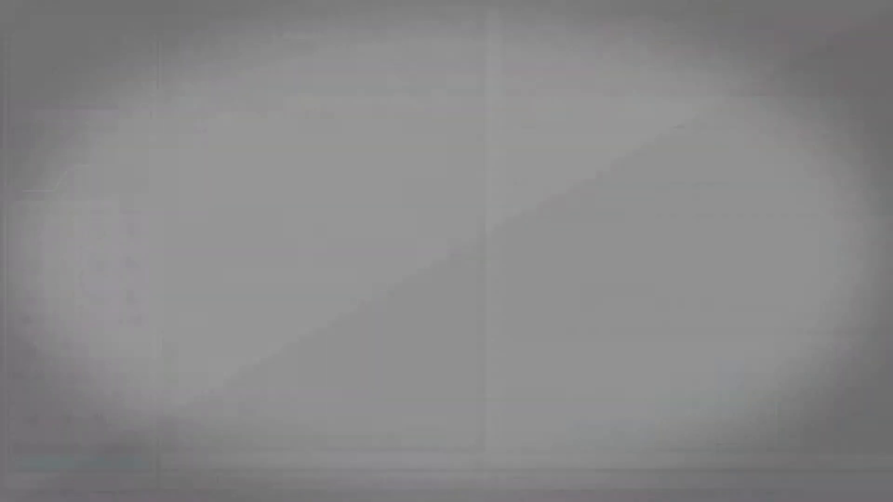
# Add the Sonitus:fx Delay to the Vocals track's effects bin after Channel Tools
pyautogui.rightClick(292, 294)
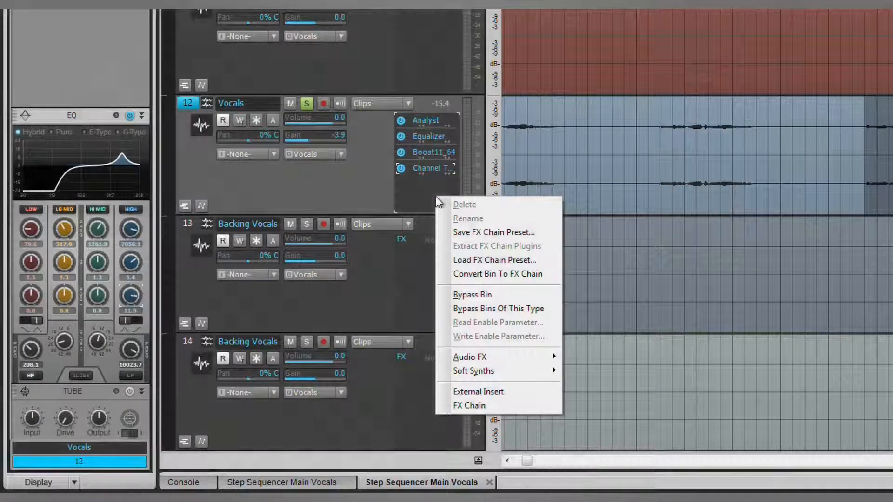
pyautogui.moveTo(506, 358)
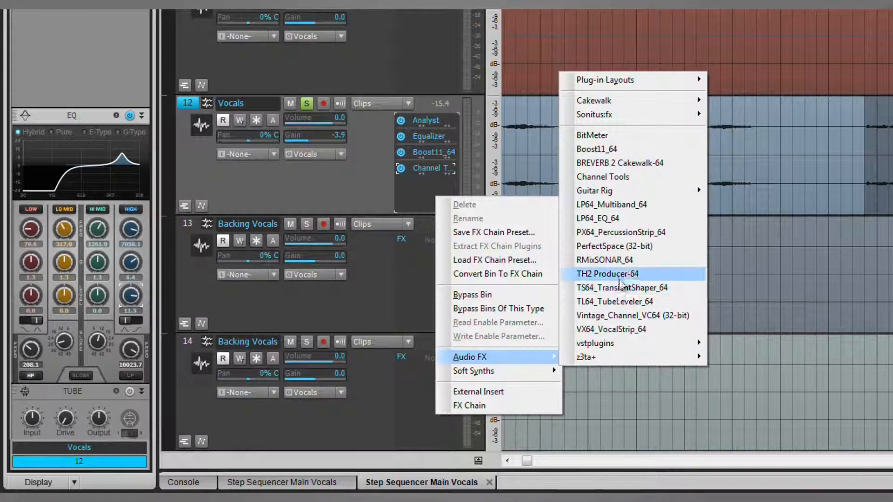
pyautogui.moveTo(665, 115)
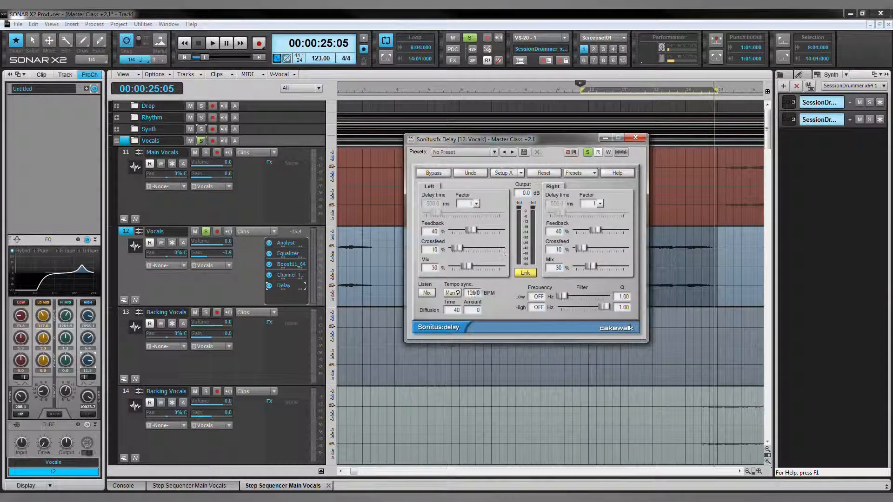
# Set the Sonitus Delay's tempo to 61.5 BPM and its linked left and right feedback to 20%
pyautogui.doubleClick(472, 293)
pyautogui.write('69')
pyautogui.write('.5')
pyautogui.press('Return')
pyautogui.moveTo(471, 230); pyautogui.dragTo(462, 242)
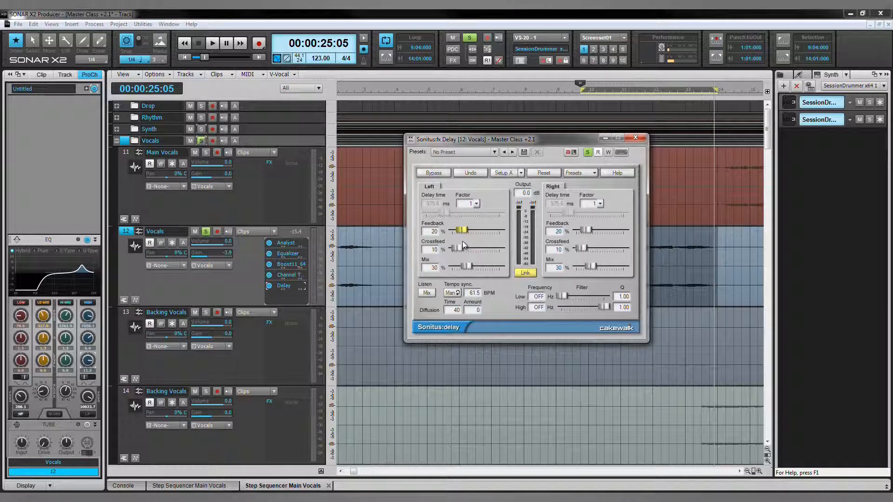
# Set the Sonitus Delay's linked left and right mix to 40%, audition the loop, return to its start and close the plug-in
pyautogui.moveTo(467, 268); pyautogui.dragTo(473, 267)
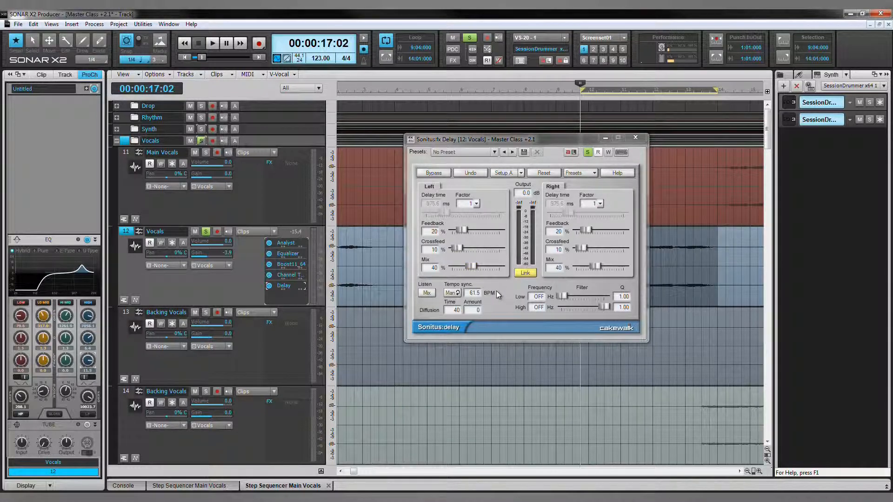
pyautogui.press('space')
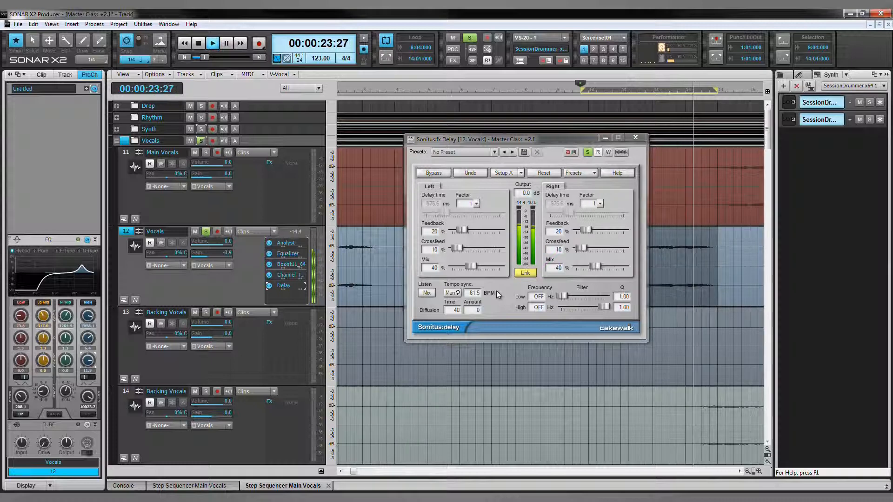
pyautogui.press('space')
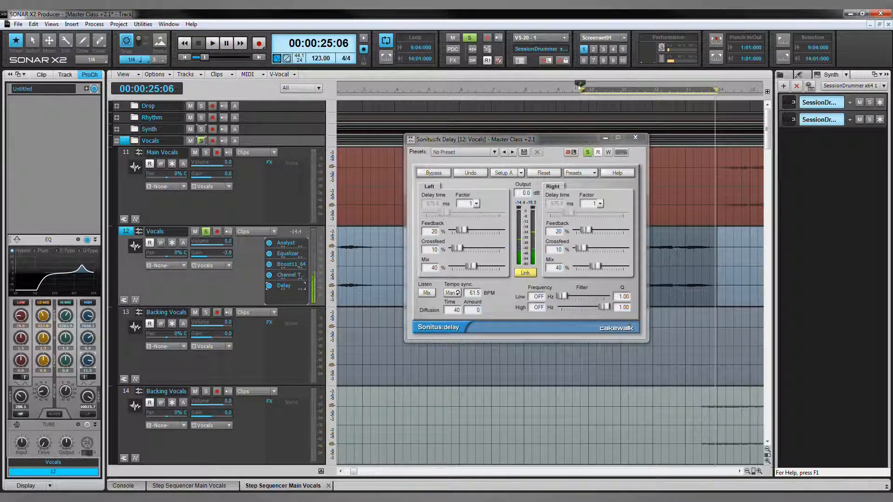
pyautogui.click(579, 89)
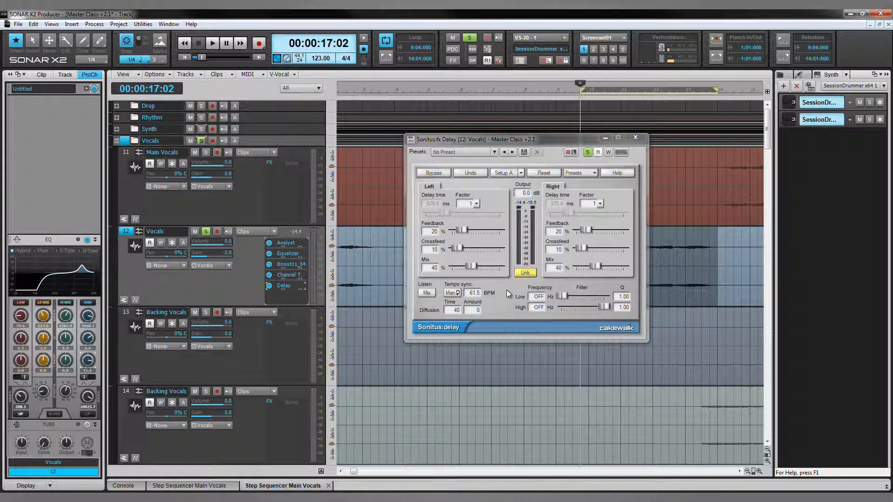
pyautogui.click(634, 138)
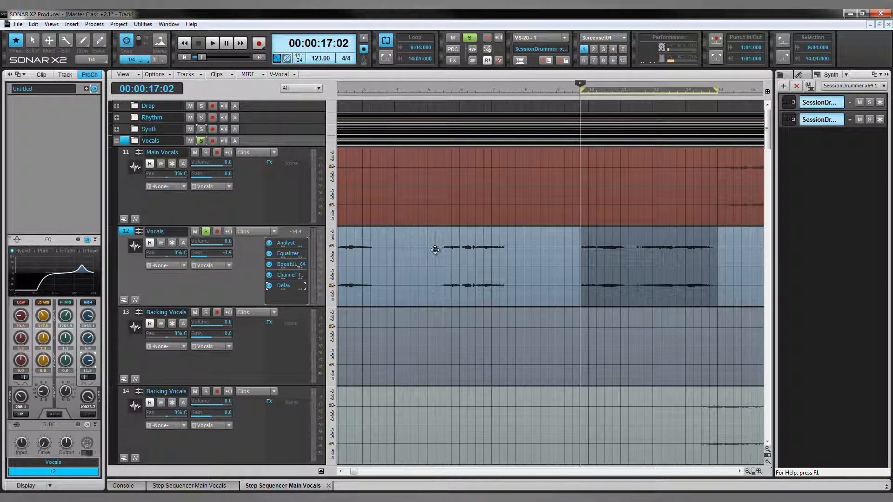
# Add the Sonitus:fx Reverb to the Vocals track's effects bin after Delay
pyautogui.rightClick(294, 296)
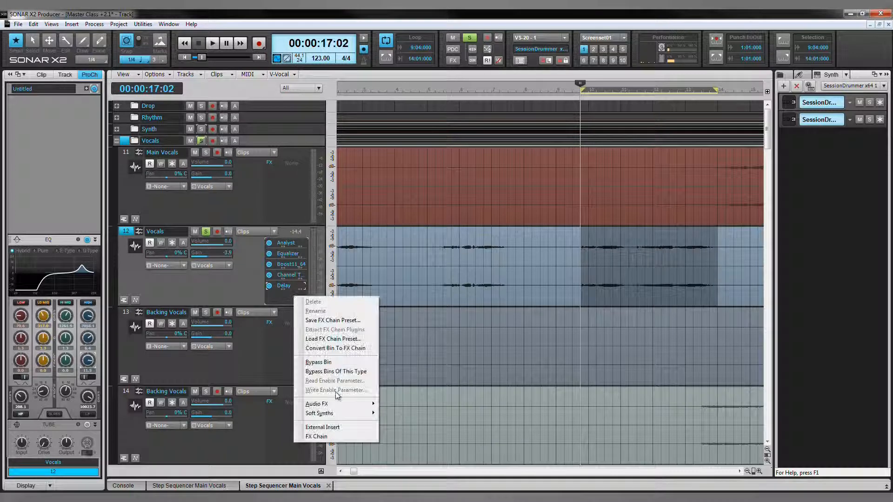
pyautogui.moveTo(325, 403)
pyautogui.moveTo(423, 241)
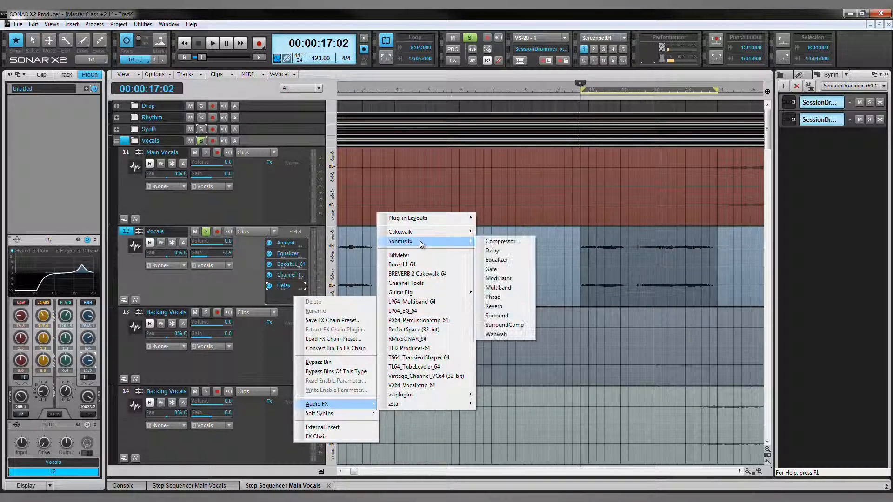
pyautogui.click(506, 306)
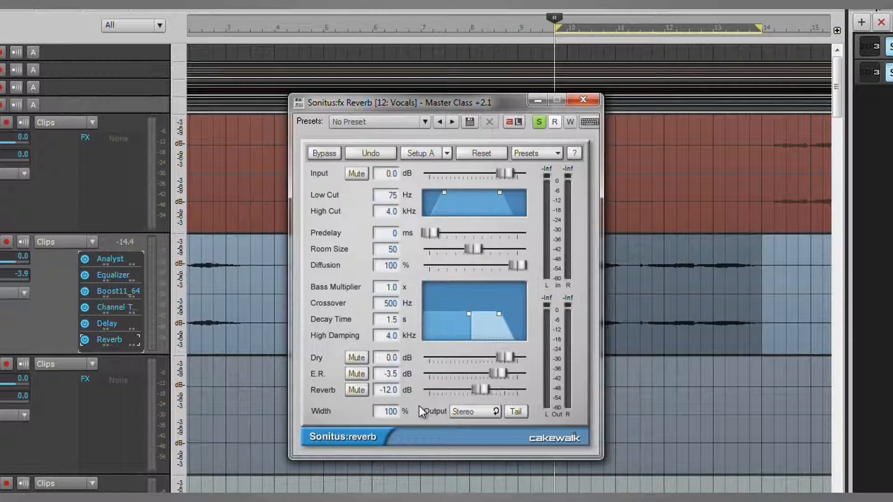
# During looped playback, set the Sonitus Reverb's reverb level to -10.0 dB and dry level to -3.0 dB, stop playback and close the plug-in
pyautogui.press('space')
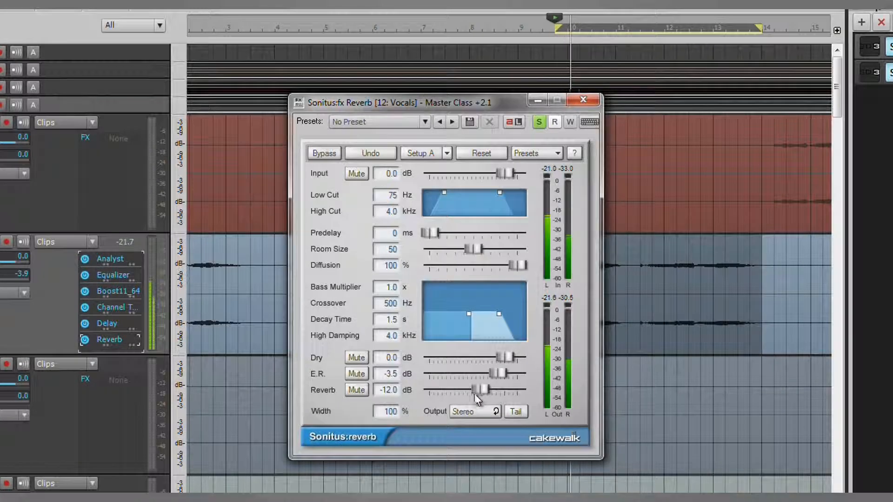
pyautogui.moveTo(482, 389); pyautogui.dragTo(501, 361)
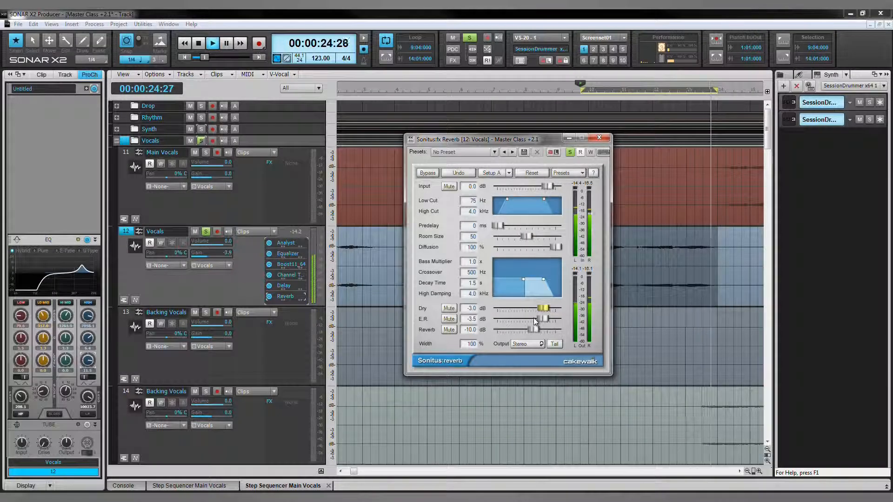
pyautogui.press('space')
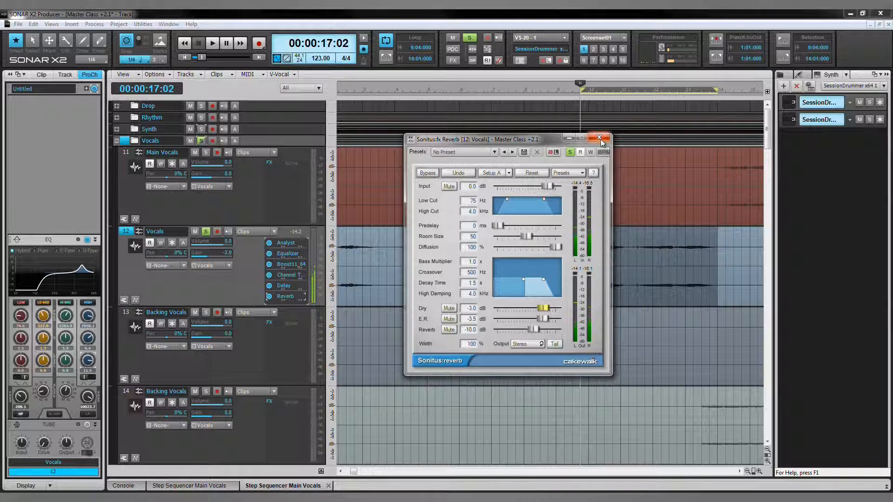
pyautogui.click(600, 138)
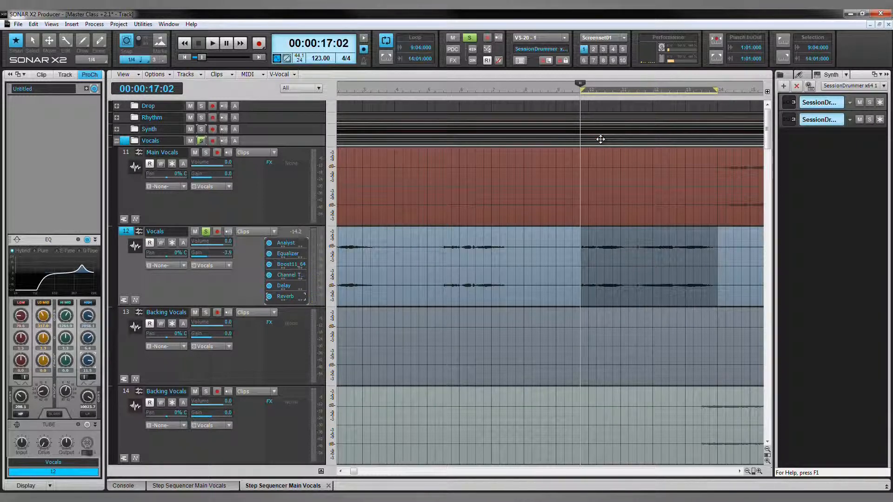
# Turn off loop playback and unsolo the Vocals track
pyautogui.click(386, 46)
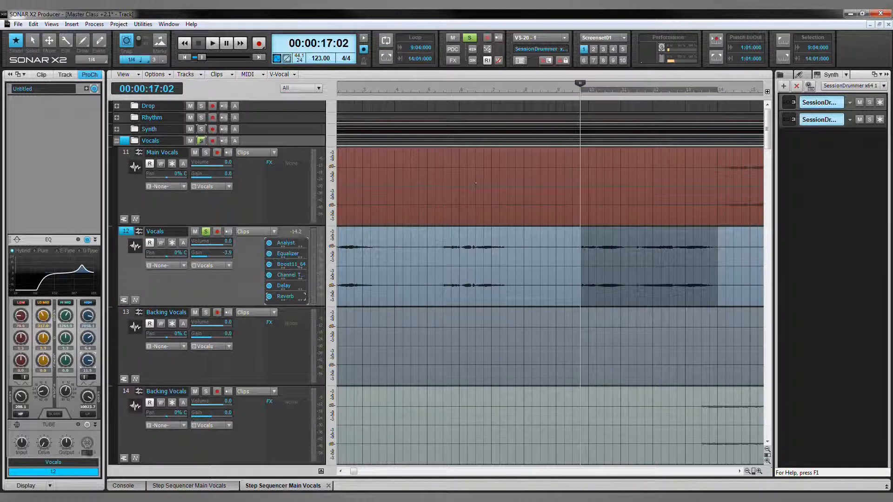
pyautogui.click(206, 232)
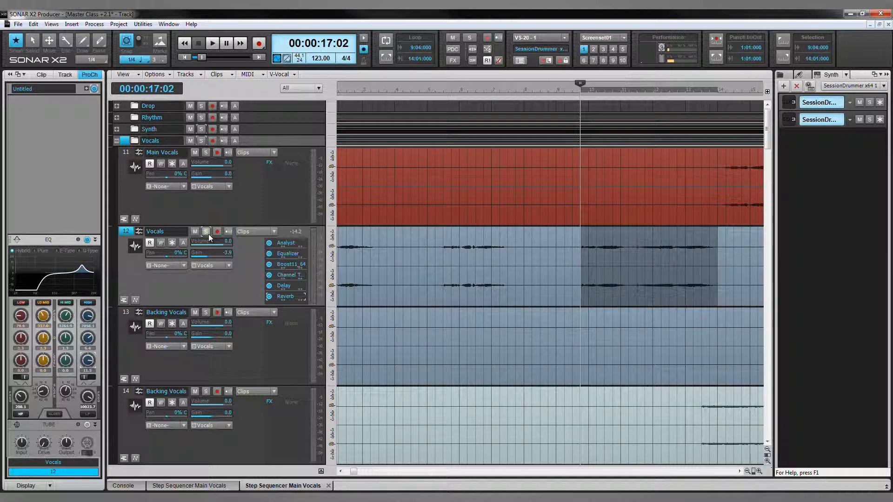
# Rename track 14, the lower Backing Vocals track, as "Bcking Vocals 2"
pyautogui.click(245, 388)
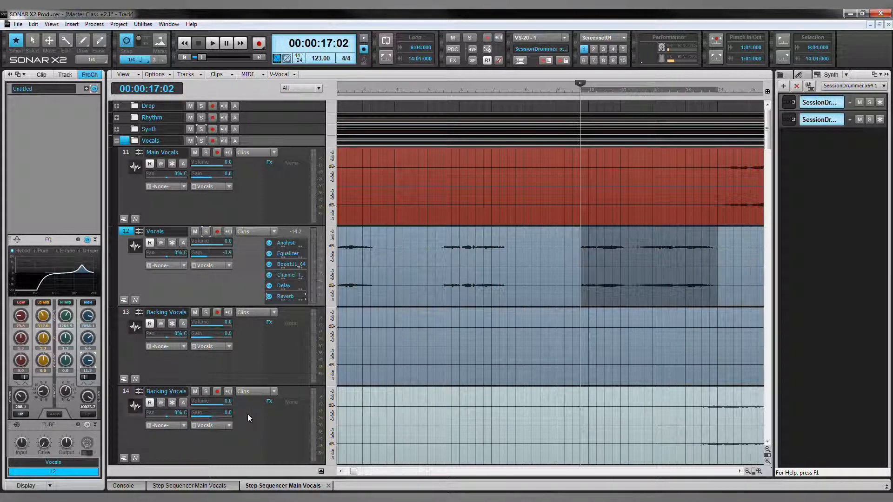
pyautogui.scroll(-2, 243, 348)
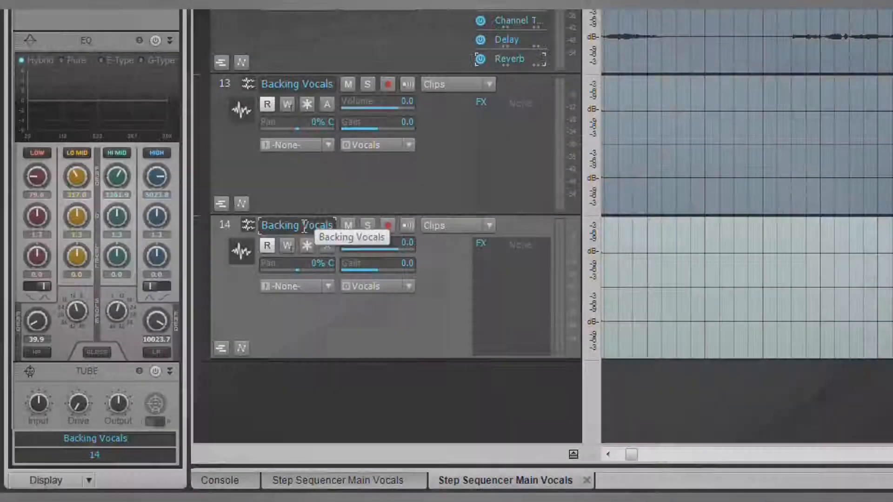
pyautogui.doubleClick(177, 343)
pyautogui.click(268, 226)
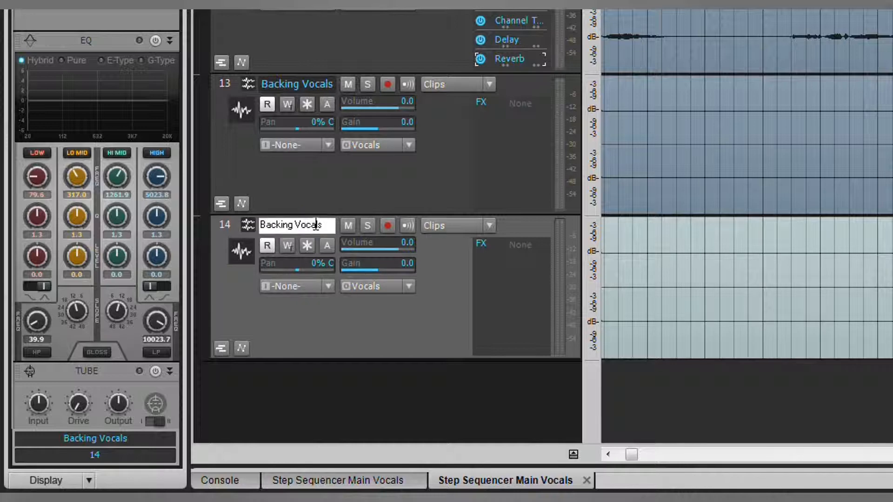
pyautogui.press('BackSpace')
pyautogui.press('Return')
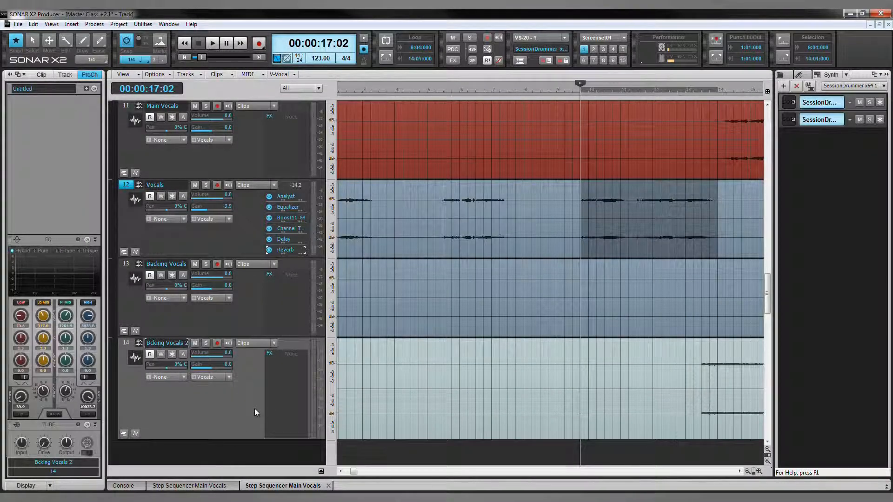
# Place the playhead at the start of the first Bcking Vocals 2 phrase and solo the Bcking Vocals 2 and Vocals tracks
pyautogui.moveTo(353, 472); pyautogui.dragTo(395, 469)
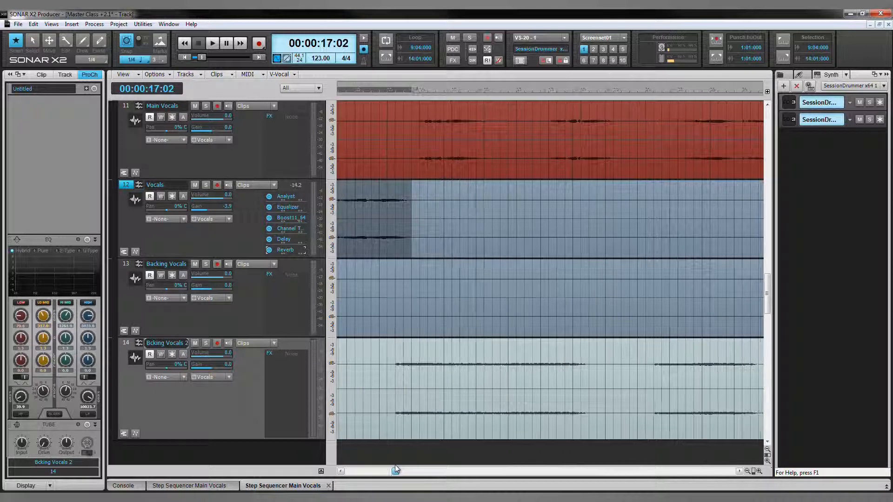
pyautogui.click(379, 93)
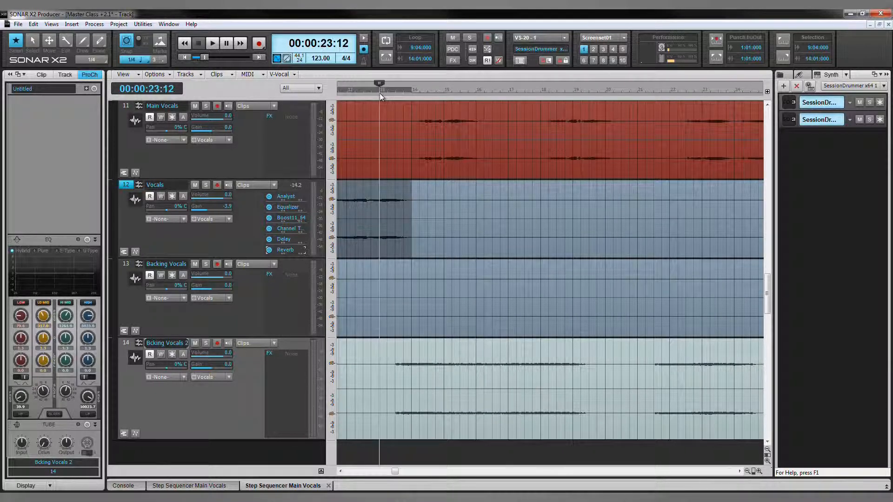
pyautogui.click(403, 91)
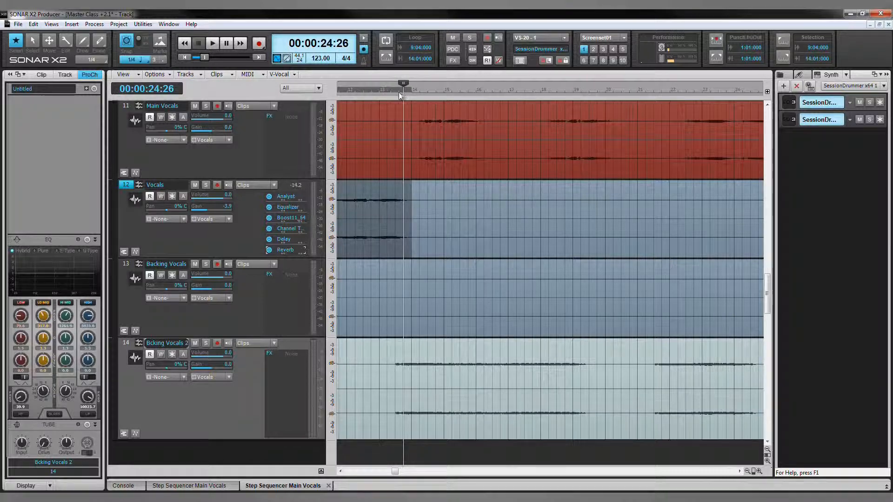
pyautogui.click(396, 93)
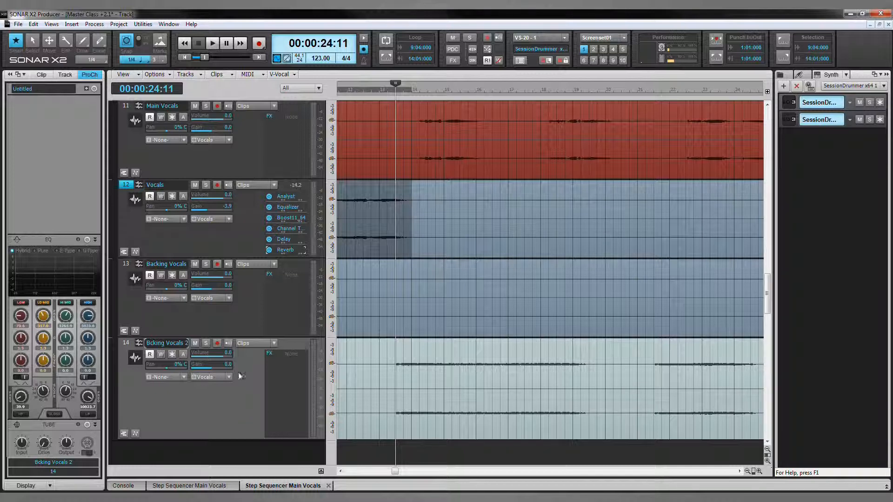
pyautogui.click(206, 343)
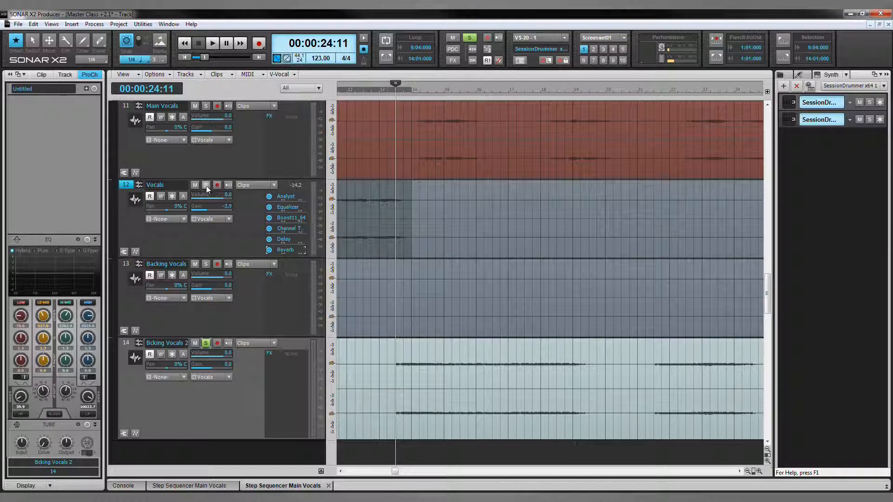
pyautogui.click(205, 185)
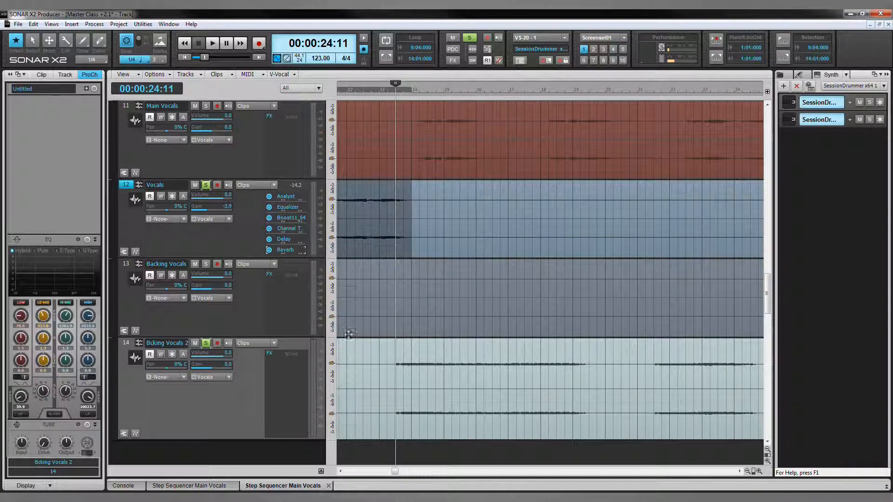
# Audition the soloed Vocals and Bcking Vocals 2 tracks twice from 00:00:21:13
pyautogui.click(350, 91)
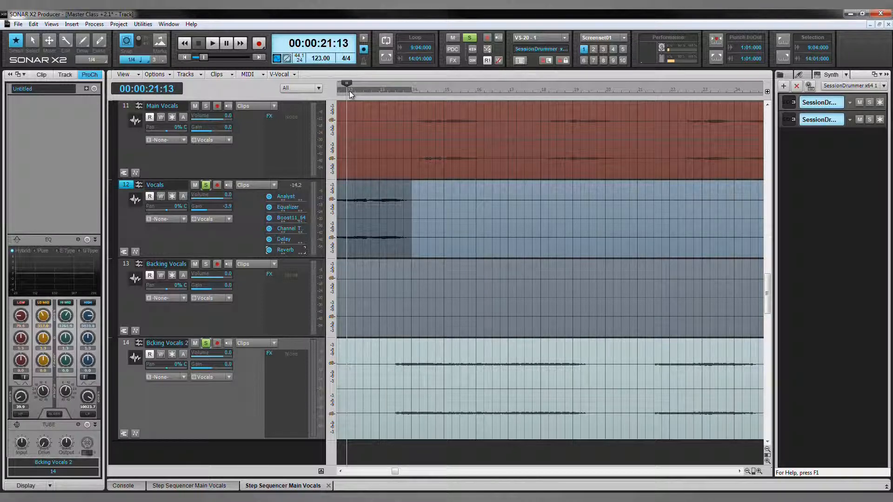
pyautogui.press('space')
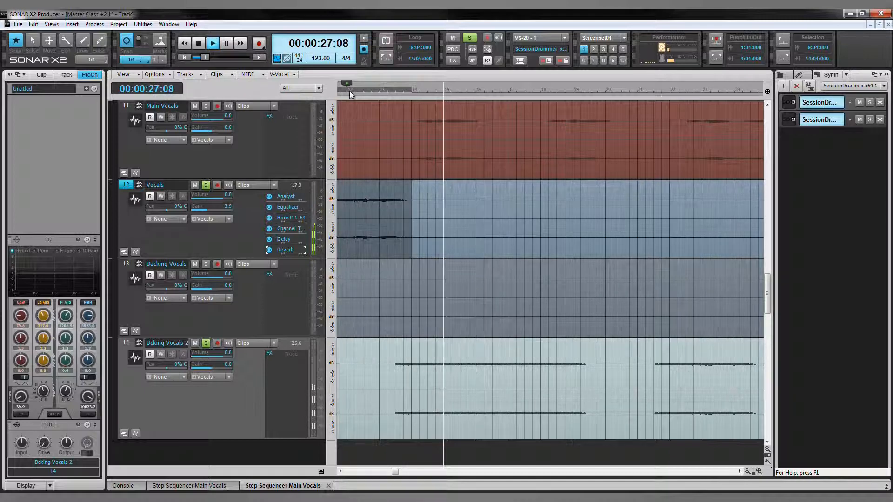
pyautogui.press('space')
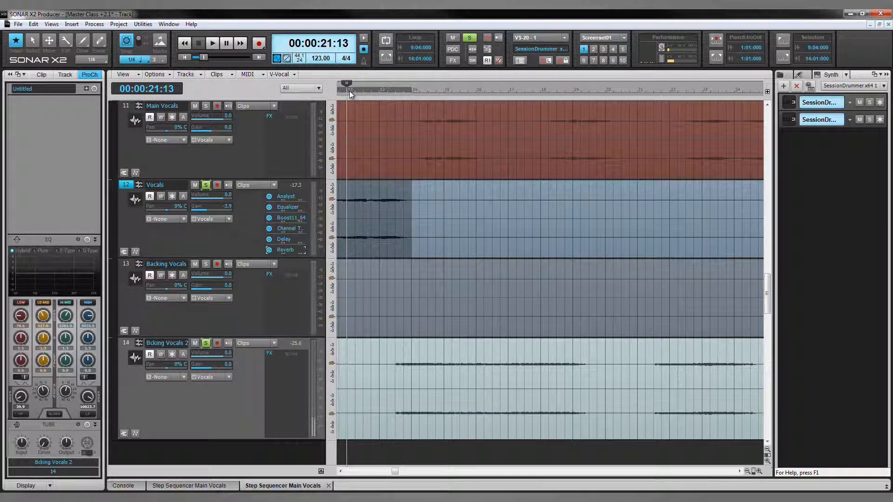
pyautogui.press('space')
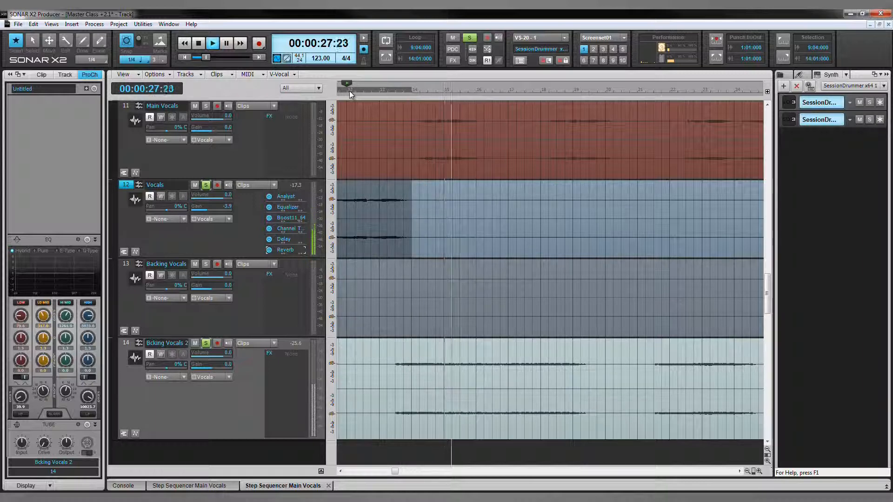
pyautogui.press('space')
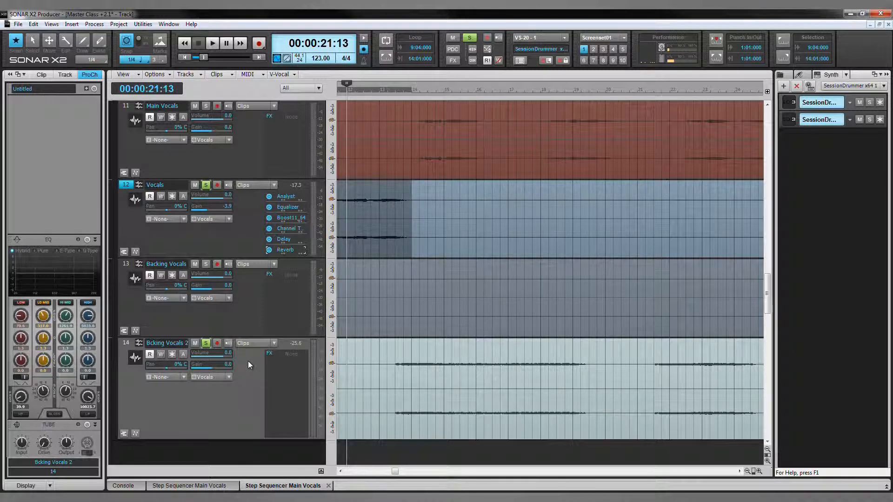
# Enable the ProChannel EQ on Bcking Vocals 2 and turn on its high-pass filter at 203.1 Hz with a steeper slope
pyautogui.click(87, 239)
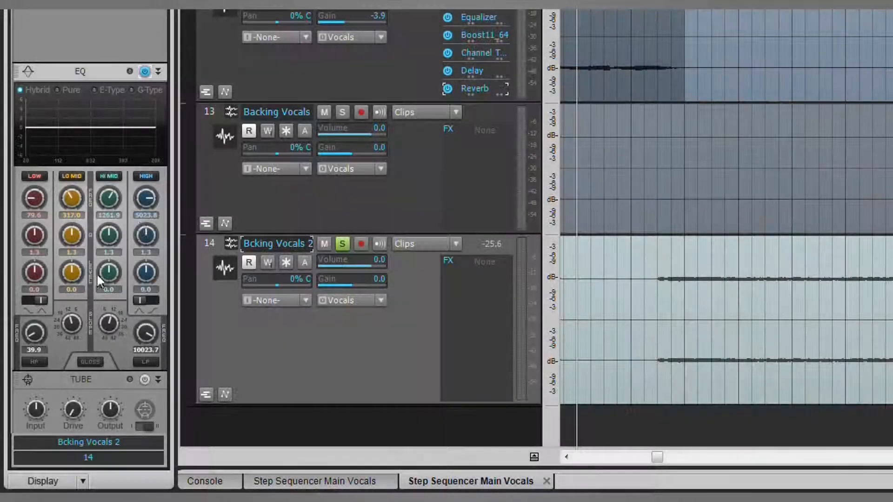
pyautogui.click(32, 360)
pyautogui.scroll(5, 34, 337)
pyautogui.scroll(8, 36, 336)
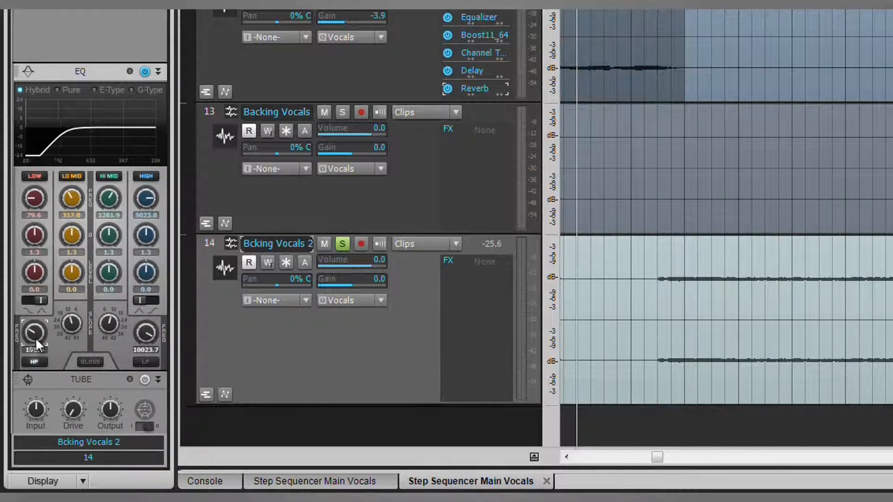
pyautogui.scroll(-2, 34, 336)
pyautogui.scroll(1, 71, 326)
pyautogui.scroll(1, 71, 326)
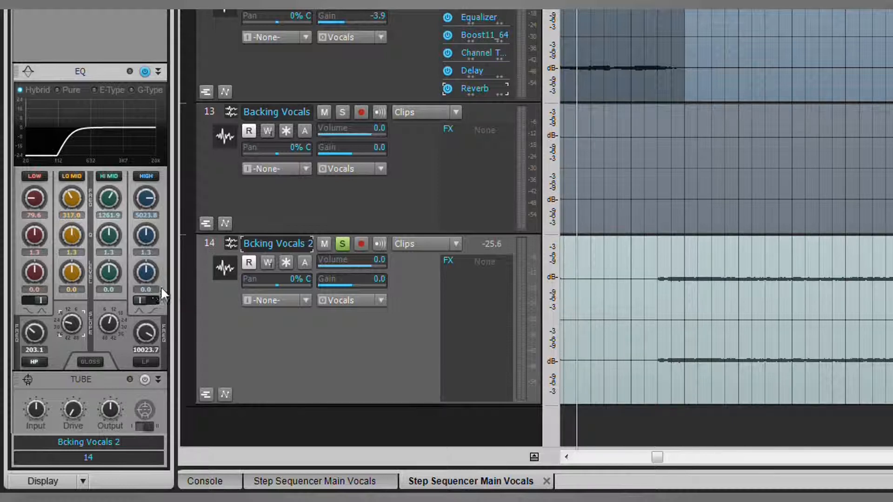
# Boost the high EQ band of Bcking Vocals 2 by 8.6 dB at 7231.6 Hz and raise its Q to narrow the peak
pyautogui.scroll(4, 149, 273)
pyautogui.scroll(12, 149, 272)
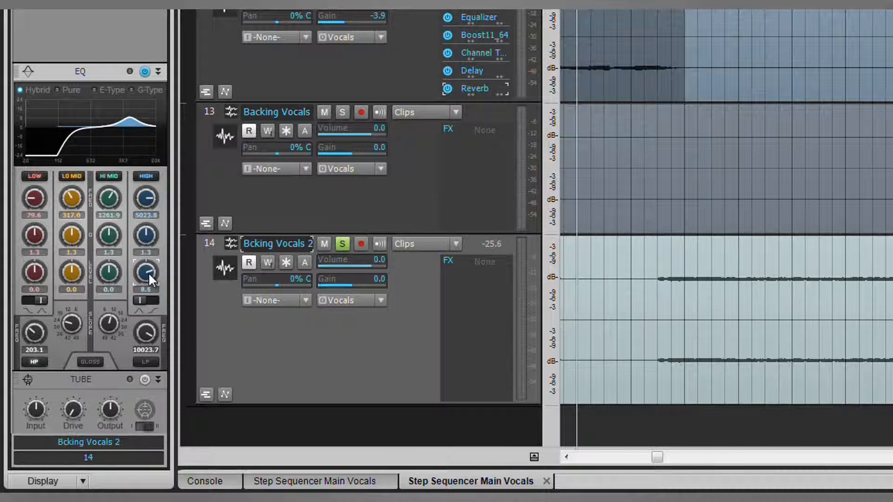
pyautogui.scroll(5, 148, 199)
pyautogui.scroll(8, 149, 199)
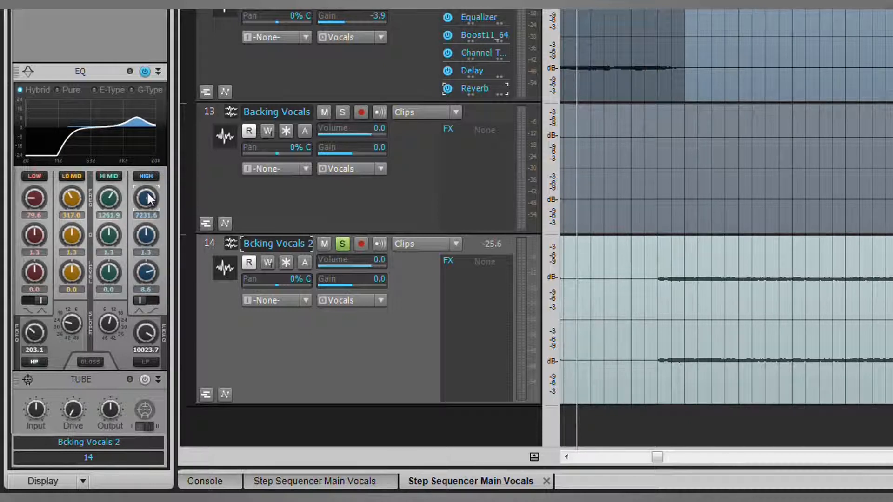
pyautogui.scroll(10, 145, 236)
pyautogui.scroll(10, 144, 238)
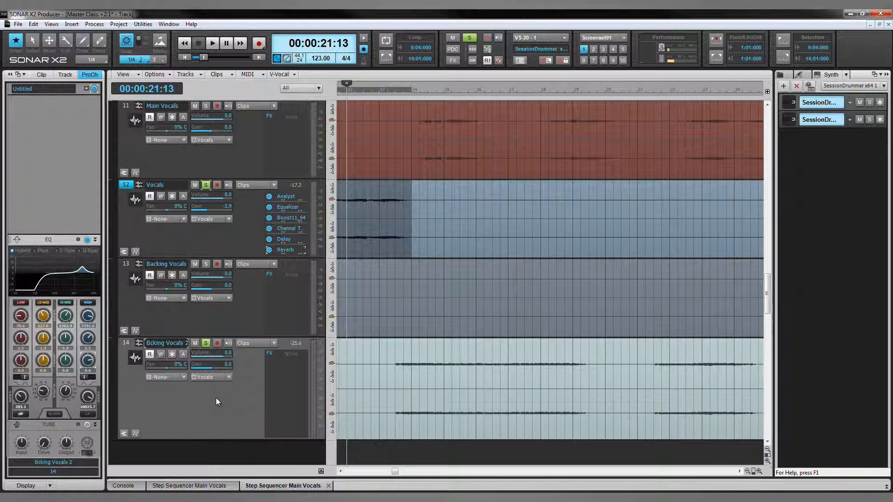
# Insert Channel Tools on the Bcking Vocals 2 track and set its delay mode to Pre
pyautogui.rightClick(280, 372)
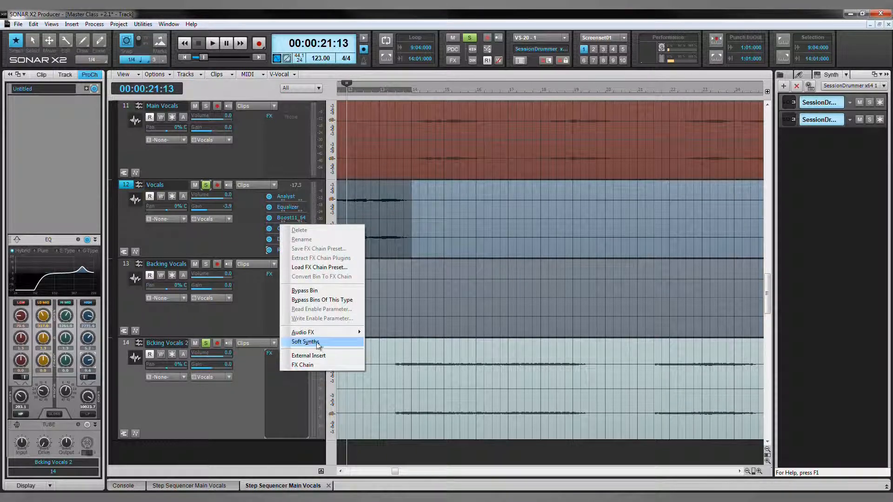
pyautogui.moveTo(319, 333)
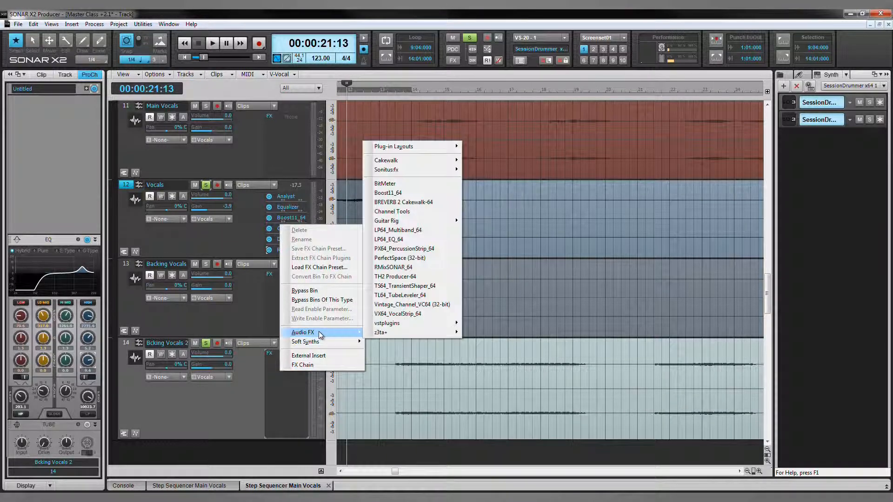
pyautogui.click(392, 211)
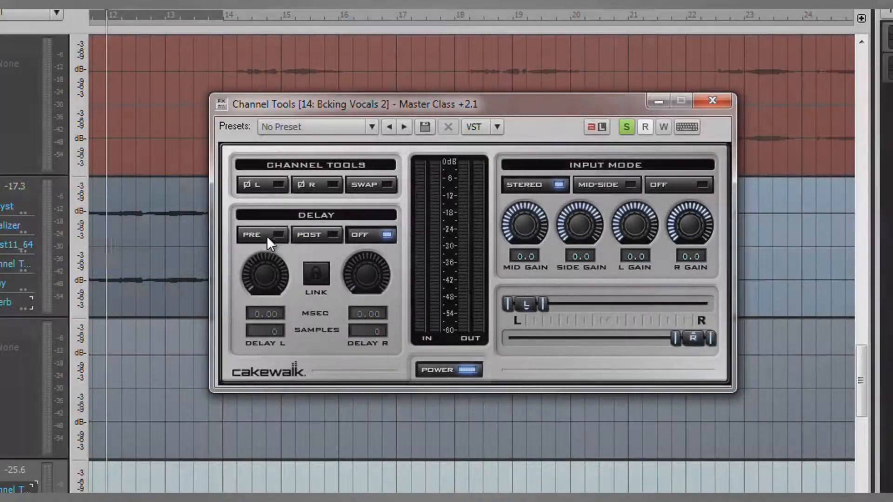
pyautogui.click(438, 212)
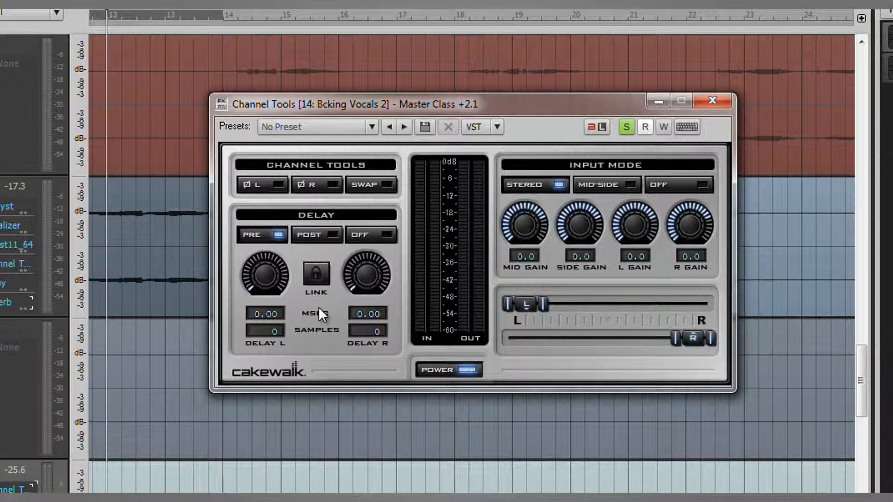
# Set the Channel Tools left delay to 1.02 ms and the right delay to 11.1 ms
pyautogui.moveTo(247, 279); pyautogui.dragTo(284, 216)
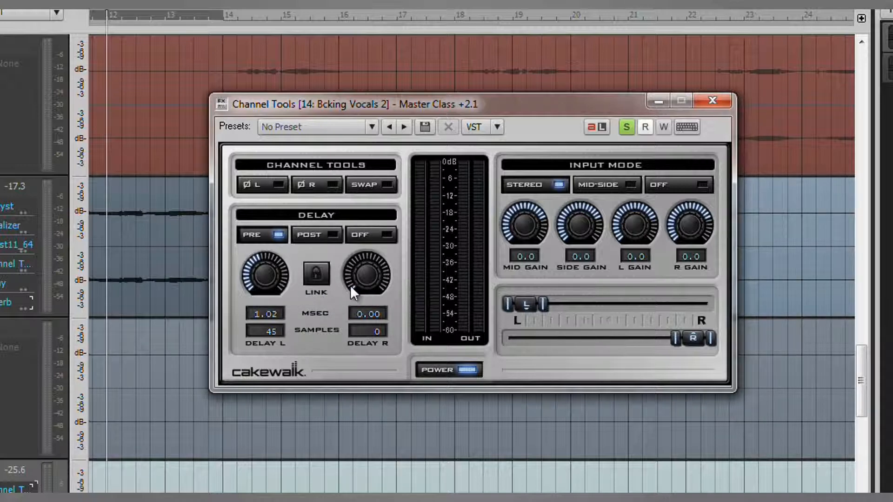
pyautogui.moveTo(350, 285); pyautogui.dragTo(397, 179)
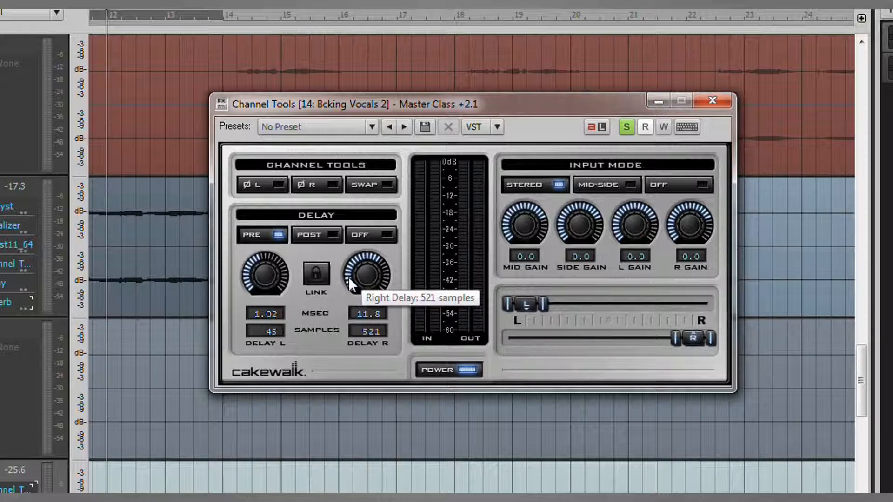
pyautogui.moveTo(349, 278); pyautogui.dragTo(350, 278)
# Bring the left and right pan positions in Channel Tools slightly inward, audition the result, and close the plug-in
pyautogui.moveTo(528, 307); pyautogui.dragTo(545, 303)
pyautogui.moveTo(700, 336); pyautogui.dragTo(677, 344)
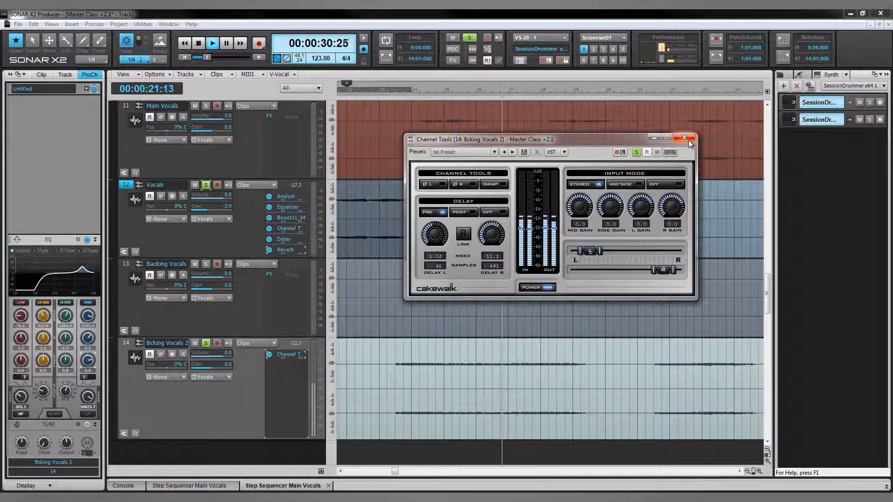
pyautogui.press('space')
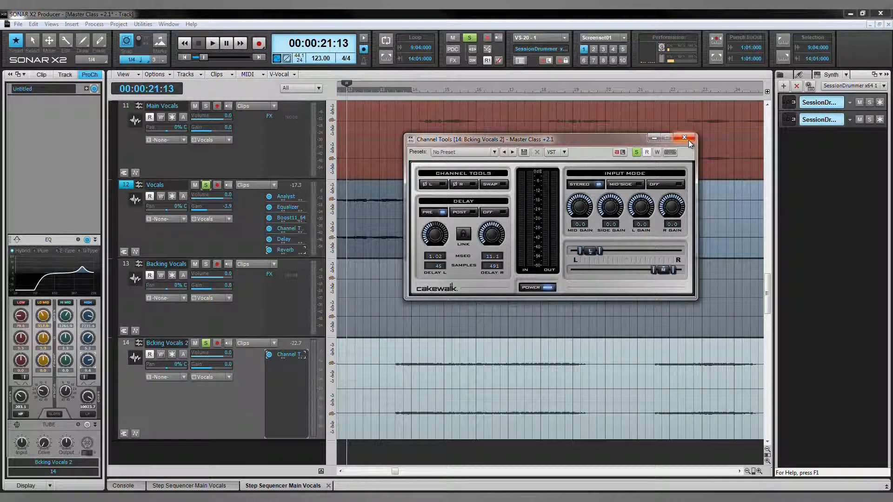
pyautogui.click(688, 141)
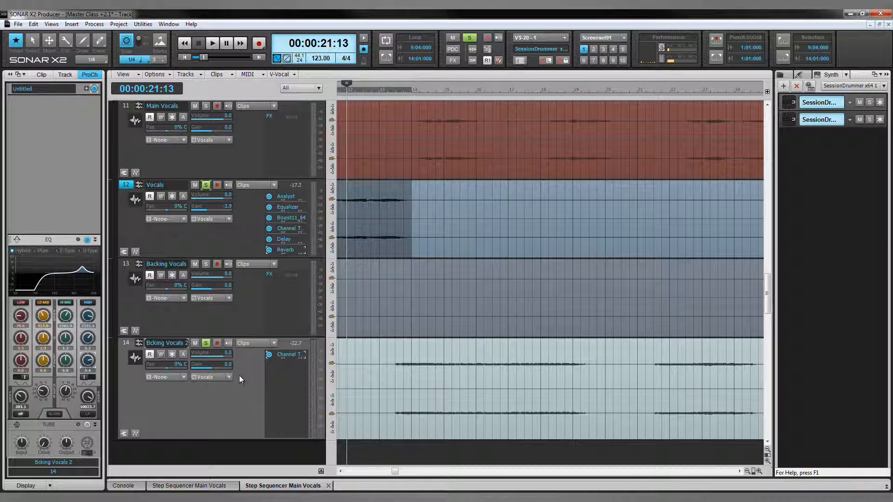
# Insert the Sonitus:fx Equalizer on the Bcking Vocals 2 track after Channel Tools
pyautogui.rightClick(275, 376)
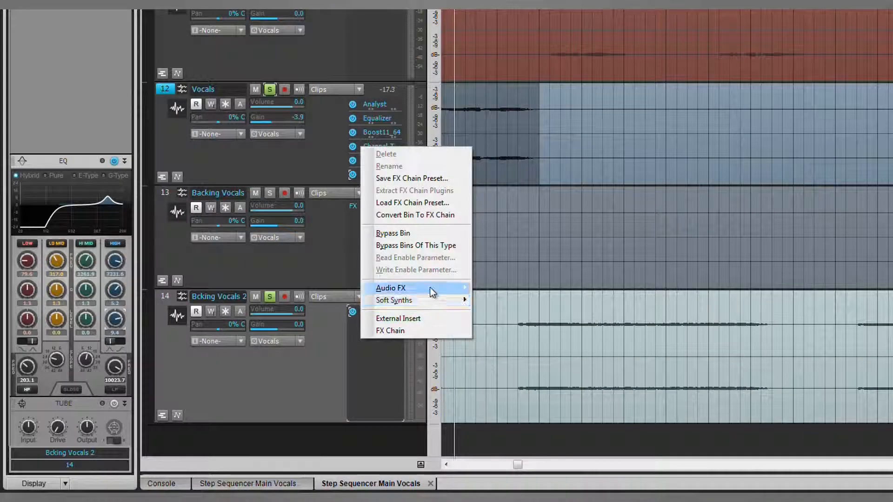
pyautogui.moveTo(431, 291)
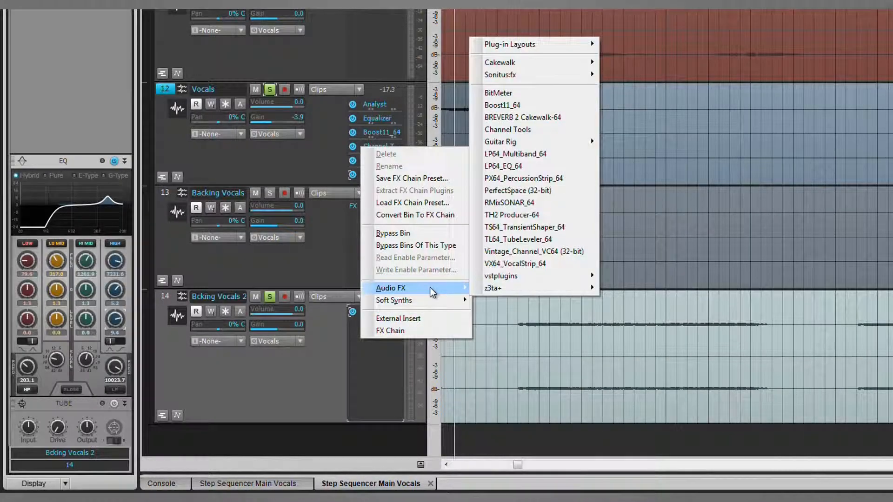
pyautogui.moveTo(535, 76)
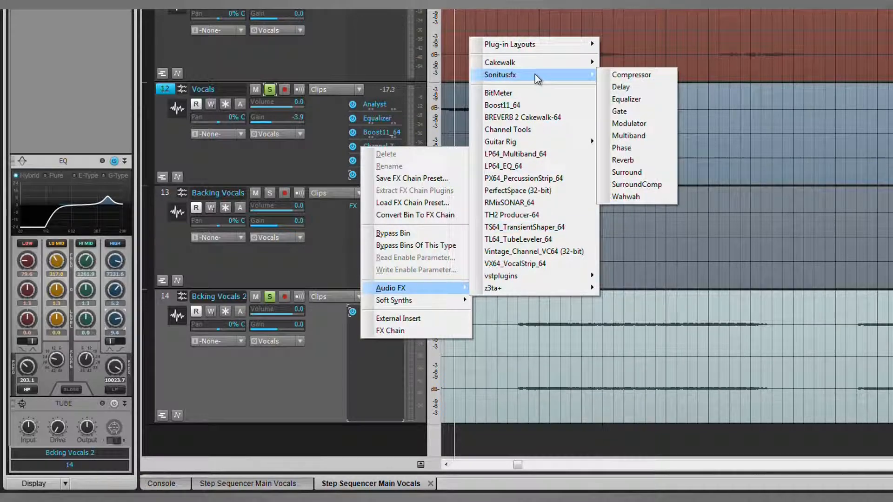
pyautogui.click(639, 99)
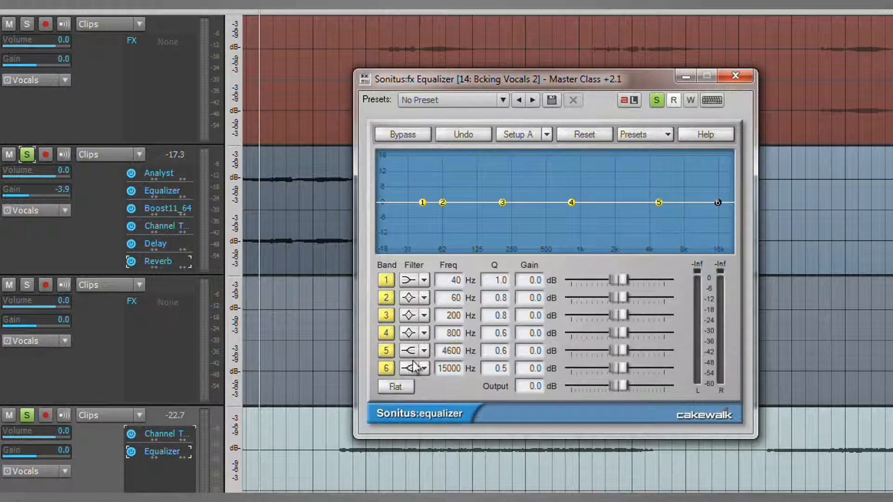
# Change equalizer band 5 to a Peak/Dip filter with a Q of 24.0 and a gain of 18.0 dB
pyautogui.click(425, 351)
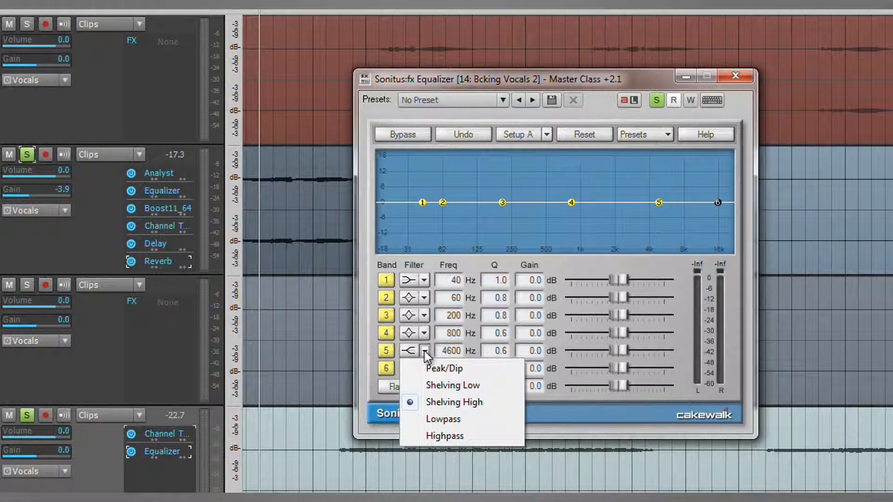
pyautogui.click(451, 369)
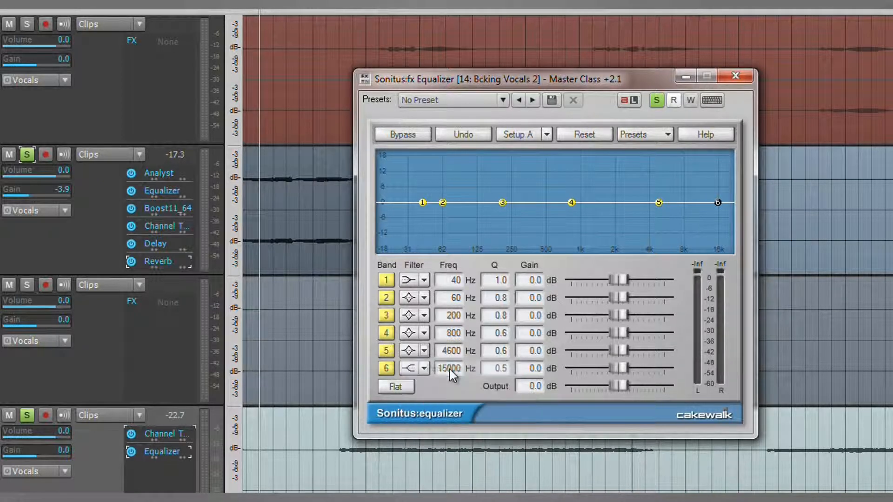
pyautogui.click(504, 355)
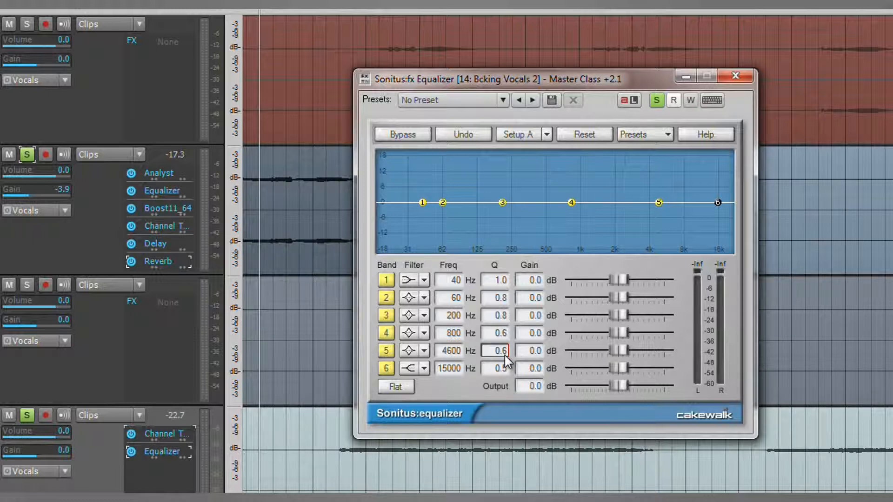
pyautogui.moveTo(504, 355); pyautogui.dragTo(518, 235)
pyautogui.moveTo(618, 350); pyautogui.dragTo(771, 350)
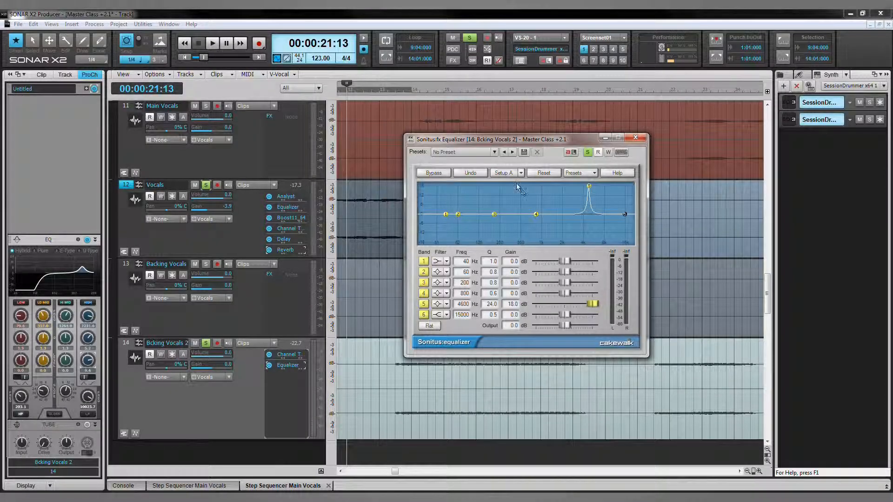
# Loop measures 13:01:000 to 17:01:000 and place the playhead just before the loop at 00:00:22:27
pyautogui.click(394, 91)
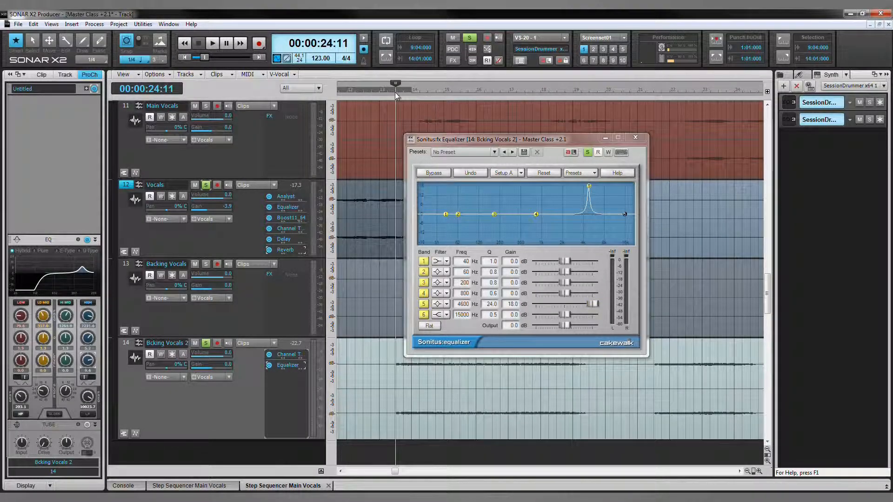
pyautogui.moveTo(381, 92); pyautogui.dragTo(509, 93)
pyautogui.click(383, 58)
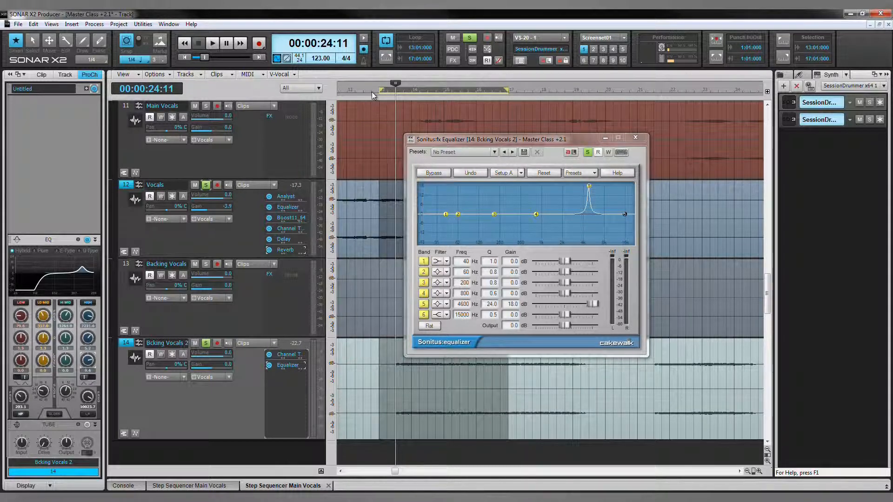
pyautogui.click(372, 91)
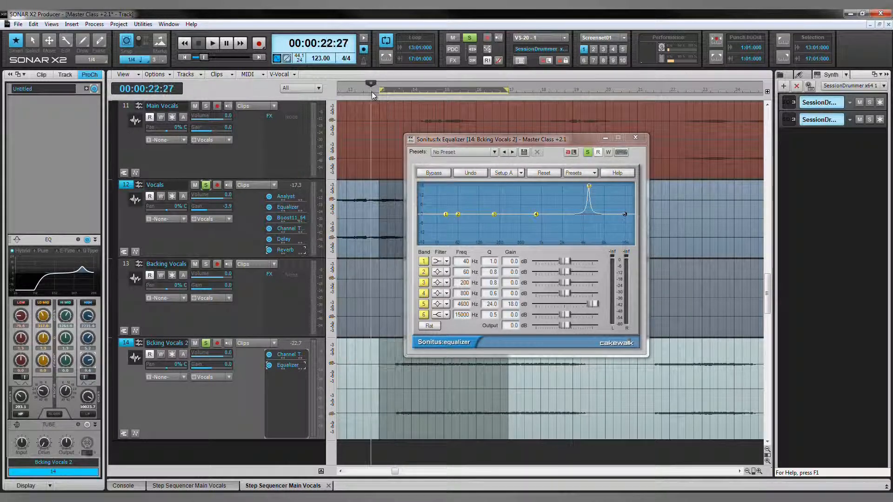
# Play Bcking Vocals 2 without Vocals soloed, sweep equalizer band 5 to 10715 Hz, and set its gain to -18.0 dB
pyautogui.press('space')
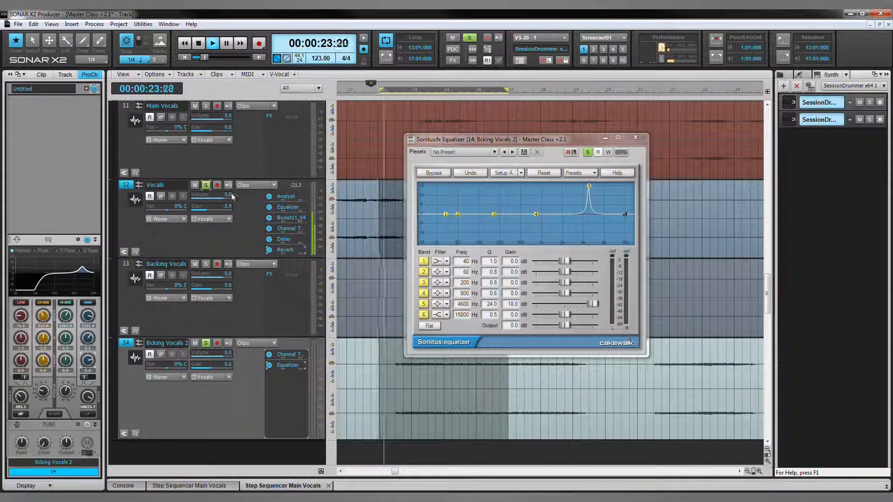
pyautogui.click(206, 186)
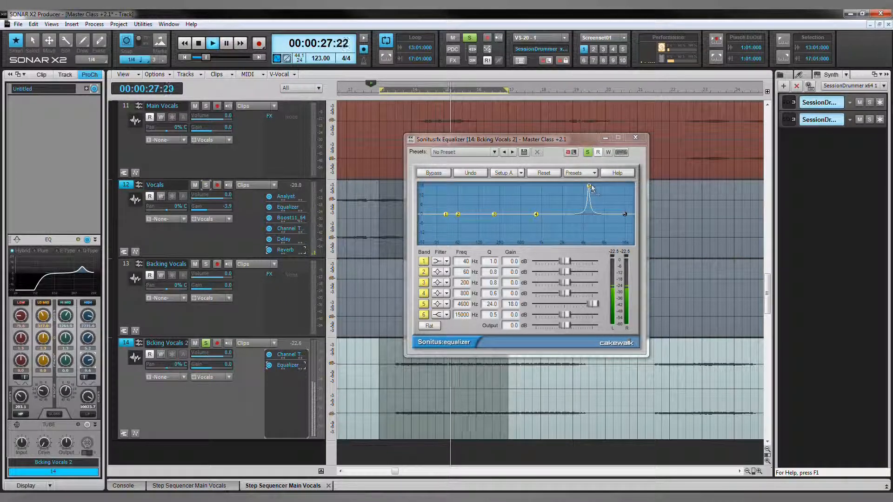
pyautogui.moveTo(588, 186); pyautogui.dragTo(733, 181)
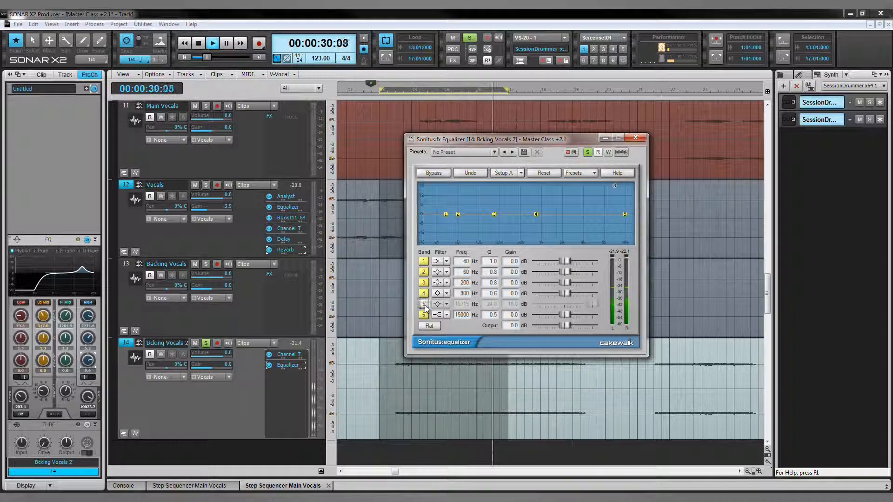
pyautogui.press('space')
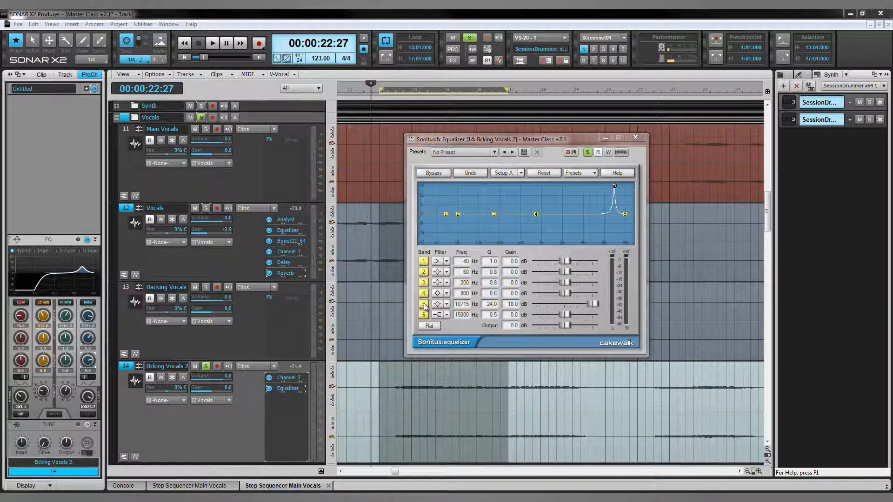
pyautogui.moveTo(593, 304); pyautogui.dragTo(402, 307)
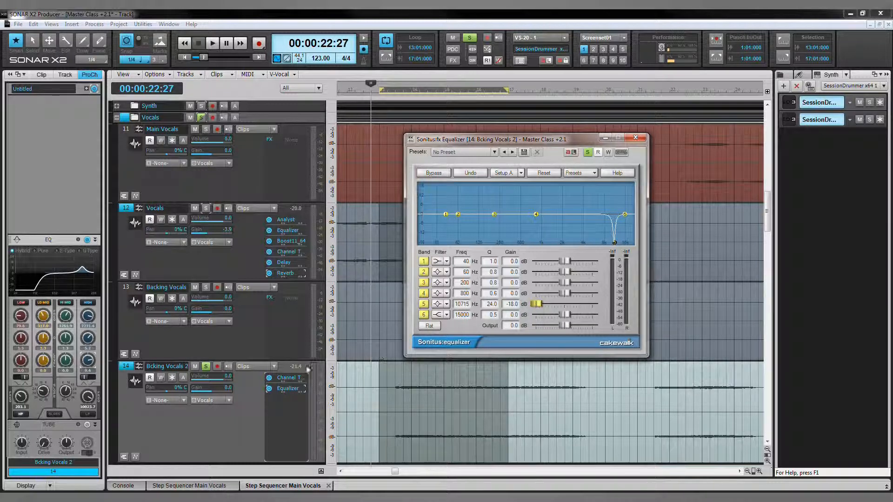
# Set the Bcking Vocals 2 gain to -2.2 and solo the Vocals track and the Synth folder
pyautogui.click(207, 391)
pyautogui.moveTo(207, 392); pyautogui.dragTo(208, 392)
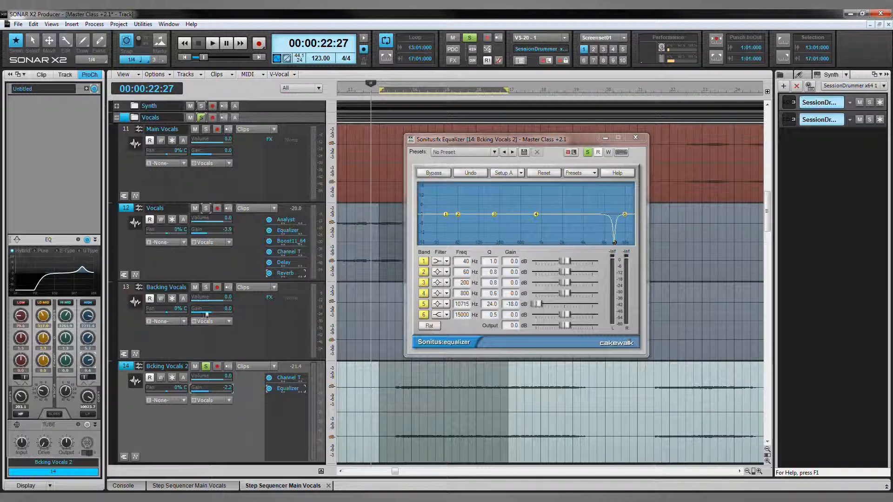
pyautogui.scroll(1, 205, 206)
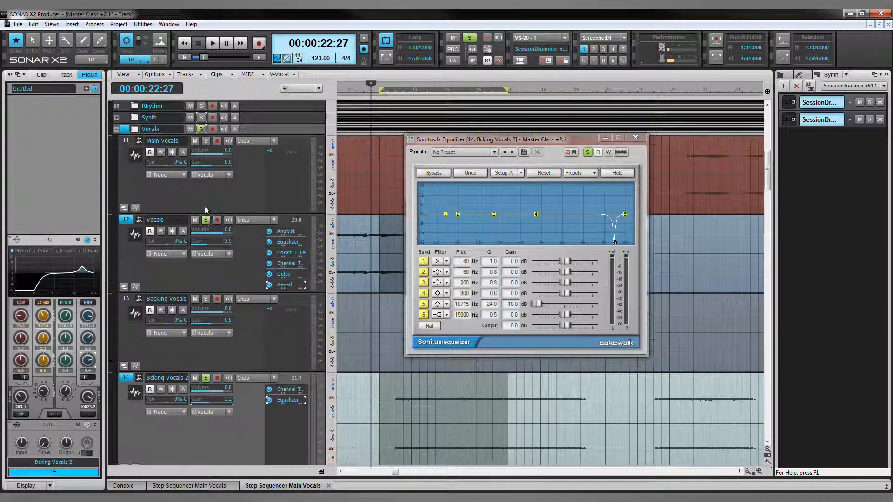
pyautogui.click(200, 117)
# Raise the equalizer output to 5.5 dB and insert the Boost11_64 limiter on Bcking Vocals 2
pyautogui.moveTo(566, 325); pyautogui.dragTo(592, 312)
pyautogui.rightClick(291, 427)
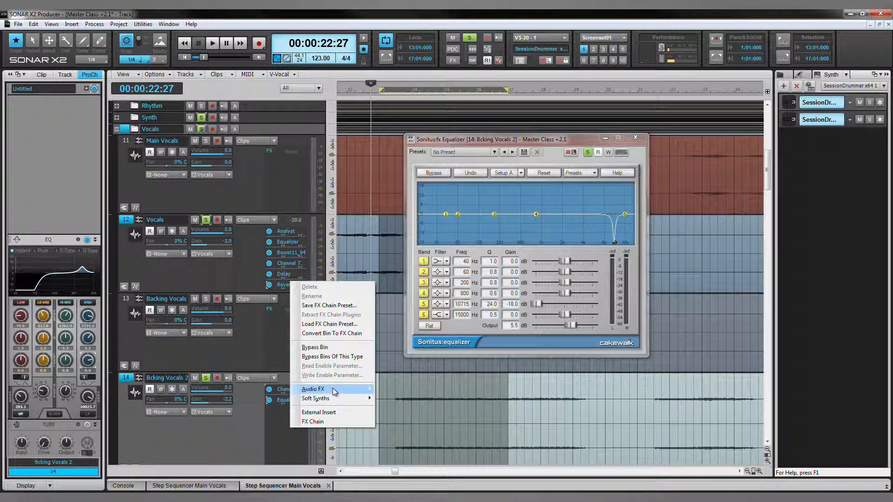
pyautogui.moveTo(333, 392)
pyautogui.click(428, 248)
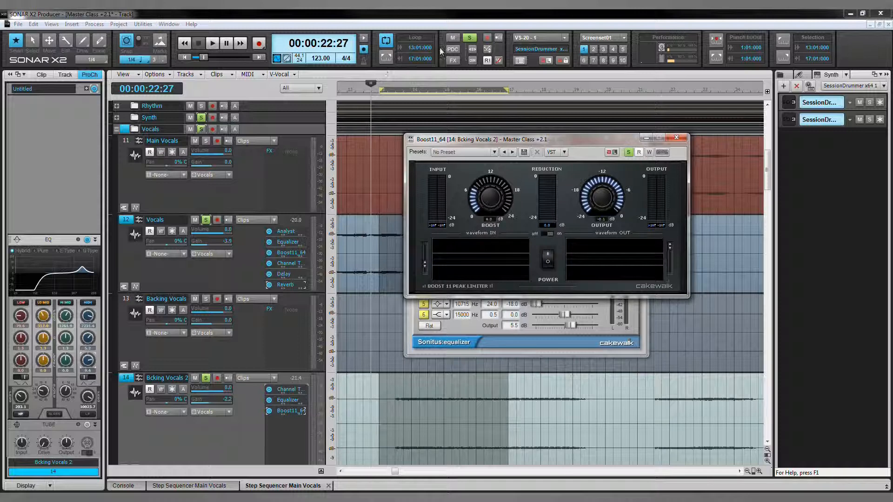
# With looping off, lower the Boost11_64 output and raise its boost during playback, then stop and close both plug-in windows
pyautogui.click(385, 42)
pyautogui.press('space')
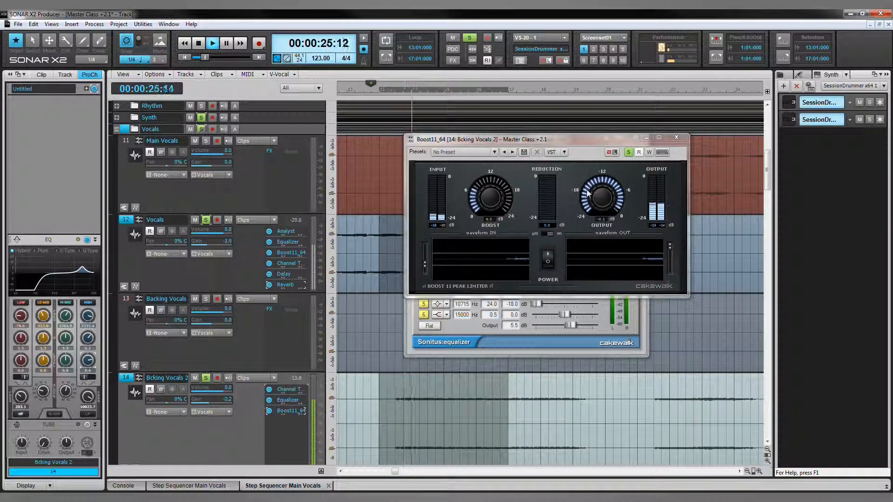
pyautogui.moveTo(588, 200)
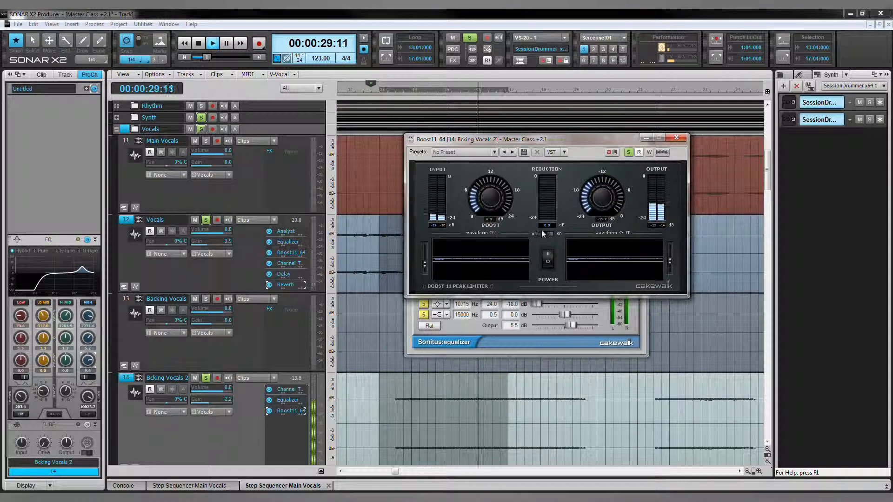
pyautogui.moveTo(476, 210)
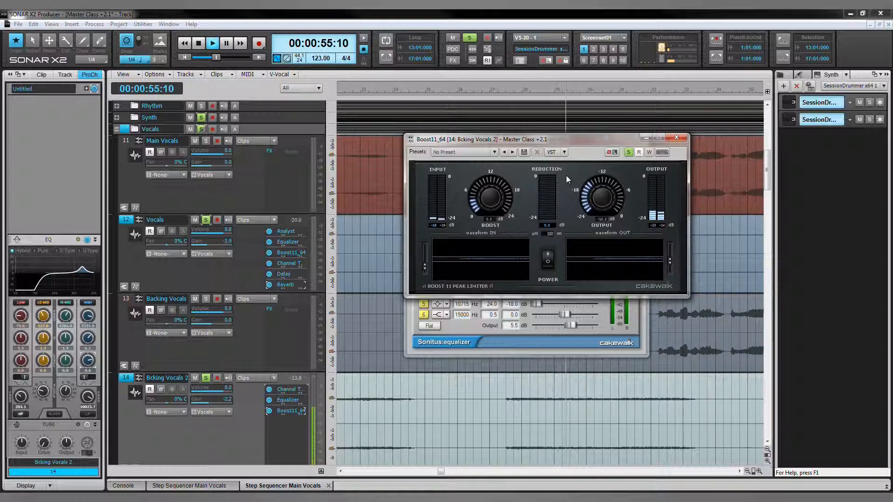
pyautogui.press('space')
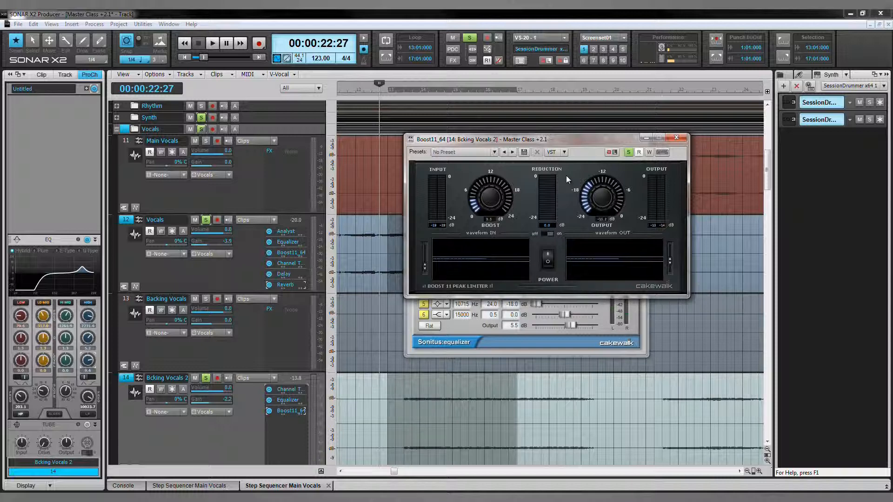
pyautogui.click(676, 137)
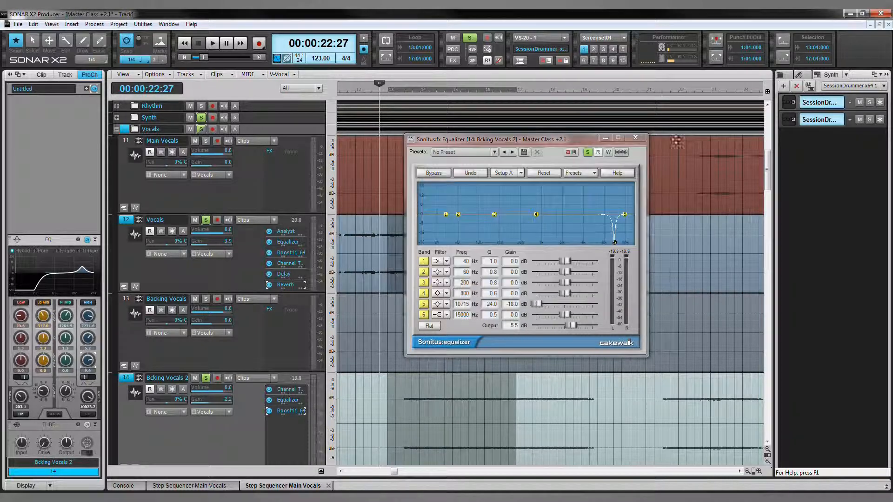
pyautogui.click(636, 138)
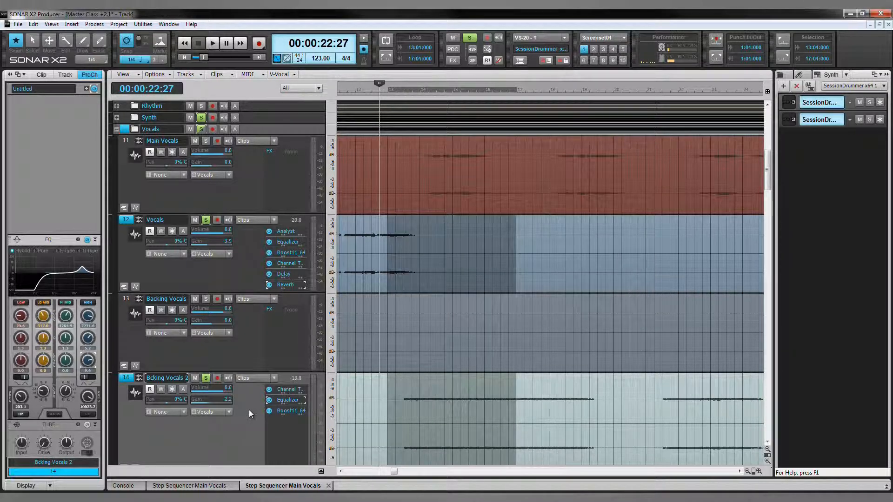
# Insert the BREVERB 2 module in the ProChannel of Bcking Vocals 2 and choose the Plate algorithm
pyautogui.scroll(-1, 249, 412)
pyautogui.rightClick(56, 188)
pyautogui.moveTo(86, 191)
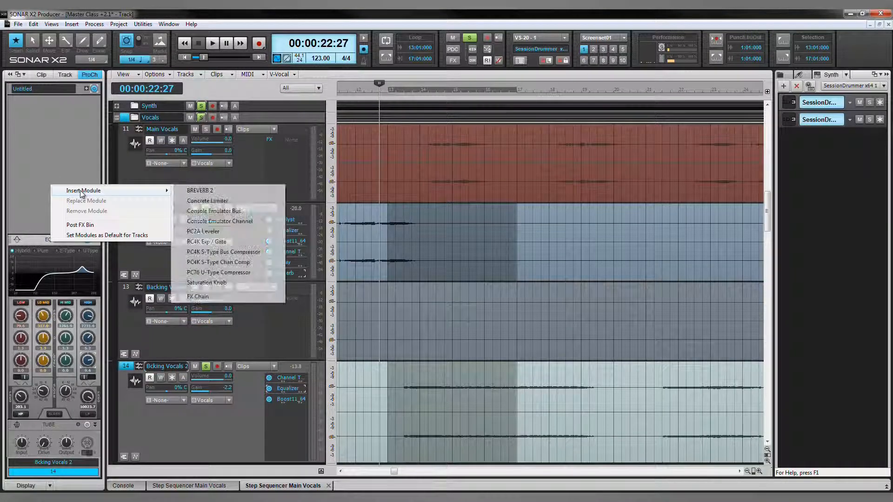
pyautogui.click(205, 190)
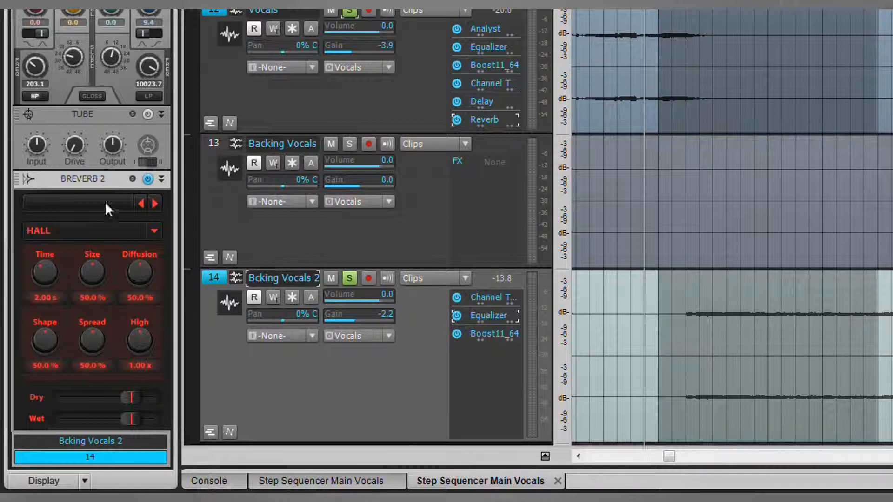
pyautogui.click(86, 232)
pyautogui.click(88, 267)
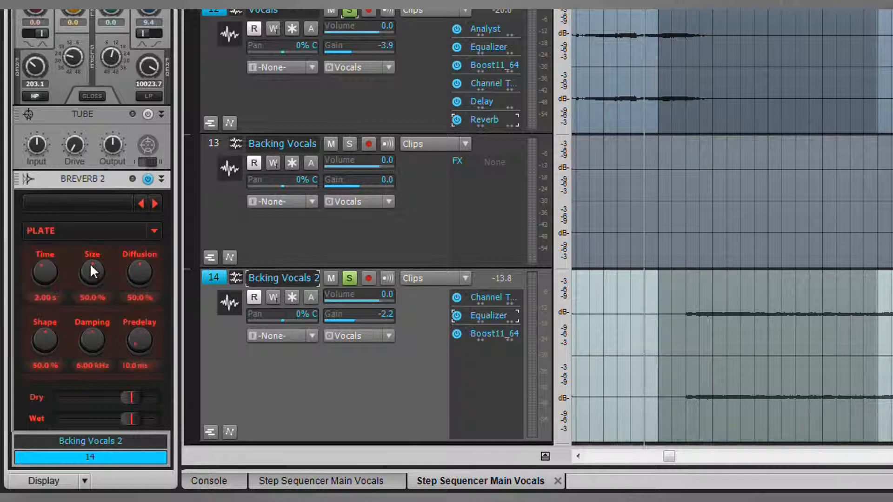
# Load the Female Lead Plate reverb preset, then lower its dry level slightly and raise its wet level
pyautogui.click(98, 208)
pyautogui.moveTo(154, 241); pyautogui.dragTo(158, 295)
pyautogui.click(107, 389)
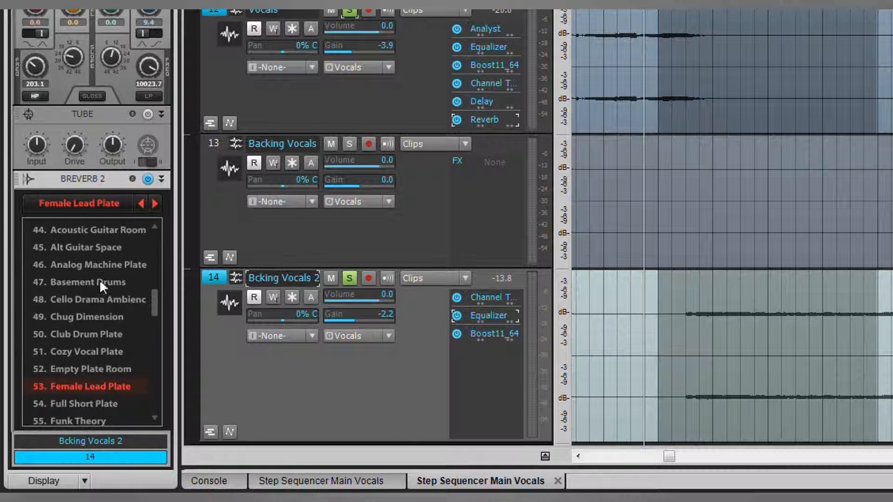
pyautogui.click(109, 206)
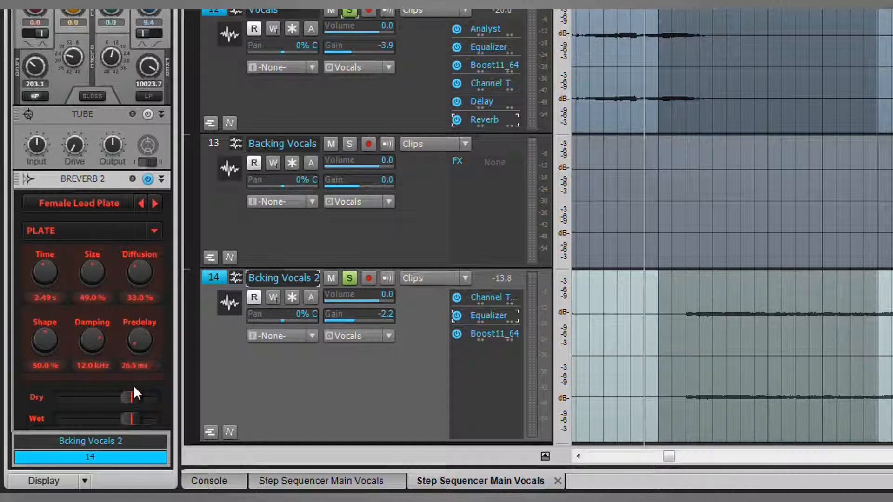
pyautogui.moveTo(127, 399); pyautogui.dragTo(119, 418)
pyautogui.moveTo(134, 418); pyautogui.dragTo(146, 416)
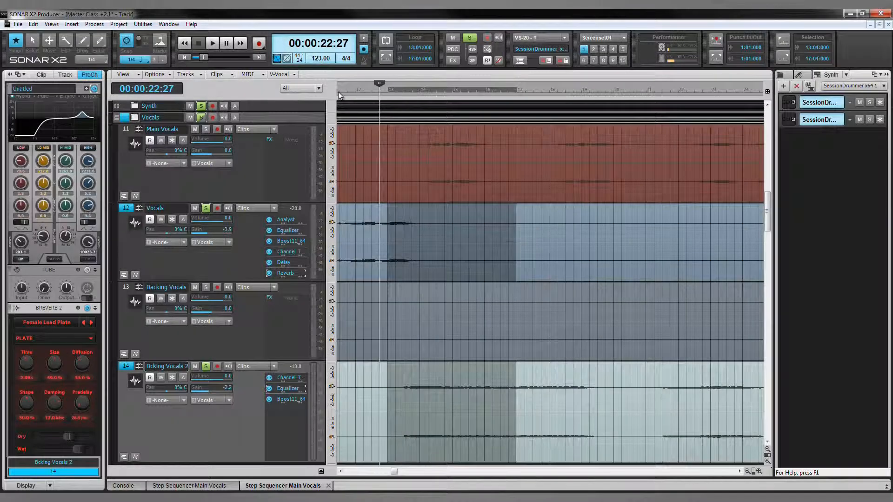
# Play the soloed tracks from 00:00:20:14, stop, and unsolo the Synth and Vocals folders
pyautogui.click(339, 91)
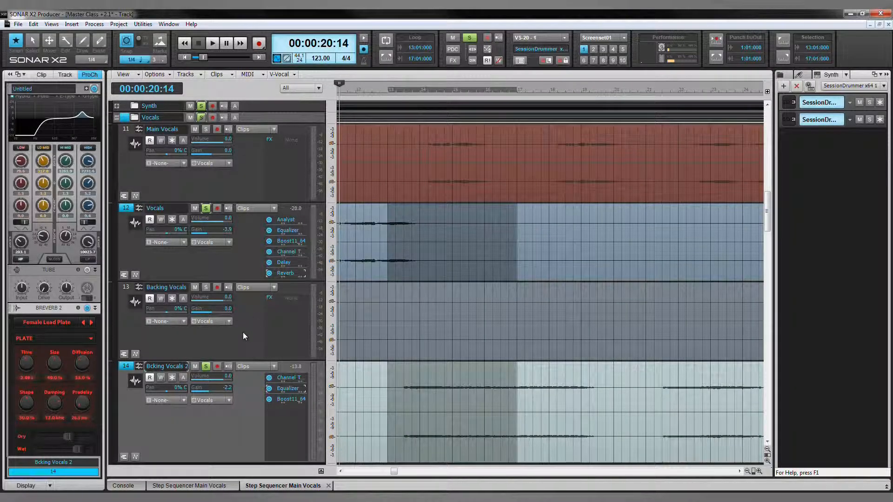
pyautogui.press('space')
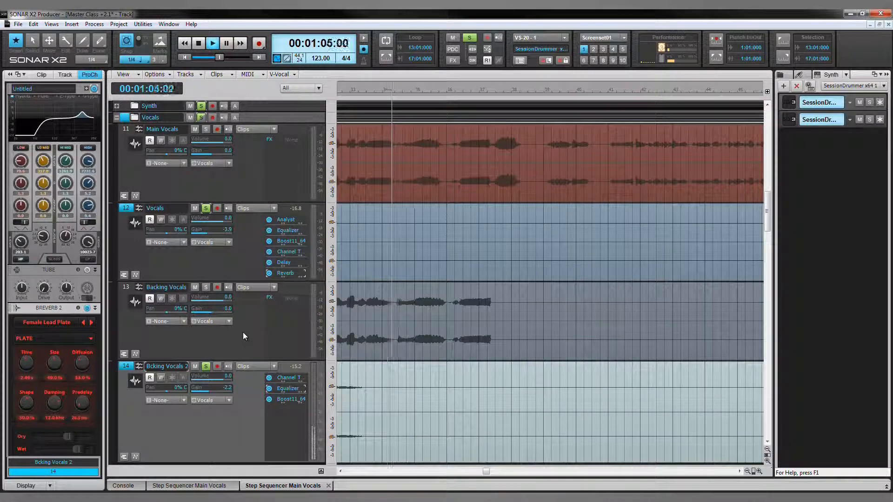
pyautogui.press('space')
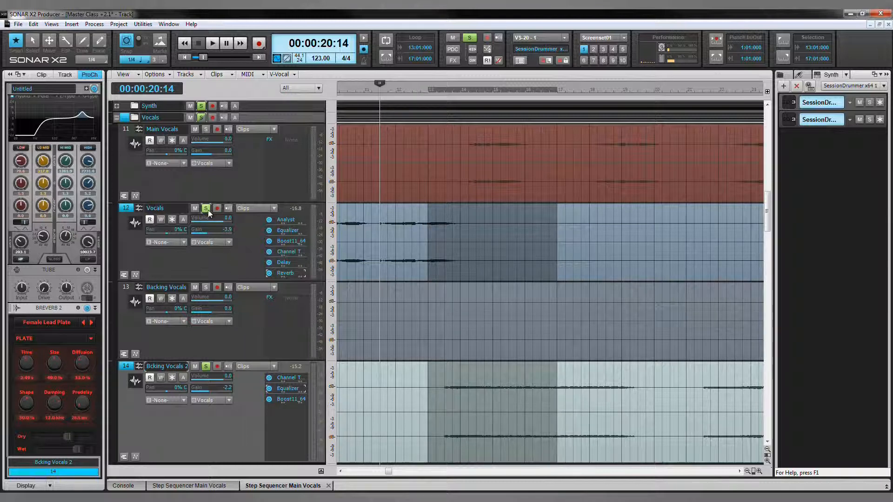
pyautogui.click(201, 107)
pyautogui.click(201, 117)
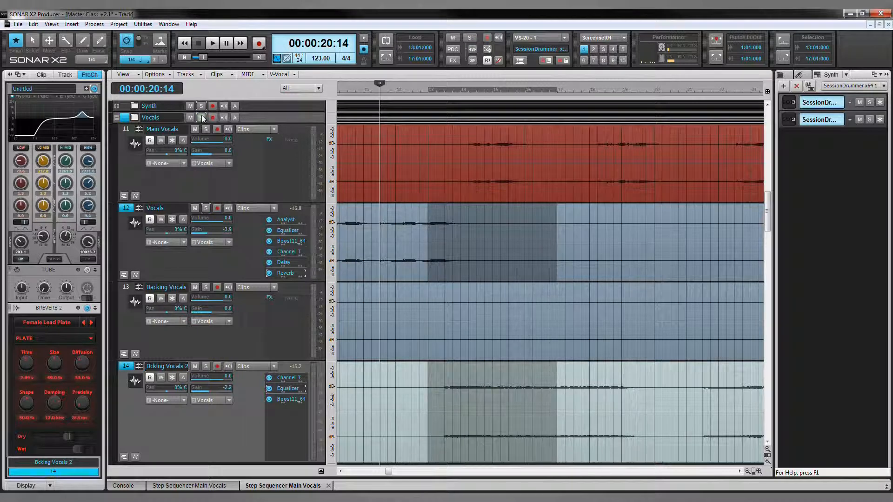
# Select the Main Vocals track and place the playhead at 00:01:18:01
pyautogui.click(208, 185)
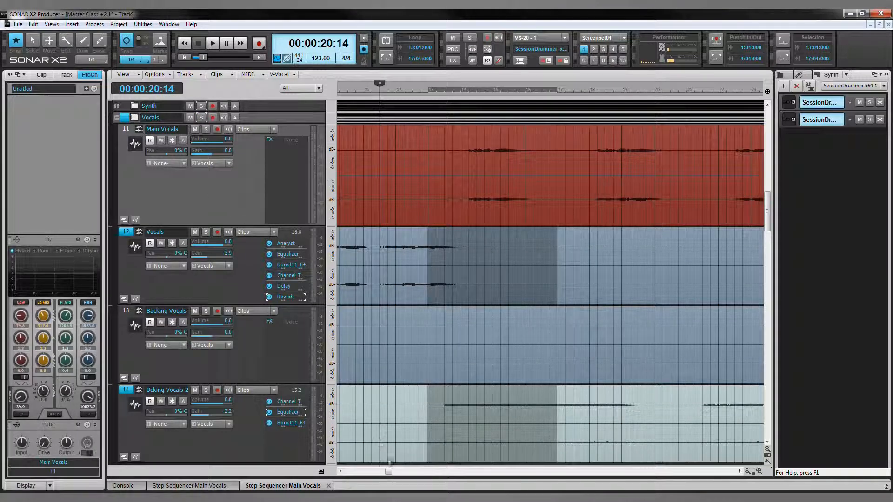
pyautogui.moveTo(389, 472); pyautogui.dragTo(437, 471)
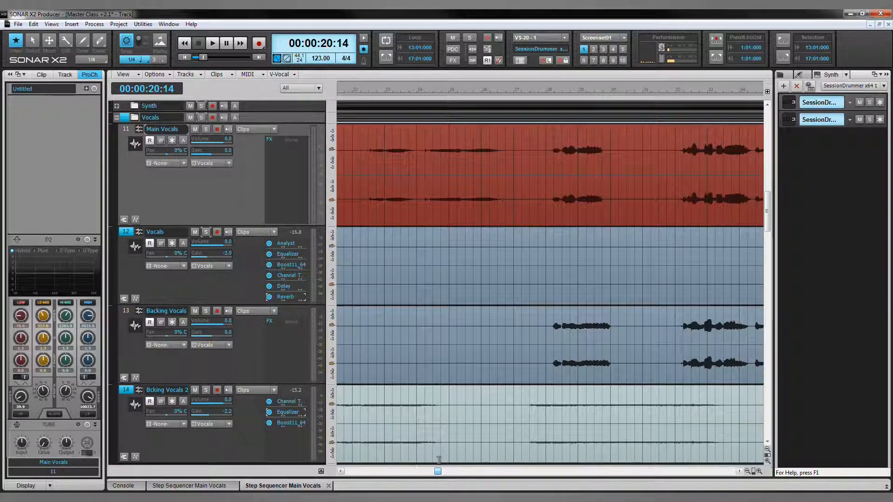
pyautogui.scroll(2, 225, 196)
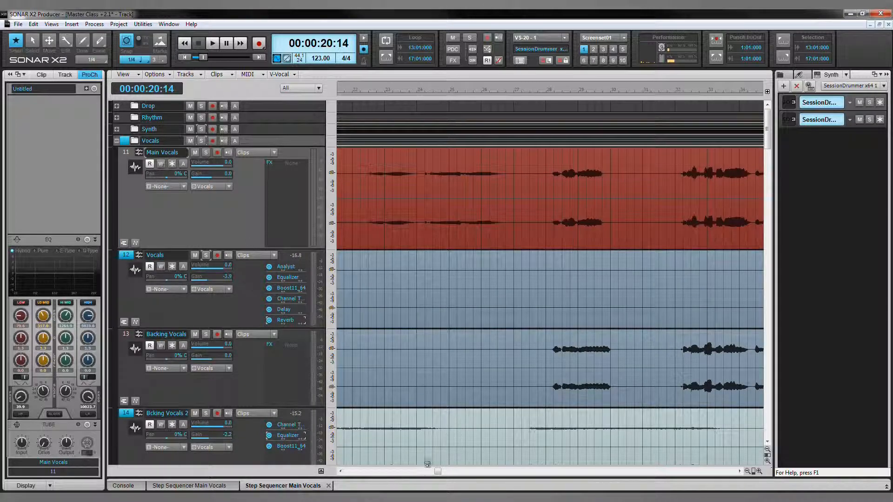
pyautogui.moveTo(440, 473); pyautogui.dragTo(512, 460)
pyautogui.click(431, 200)
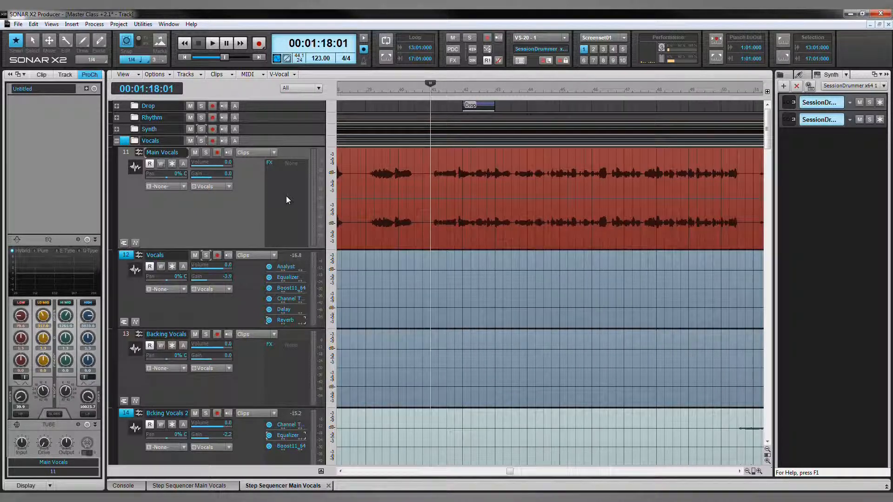
# Mute the Vocals folder while keeping Main Vocals unmuted, then play the passage and stop
pyautogui.click(191, 140)
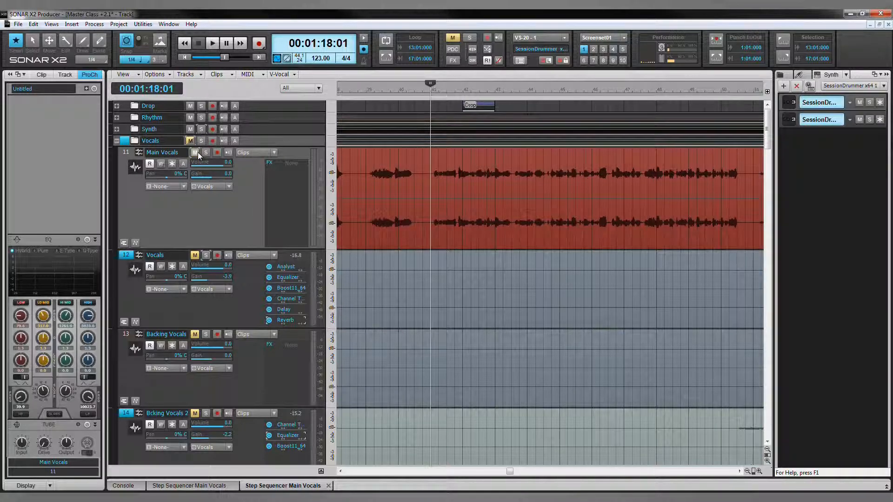
pyautogui.click(212, 43)
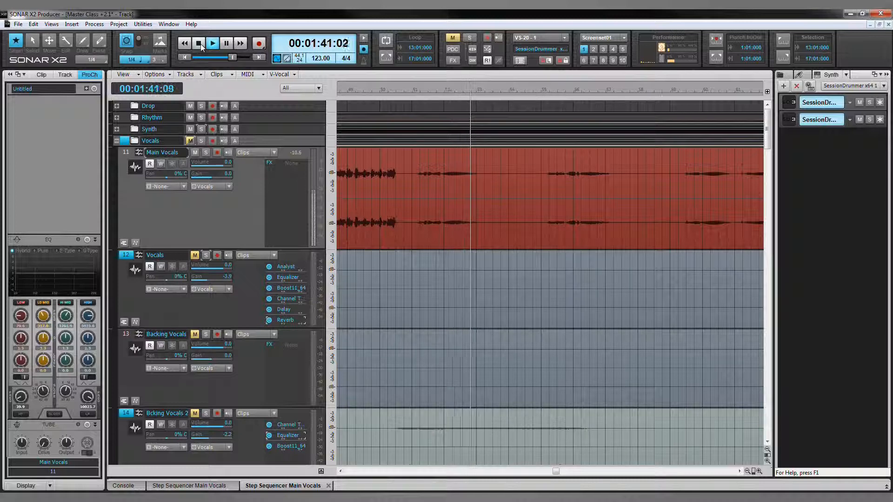
pyautogui.click(200, 44)
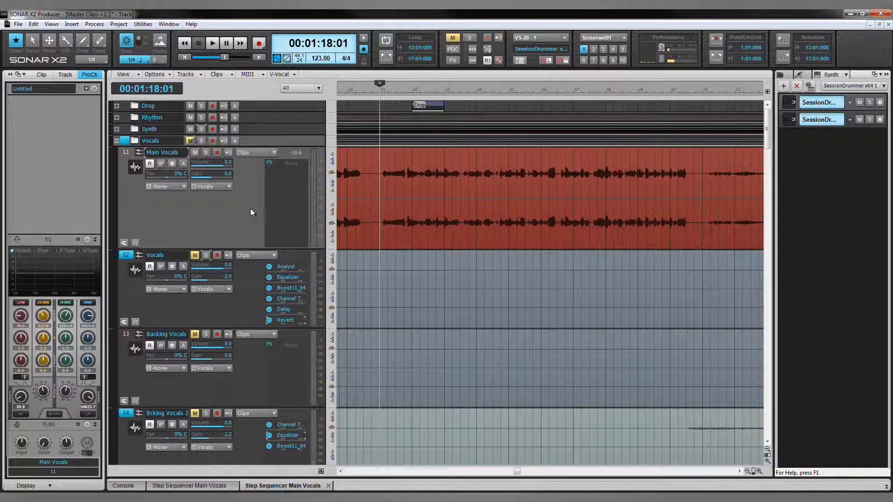
# Insert the Sonitus Equalizer and the Boost11_64 limiter in the Main Vocals effects bin
pyautogui.rightClick(289, 177)
pyautogui.moveTo(322, 287)
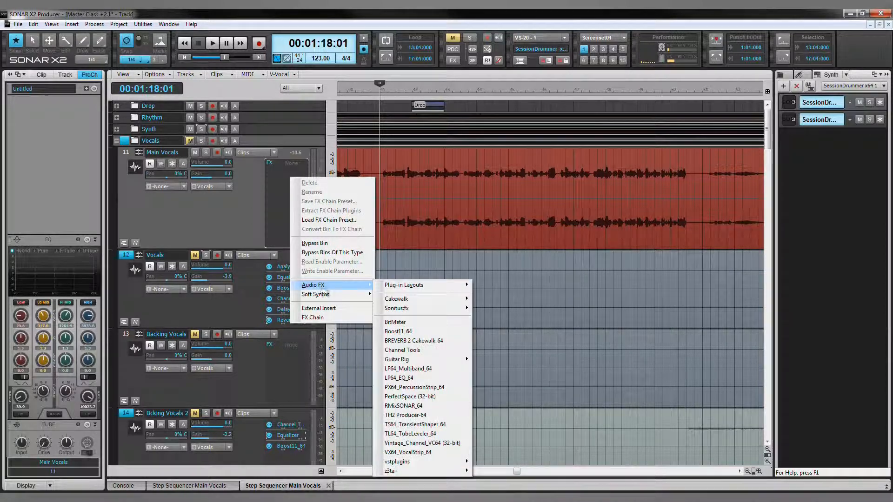
pyautogui.moveTo(411, 311)
pyautogui.click(493, 327)
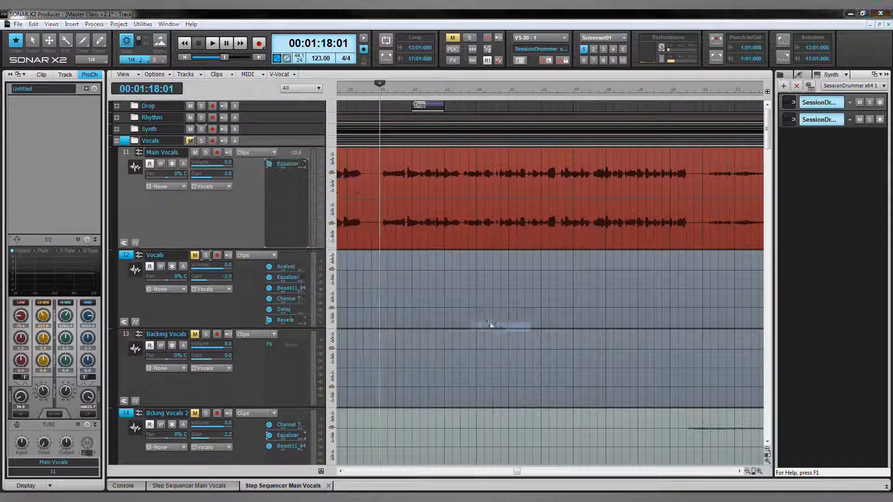
pyautogui.rightClick(288, 192)
pyautogui.moveTo(342, 298)
pyautogui.click(412, 345)
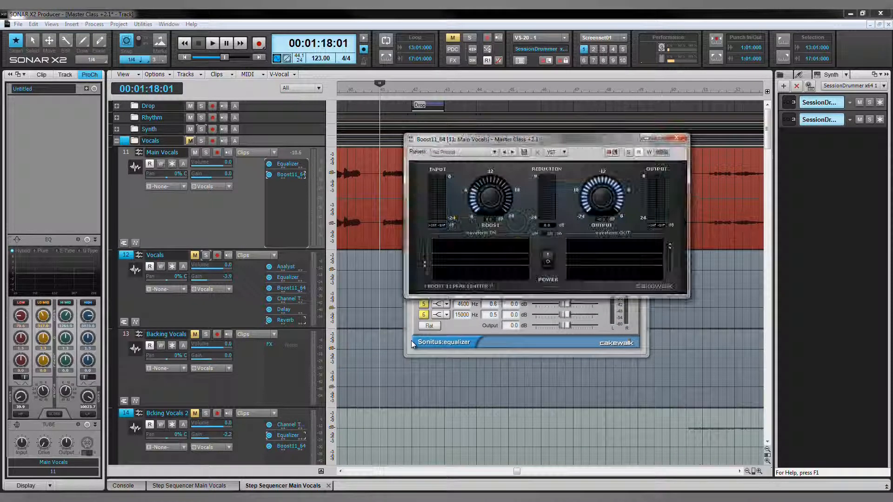
# Set the Main Vocals equalizer output to 7.0 dB and return to the Boost11_64 window
pyautogui.click(549, 346)
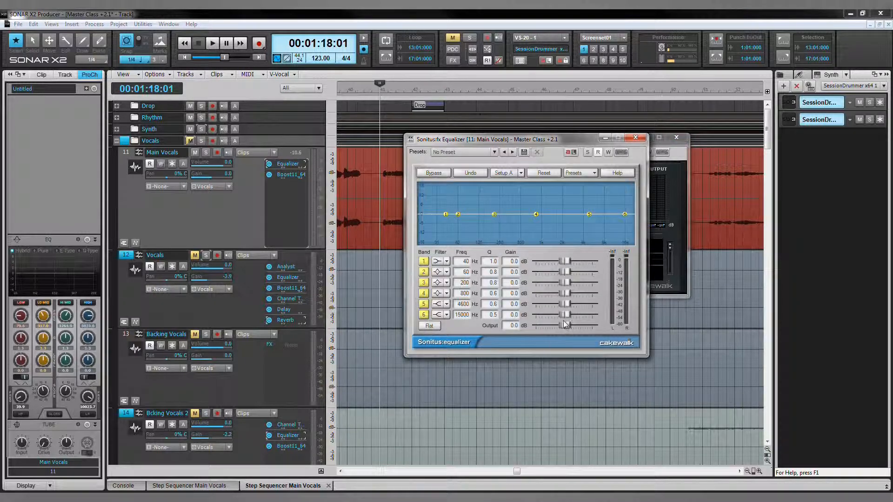
pyautogui.moveTo(565, 325); pyautogui.dragTo(579, 323)
pyautogui.click(659, 290)
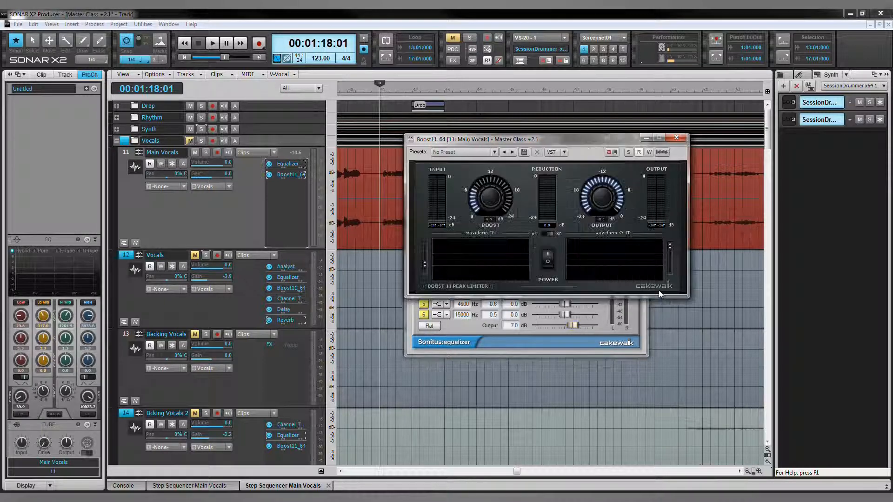
# During playback, set the Main Vocals limiter boost to 4.1 dB and output to about -7.1 dB, then close its window
pyautogui.press('space')
pyautogui.moveTo(584, 214)
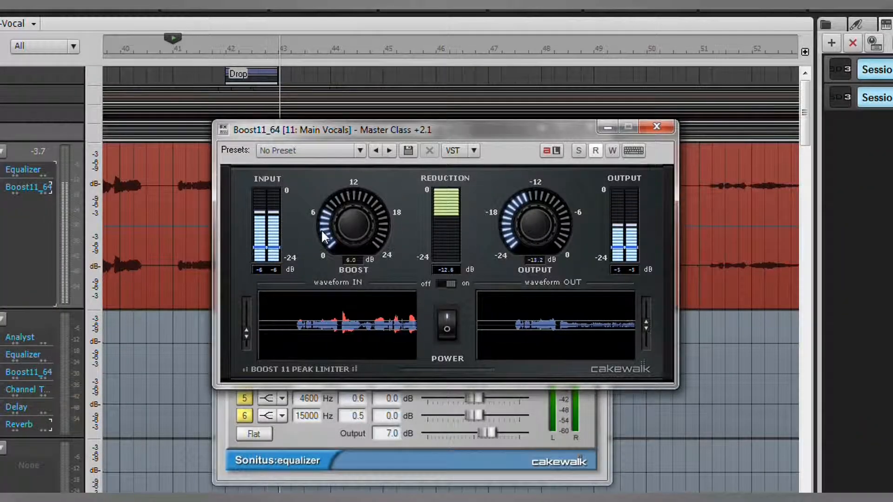
pyautogui.moveTo(326, 222); pyautogui.dragTo(324, 231)
pyautogui.moveTo(512, 236); pyautogui.dragTo(506, 218)
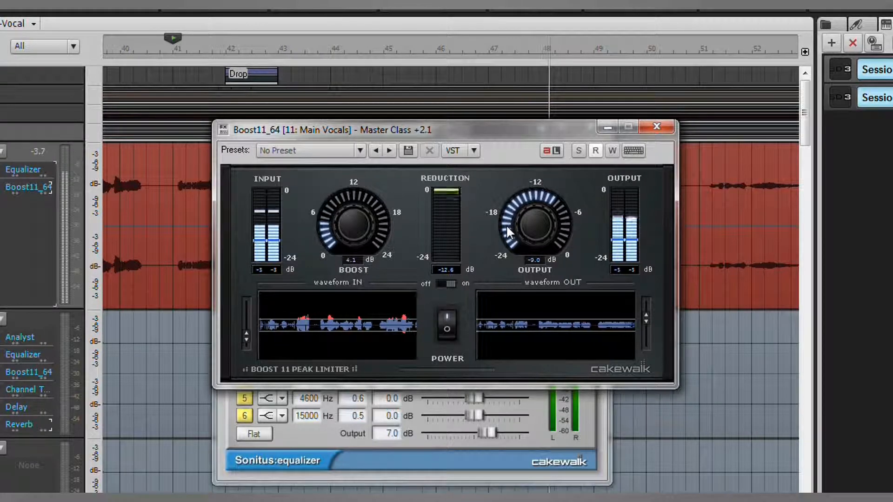
pyautogui.moveTo(507, 228)
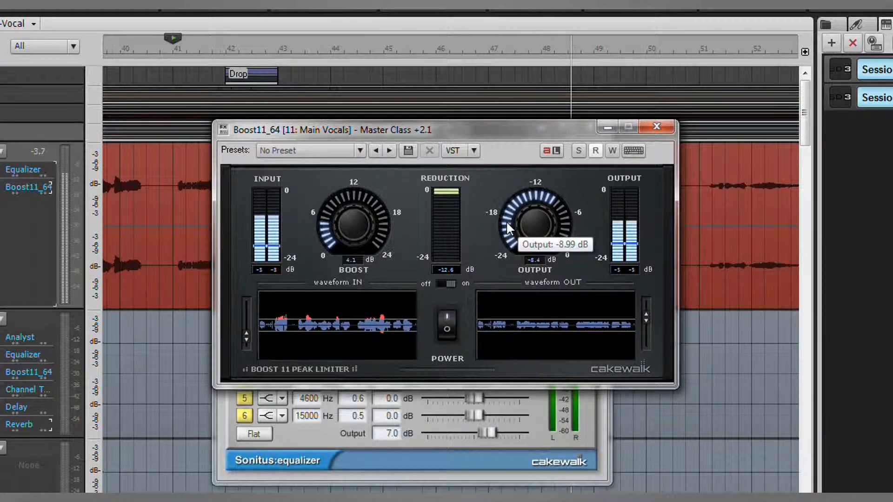
pyautogui.moveTo(507, 227); pyautogui.dragTo(509, 239)
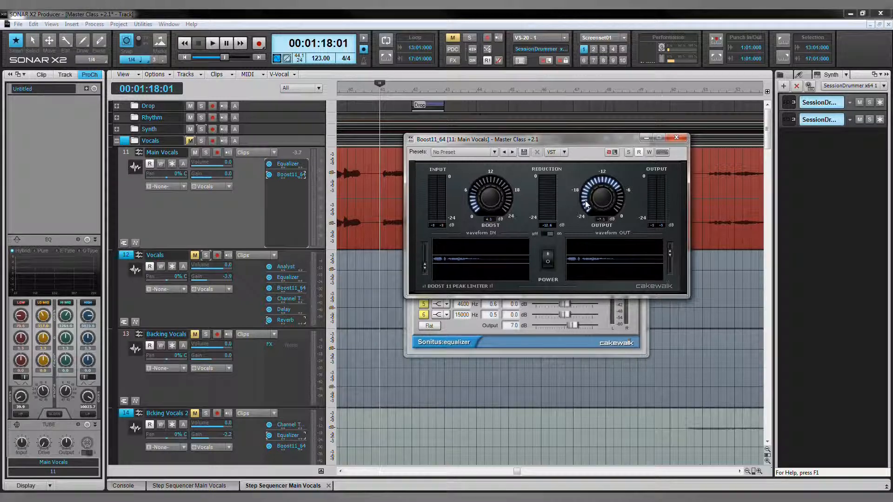
pyautogui.click(676, 137)
# Insert the Cakewalk Analyst plug-in in the Main Vocals effects bin after the limiter
pyautogui.rightClick(286, 185)
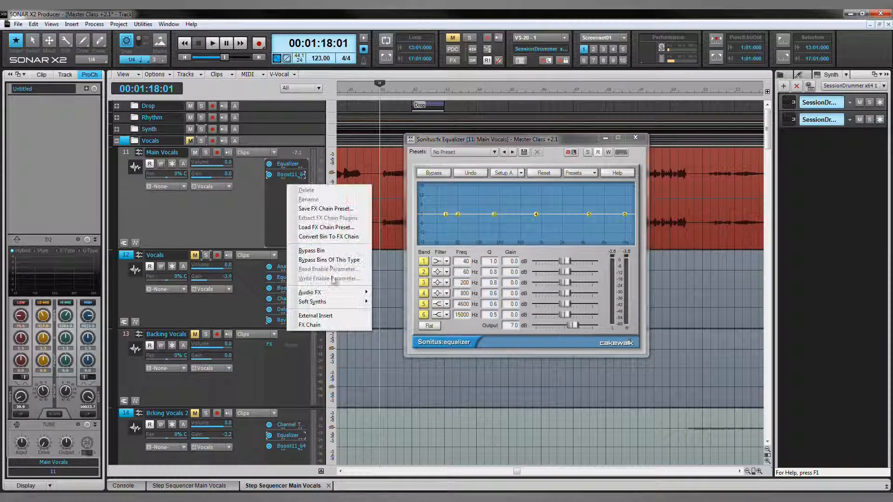
pyautogui.moveTo(334, 293)
pyautogui.moveTo(413, 307)
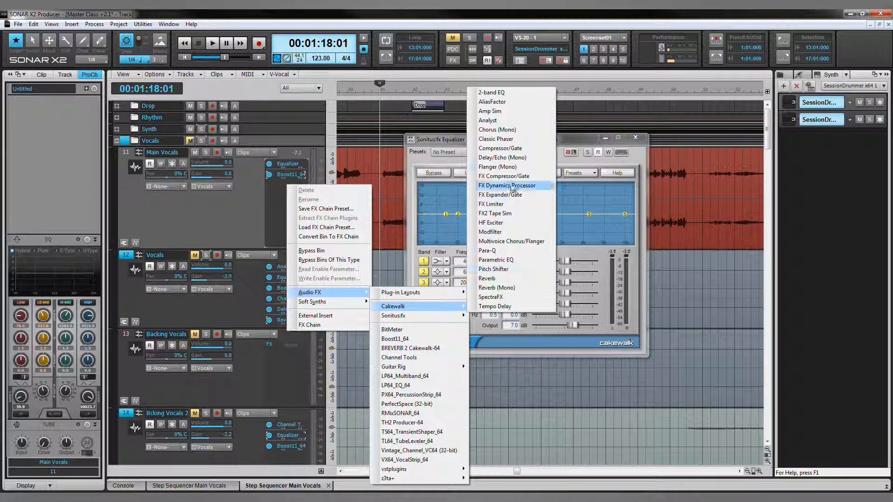
pyautogui.click(487, 119)
# Solo Main Vocals, play it to examine its spectrum in Analyst, pause, and close both plug-in windows
pyautogui.click(206, 153)
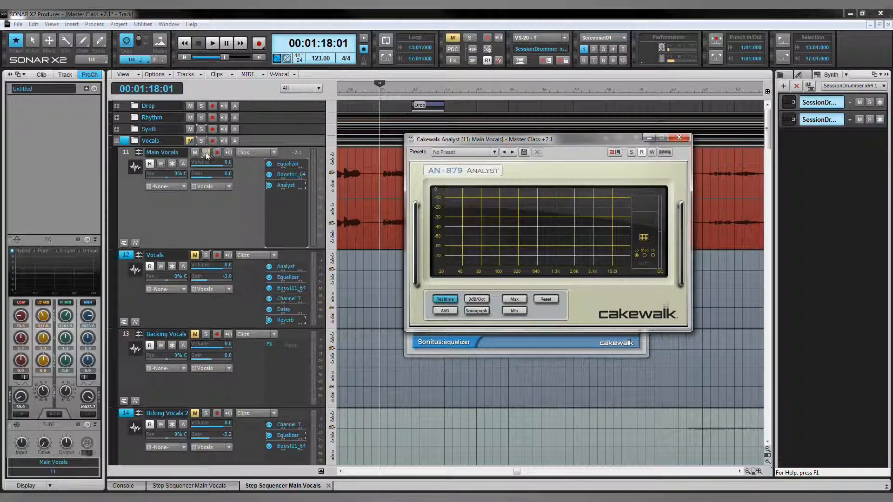
pyautogui.press('space')
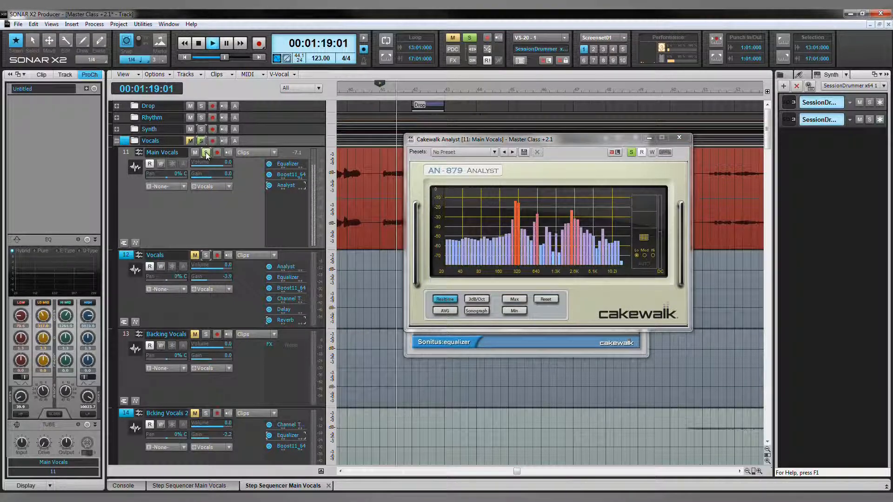
pyautogui.click(228, 44)
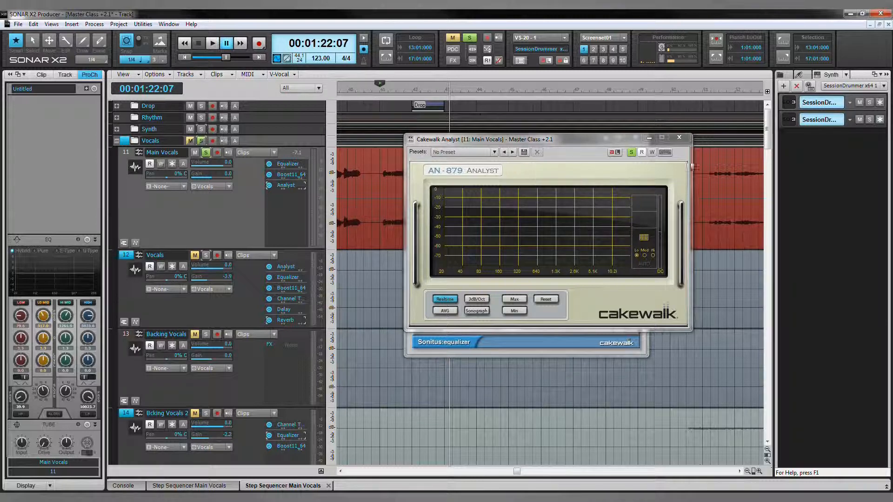
pyautogui.click(680, 138)
pyautogui.click(635, 137)
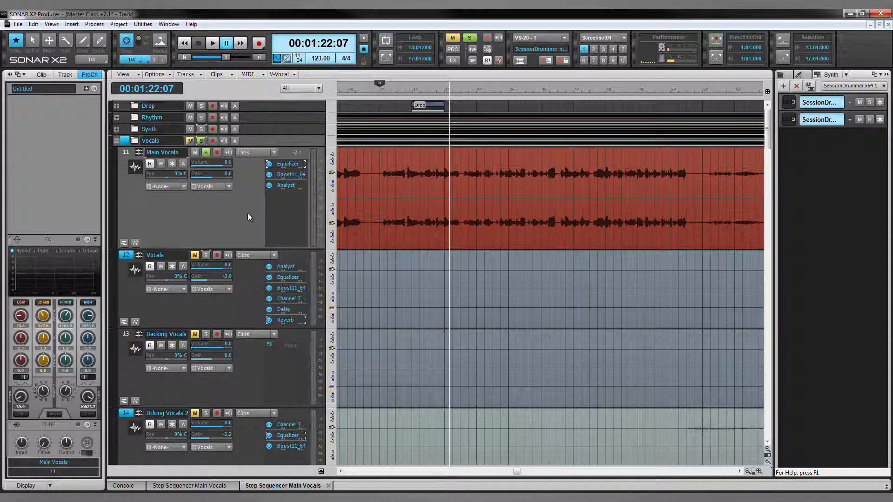
# Enable the ProChannel EQ on Main Vocals and high-pass it at 208.1 Hz with a steeper slope
pyautogui.click(88, 240)
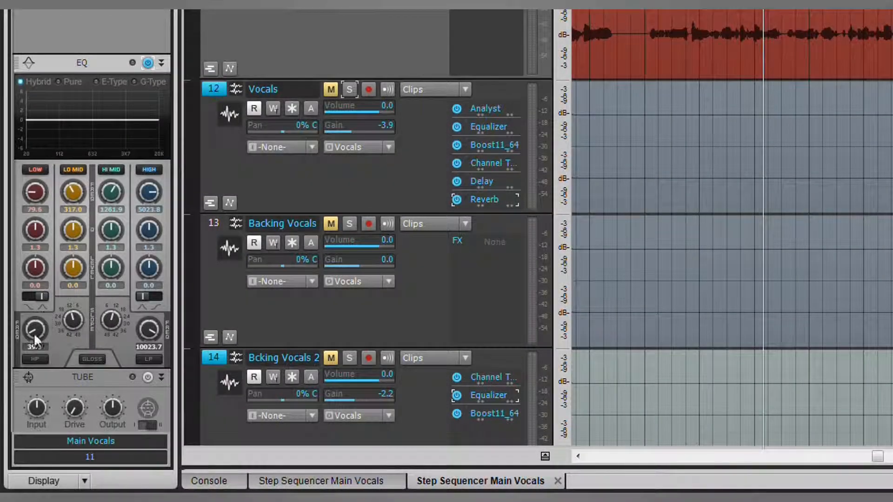
pyautogui.click(22, 413)
pyautogui.scroll(10, 39, 333)
pyautogui.scroll(3, 39, 333)
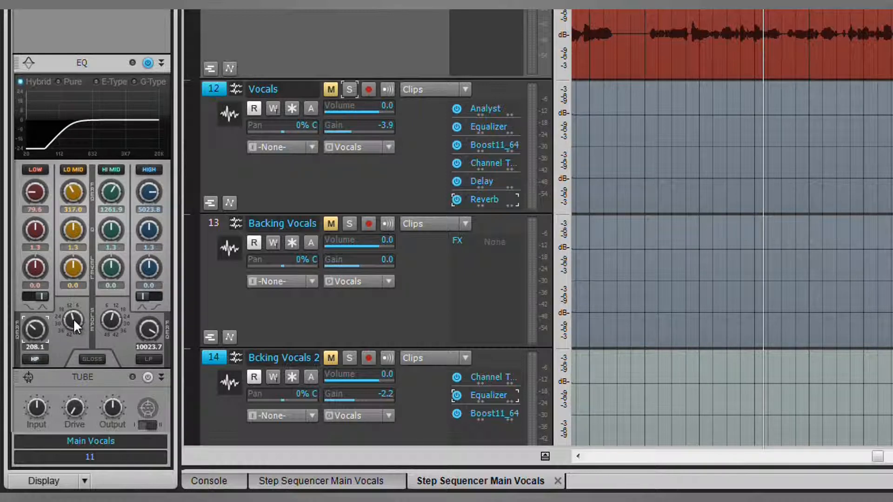
pyautogui.scroll(2, 73, 319)
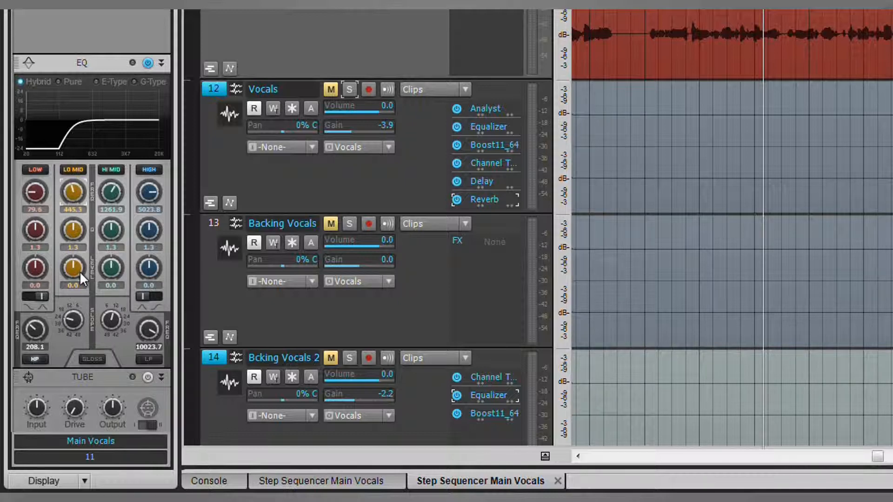
# Set the EQ's low-mid band to 479.0 Hz with a Q of 1.1 and a level of -8.4 dB
pyautogui.moveTo(73, 266); pyautogui.dragTo(72, 265)
pyautogui.moveTo(73, 230); pyautogui.dragTo(74, 230)
pyautogui.moveTo(72, 192); pyautogui.dragTo(72, 191)
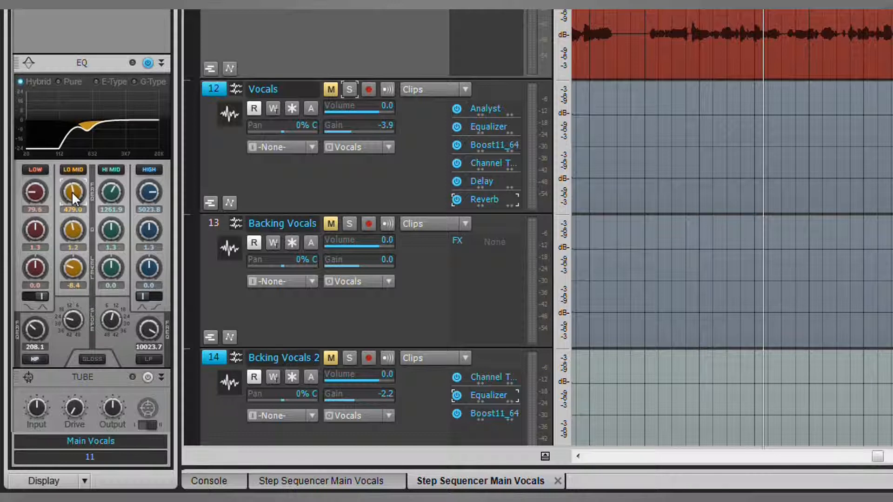
pyautogui.moveTo(79, 269)
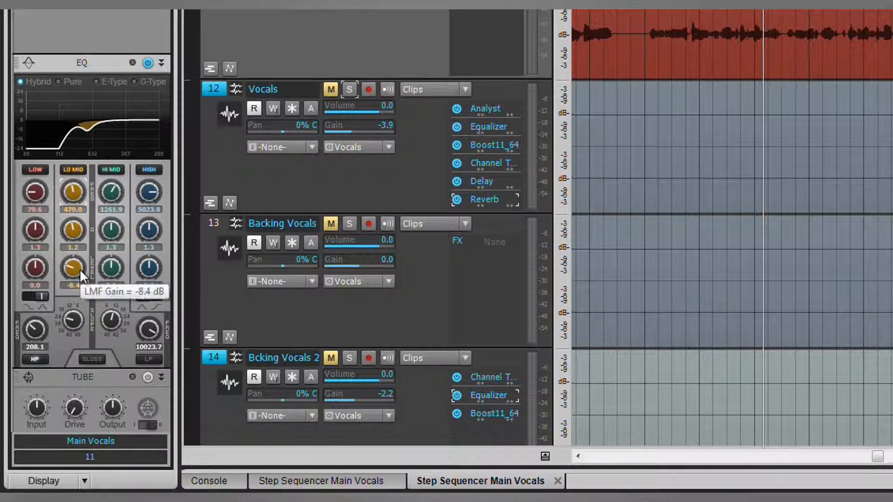
pyautogui.moveTo(77, 230); pyautogui.dragTo(76, 230)
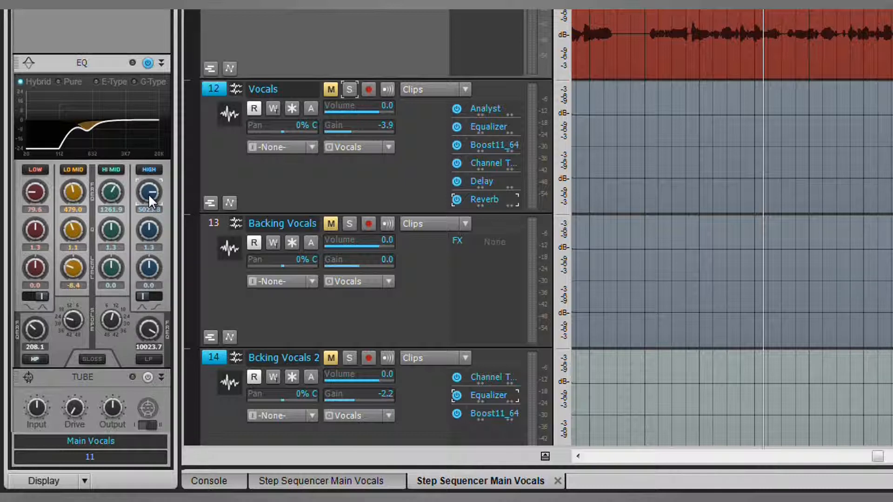
# Adjust the EQ's high-band frequency and Q, boost its level to 14.0 dB, and stop the playback
pyautogui.moveTo(149, 195); pyautogui.dragTo(150, 195)
pyautogui.moveTo(152, 230); pyautogui.dragTo(153, 230)
pyautogui.moveTo(155, 273); pyautogui.dragTo(154, 270)
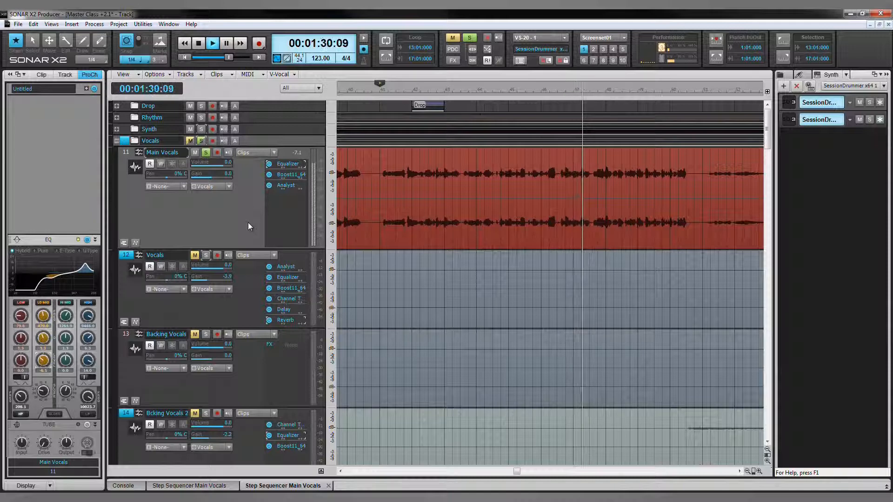
pyautogui.press('space')
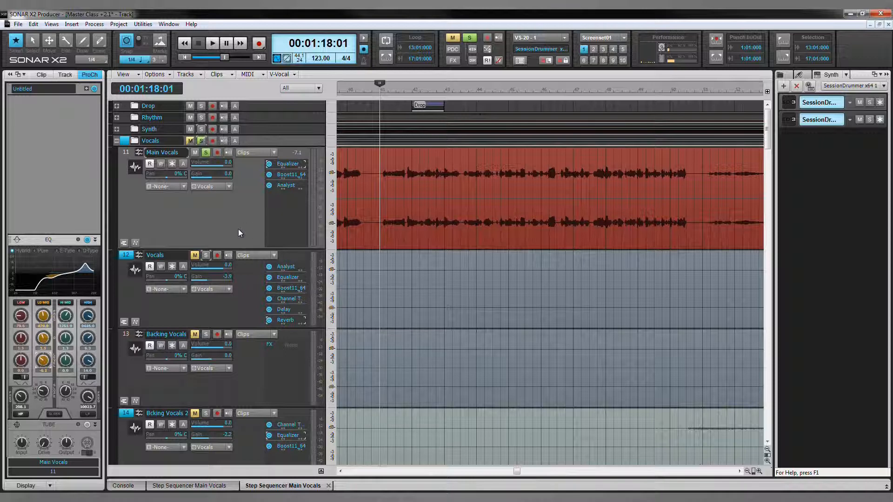
# Insert a PC2A Leveler module in the Main Vocals ProChannel and move it above the EQ
pyautogui.rightClick(74, 161)
pyautogui.moveTo(102, 170)
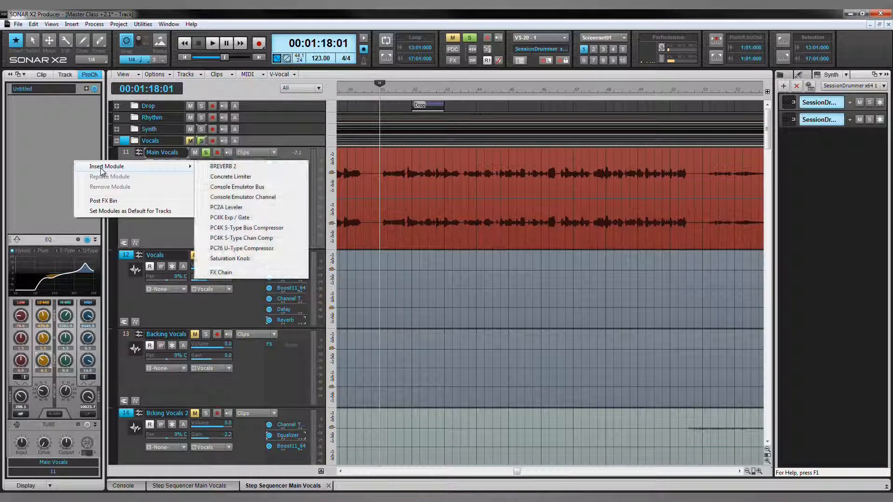
pyautogui.click(231, 208)
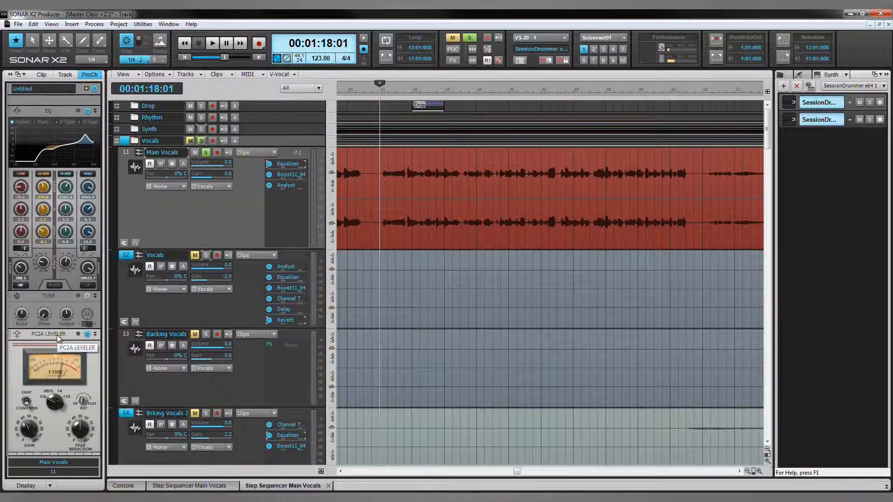
pyautogui.moveTo(57, 335); pyautogui.dragTo(49, 112)
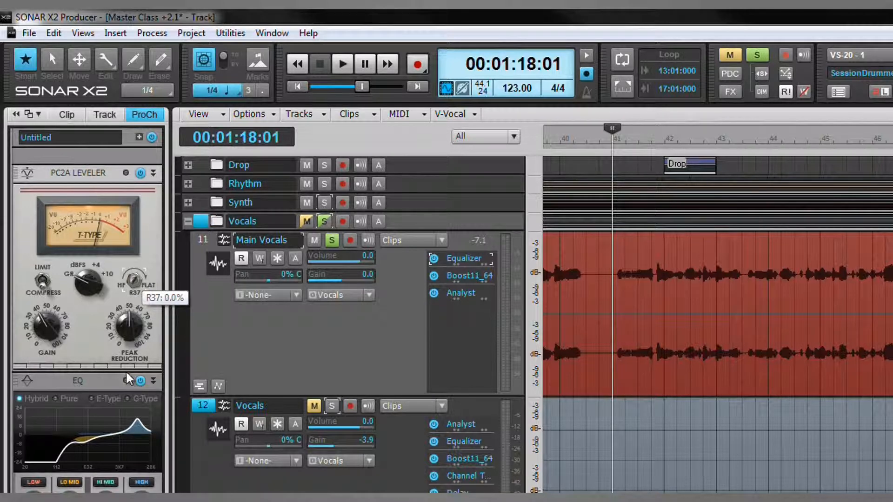
# Lower the PC2A Leveler's gain slightly and raise its peak reduction
pyautogui.moveTo(43, 345)
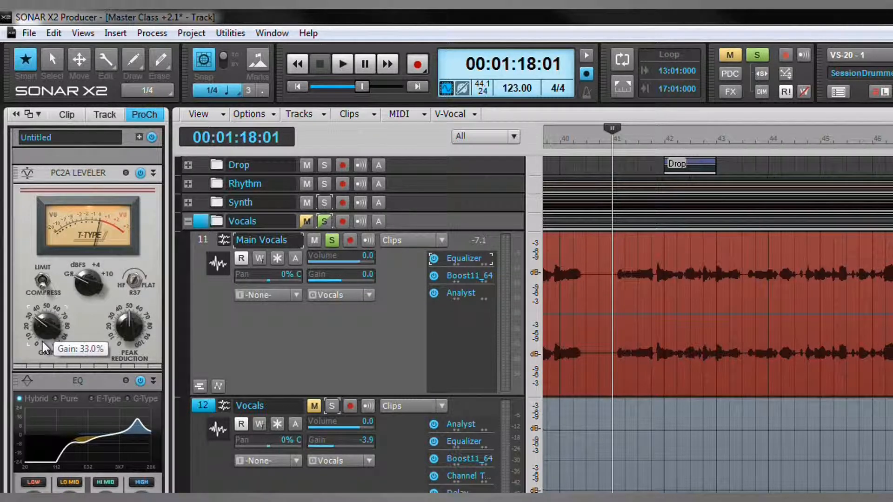
pyautogui.moveTo(44, 346); pyautogui.dragTo(45, 352)
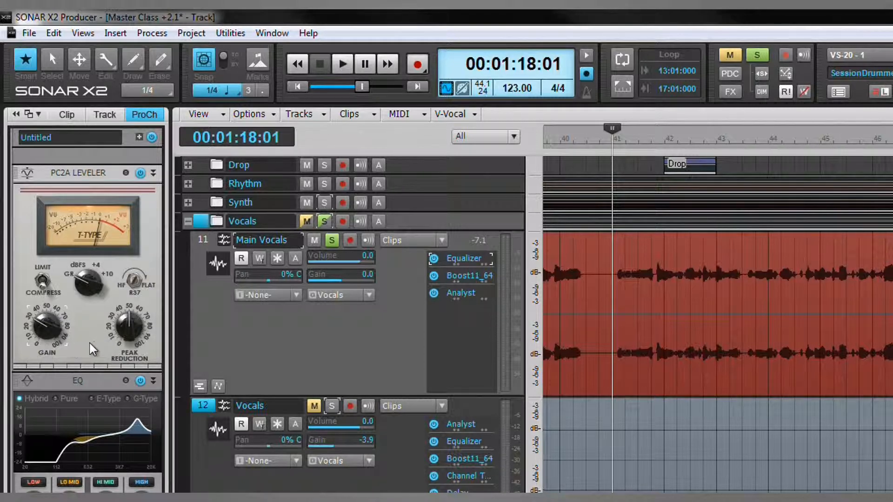
pyautogui.moveTo(126, 333)
pyautogui.moveTo(126, 335); pyautogui.dragTo(130, 309)
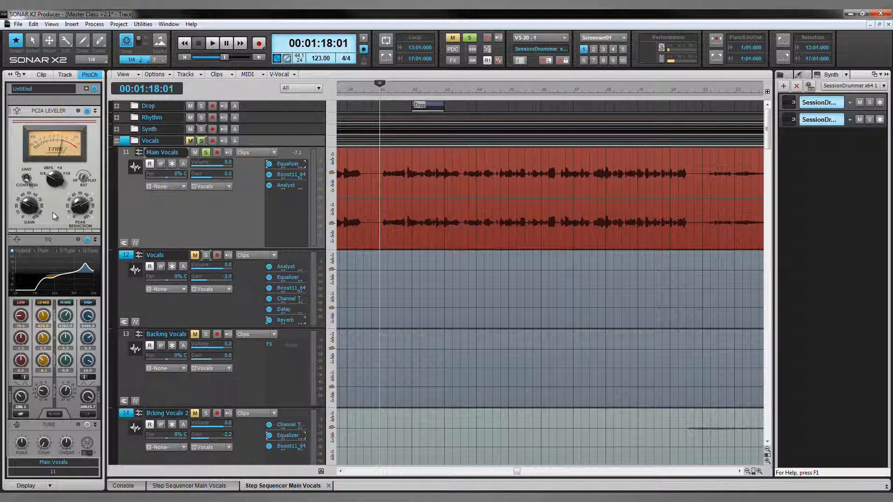
# Insert the Sonitus Reverb plug-in in the Main Vocals effects bin and adjust its reverb level
pyautogui.rightClick(306, 214)
pyautogui.moveTo(346, 322)
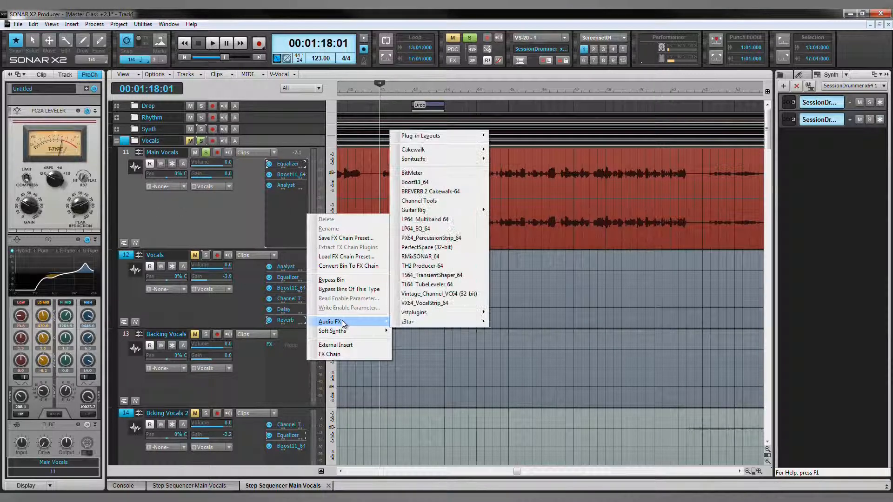
pyautogui.moveTo(437, 159)
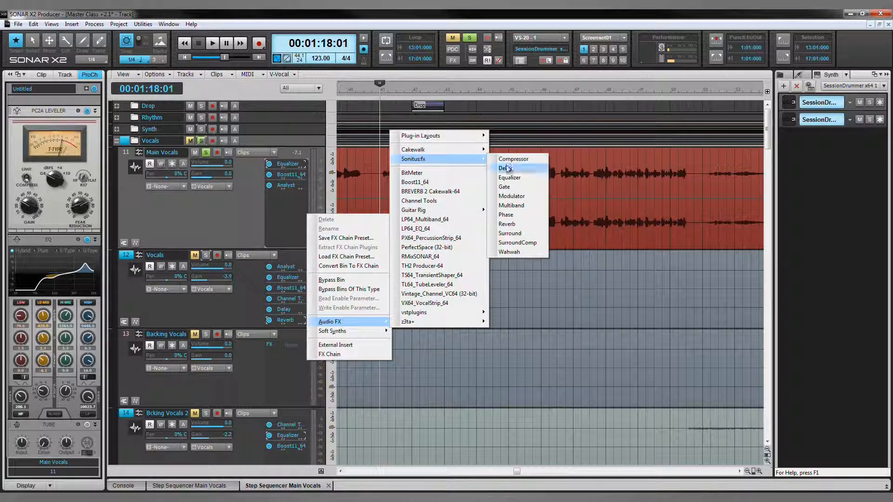
pyautogui.click(513, 225)
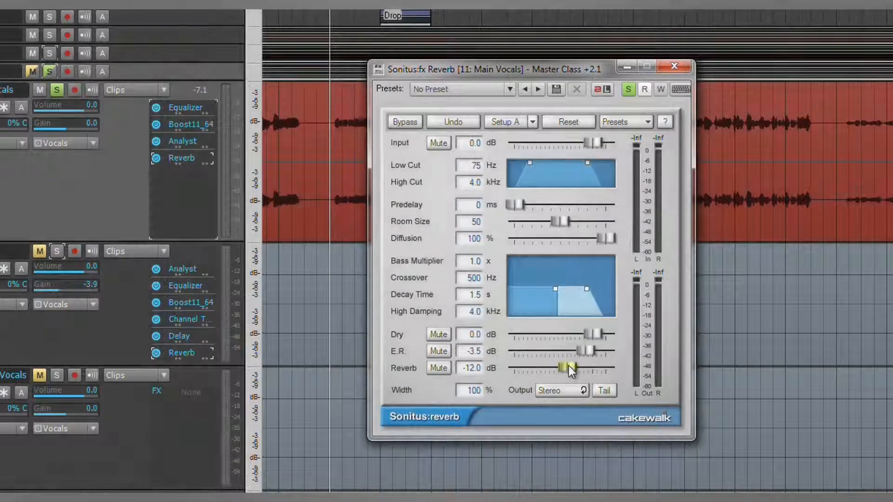
pyautogui.moveTo(531, 328); pyautogui.dragTo(535, 327)
pyautogui.moveTo(573, 364); pyautogui.dragTo(583, 363)
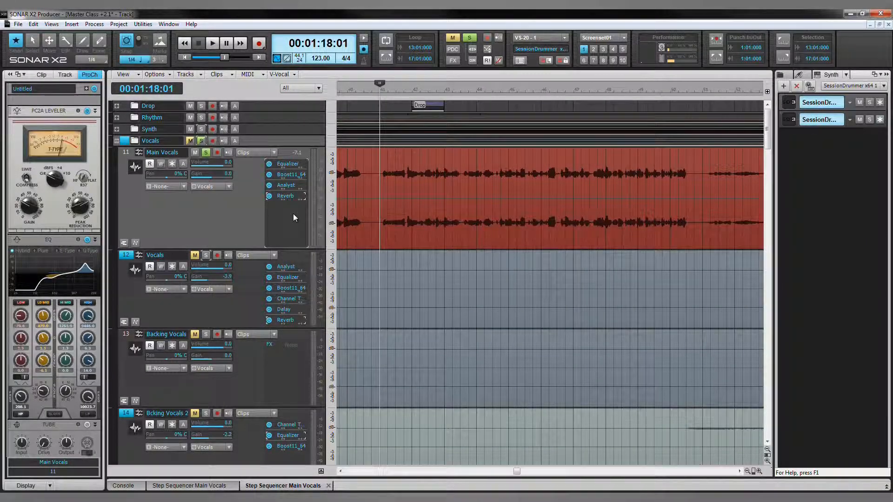
# Insert the Sonitus Delay plug-in in the Main Vocals effects bin after the reverb
pyautogui.rightClick(291, 215)
pyautogui.moveTo(327, 326)
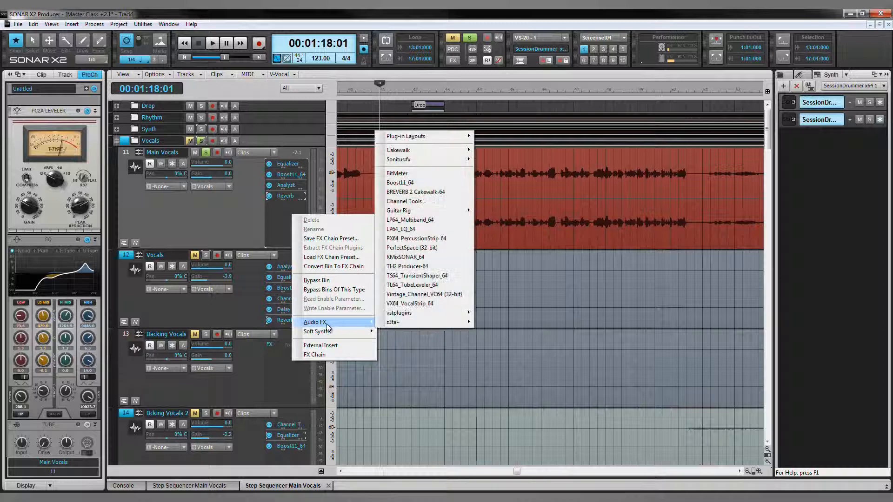
pyautogui.moveTo(436, 160)
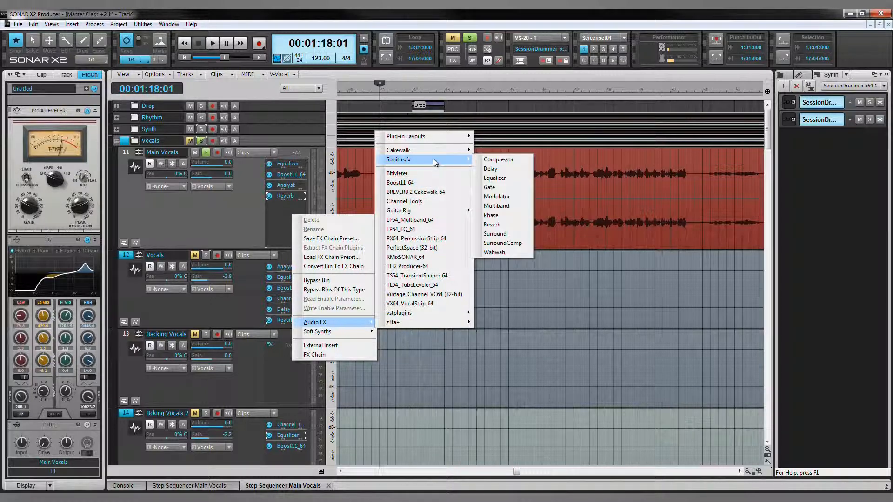
pyautogui.click(510, 168)
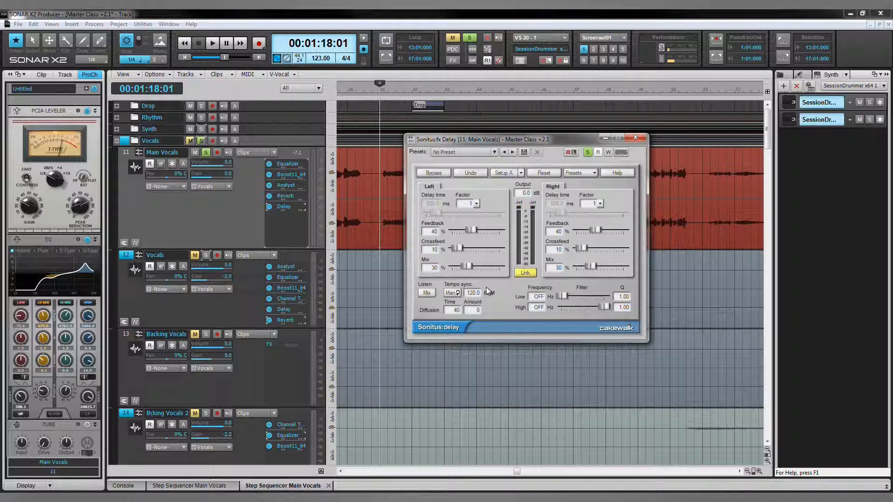
# Set the delay's tempo sync to 61.5 BPM and feedback to 20%, and lower its mix
pyautogui.doubleClick(477, 293)
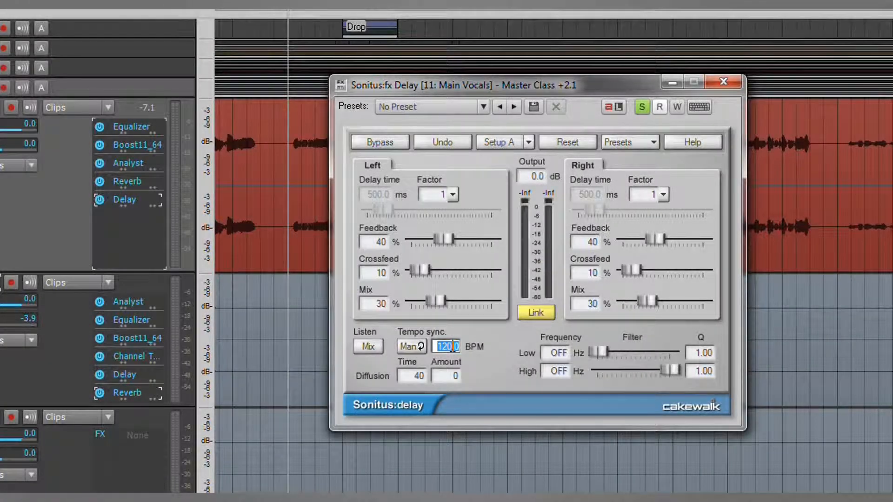
pyautogui.write('61.5')
pyautogui.press('Return')
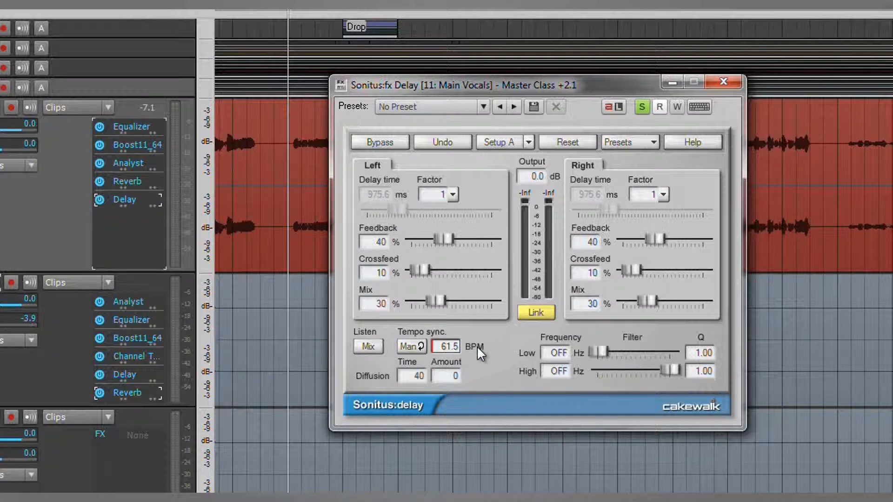
pyautogui.moveTo(442, 238); pyautogui.dragTo(426, 264)
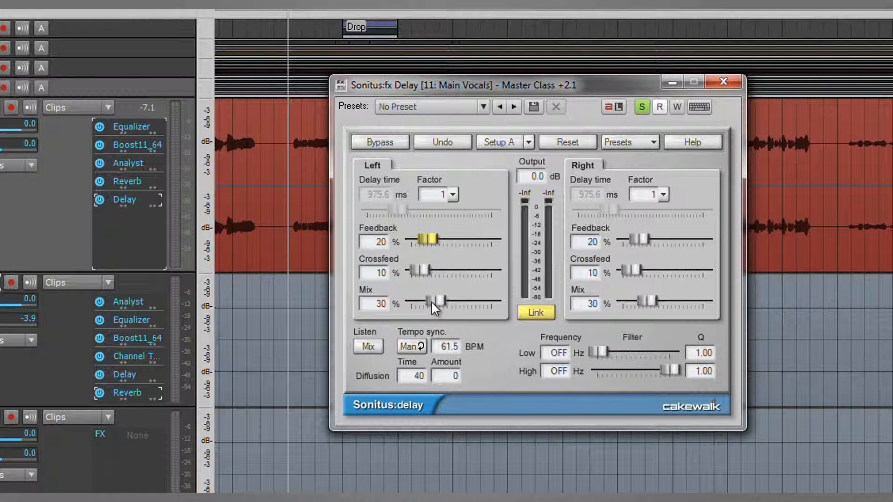
pyautogui.moveTo(433, 300); pyautogui.dragTo(422, 315)
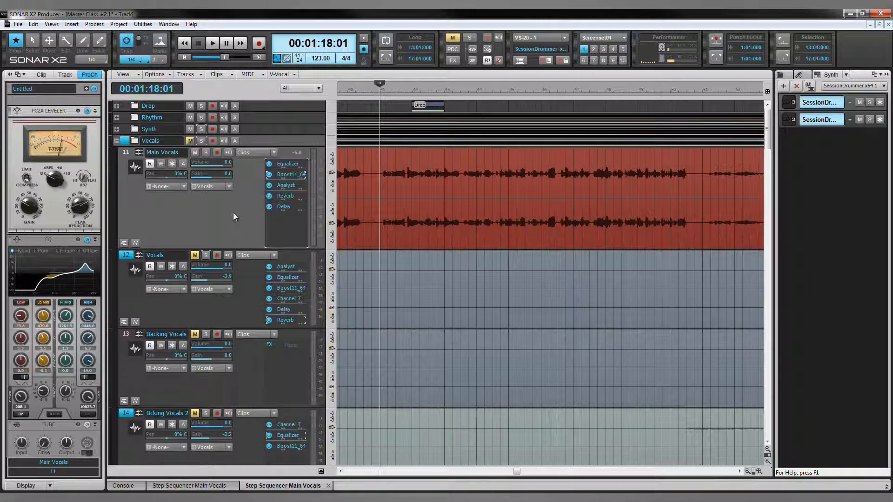
# Insert a PC4K S-Type Bus Compressor in the Main Vocals ProChannel and move it above the PC2A Leveler
pyautogui.rightClick(79, 105)
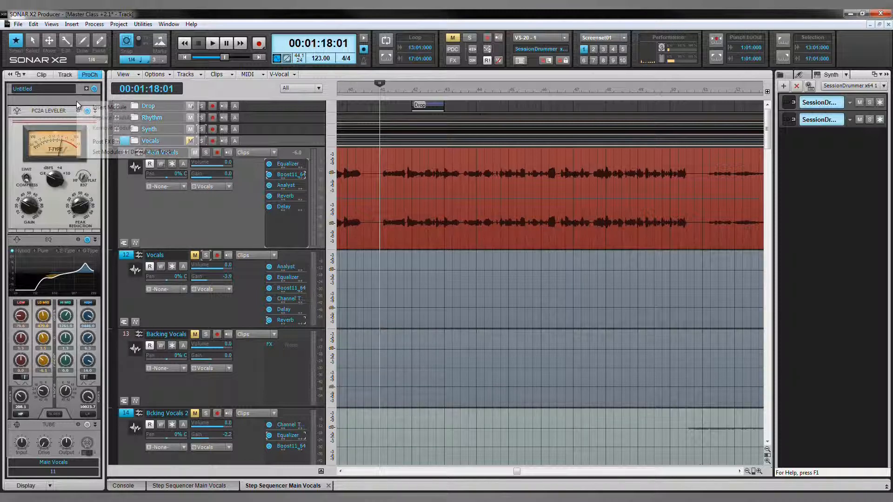
pyautogui.moveTo(120, 108)
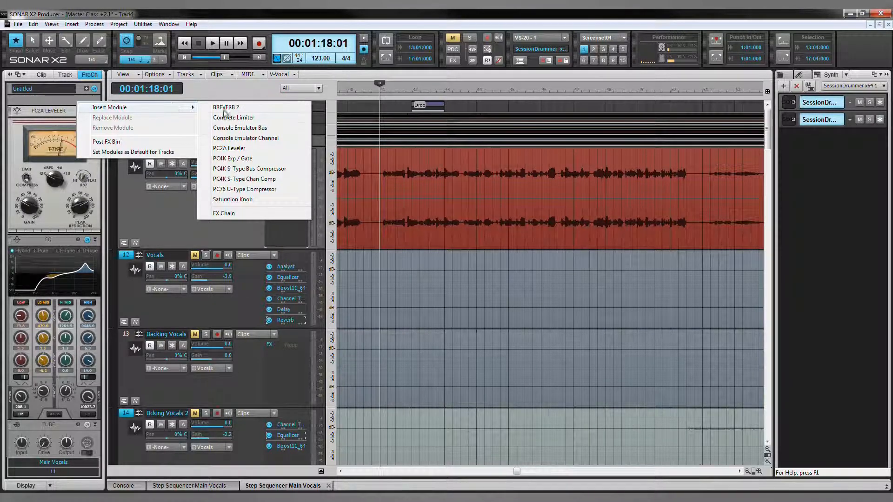
pyautogui.click(244, 168)
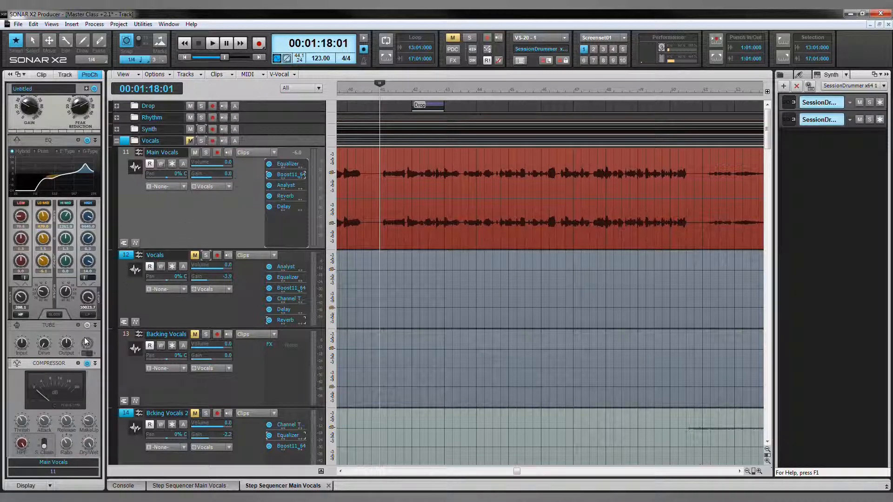
pyautogui.moveTo(55, 365); pyautogui.dragTo(86, 90)
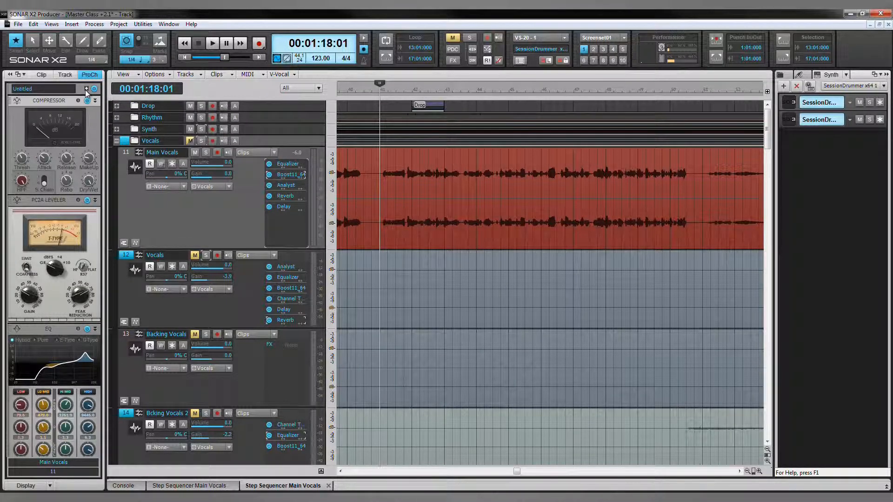
# Set the compressor's threshold to -34.9 dB, attack to 0.7 ms and release to 0.5 s, adjust its makeup gain, and start playback
pyautogui.moveTo(21, 159)
pyautogui.moveTo(36, 259); pyautogui.dragTo(36, 259)
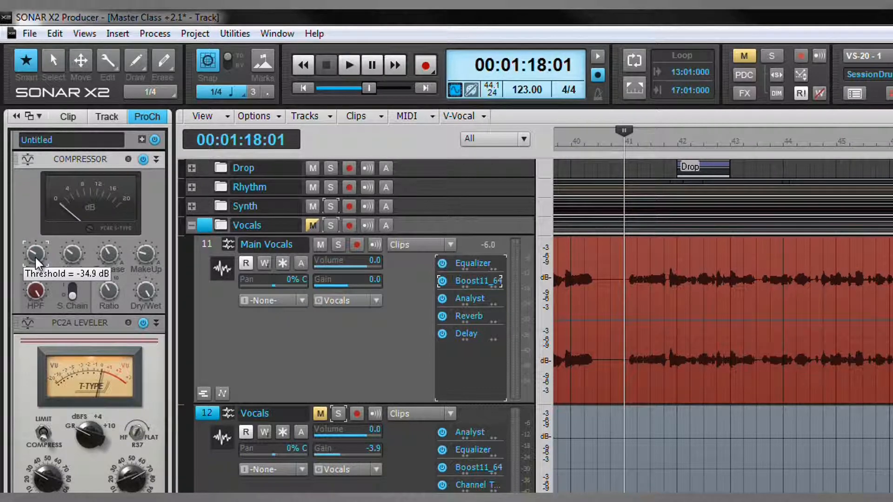
pyautogui.moveTo(69, 261); pyautogui.dragTo(69, 260)
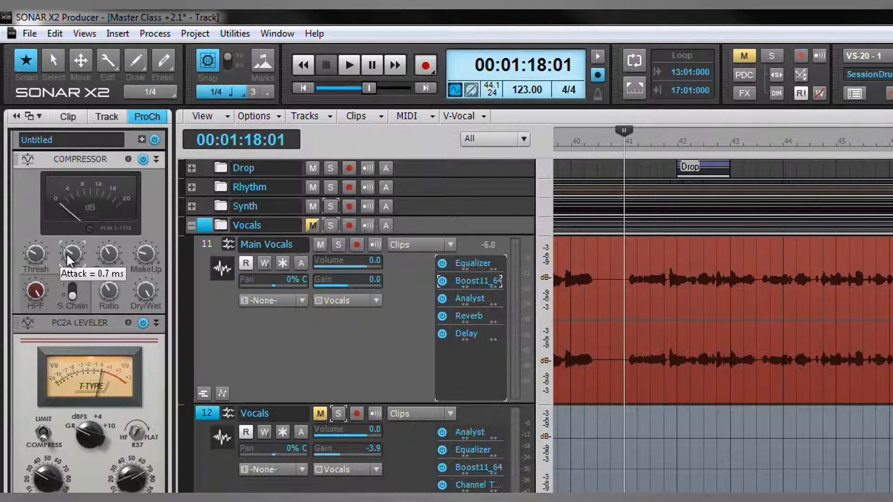
pyautogui.click(106, 256)
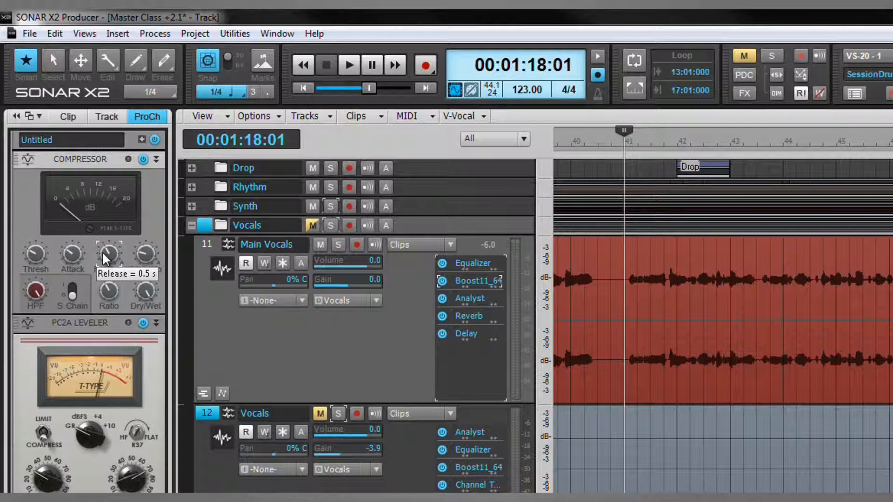
pyautogui.click(147, 263)
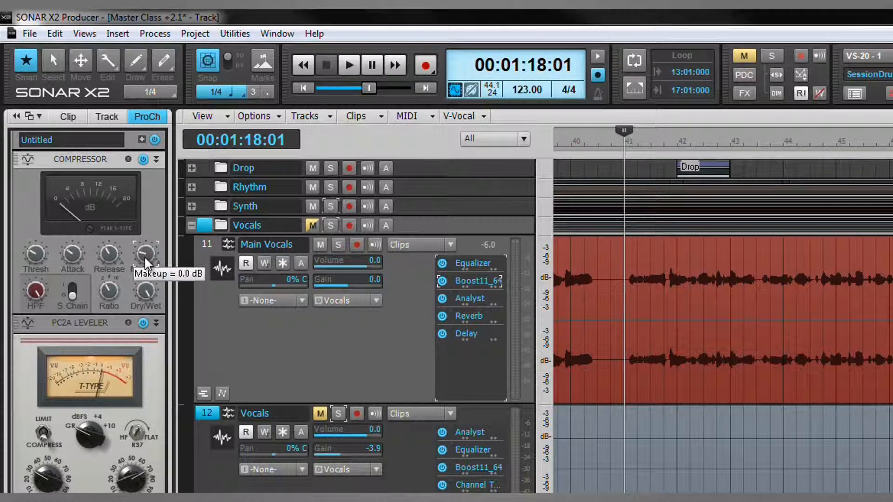
pyautogui.moveTo(144, 259); pyautogui.dragTo(145, 261)
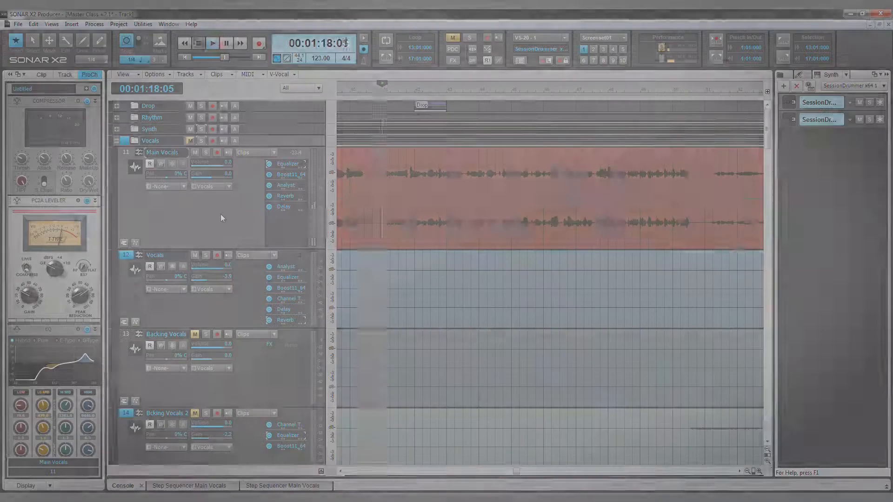
pyautogui.press('space')
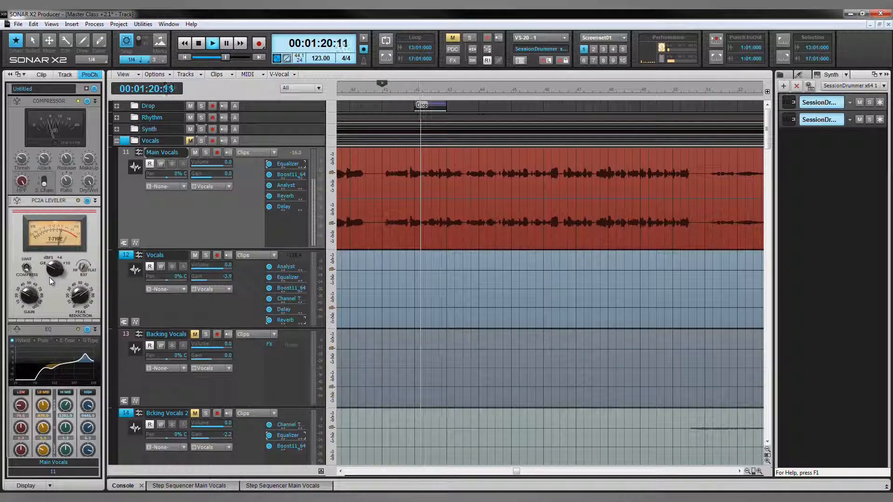
# Set the Main Vocals leveler's gain to 48.5%, fine-tune the compressor's threshold and makeup gain during playback, and stop playback
pyautogui.moveTo(29, 299)
pyautogui.mouseDown()
pyautogui.moveTo(27, 288)
pyautogui.moveTo(31, 302)
pyautogui.mouseUp()
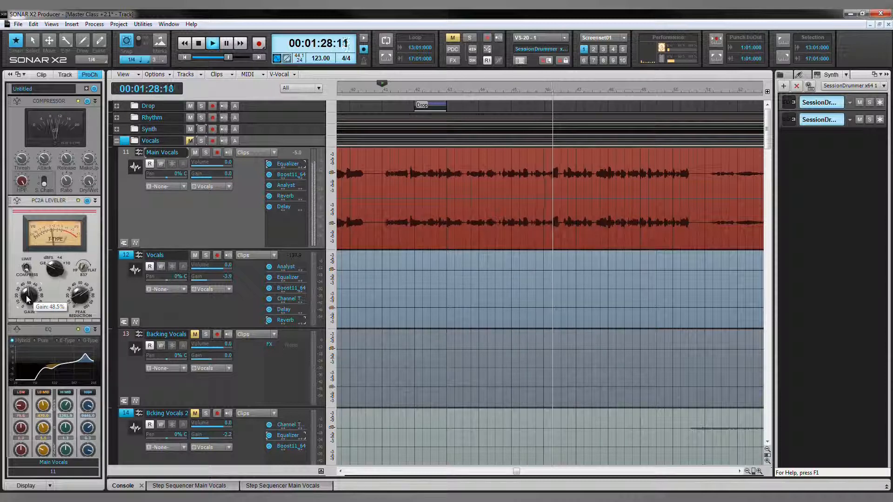
pyautogui.moveTo(20, 159)
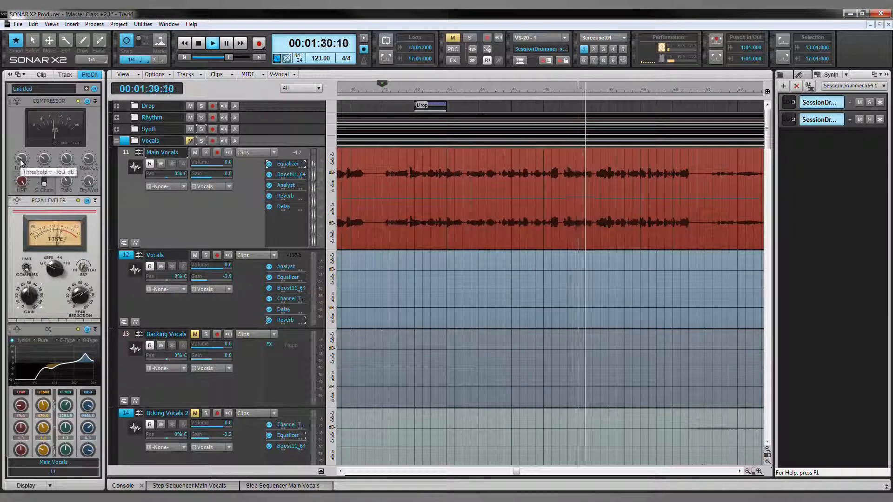
pyautogui.scroll(2, 21, 159)
pyautogui.scroll(4, 21, 159)
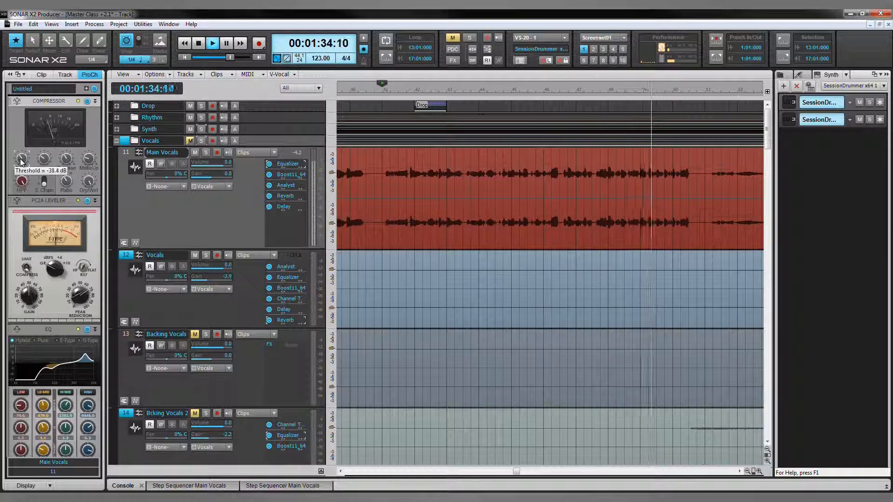
pyautogui.moveTo(90, 165)
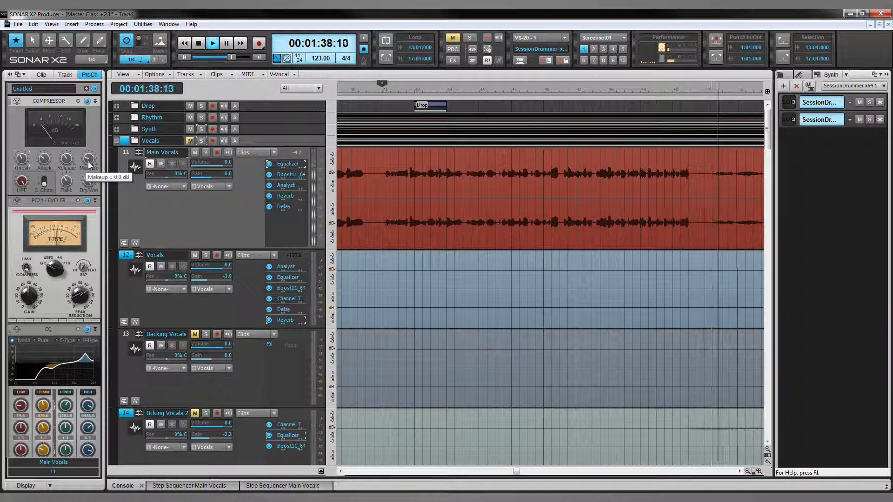
pyautogui.scroll(1, 89, 164)
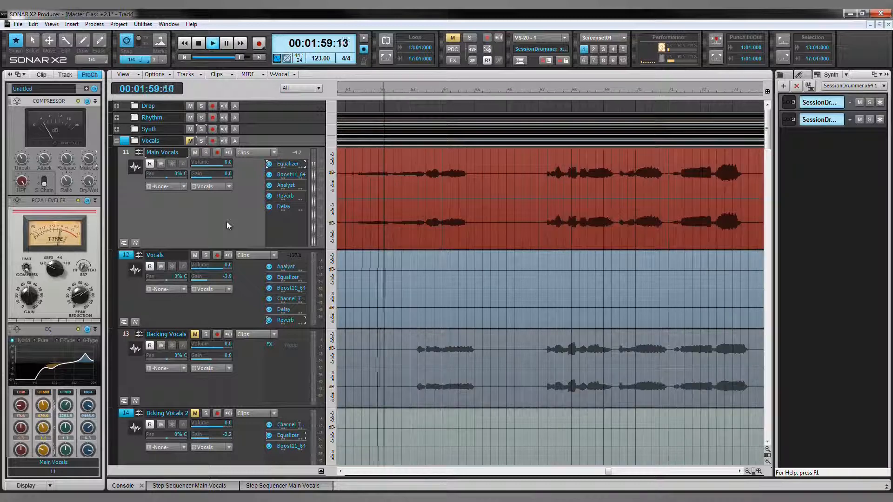
pyautogui.press('space')
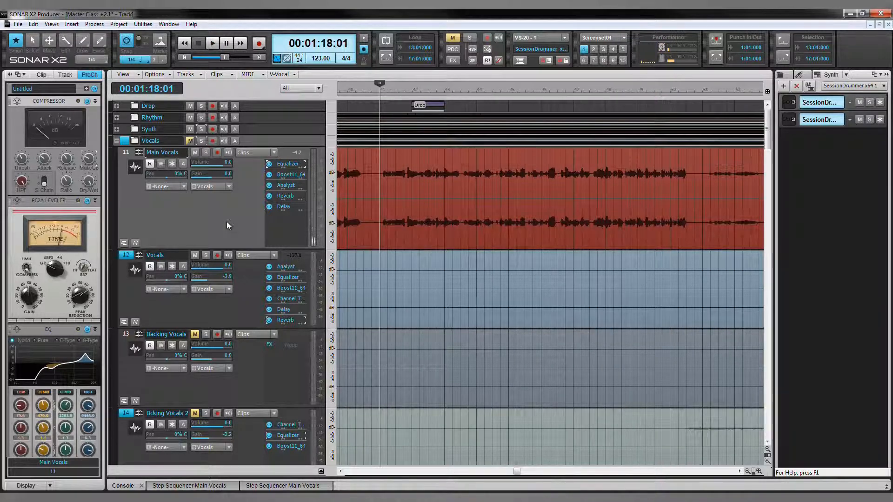
# Solo Main Vocals and Backing Vocals and audition the passage starting at bar 67
pyautogui.click(245, 353)
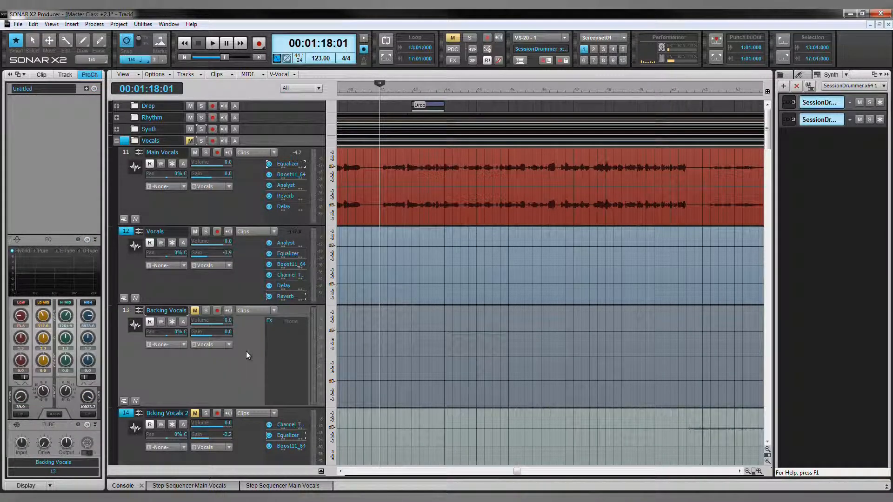
pyautogui.moveTo(517, 472); pyautogui.dragTo(630, 459)
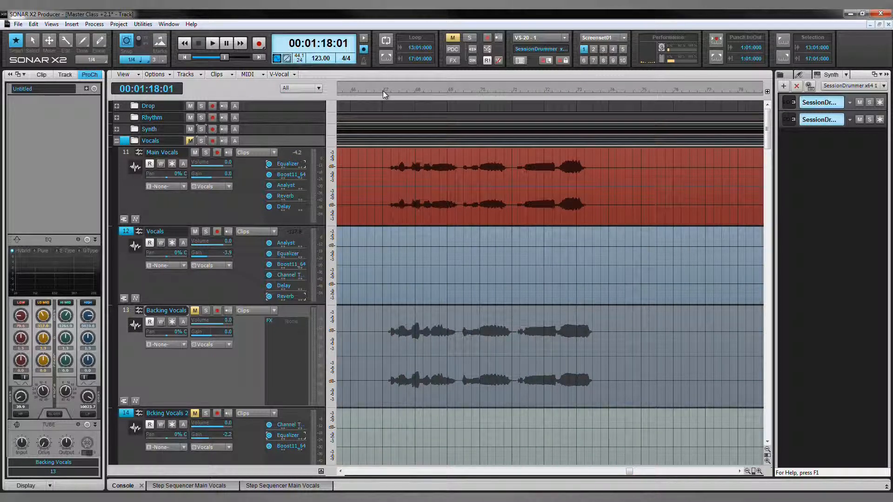
pyautogui.click(384, 91)
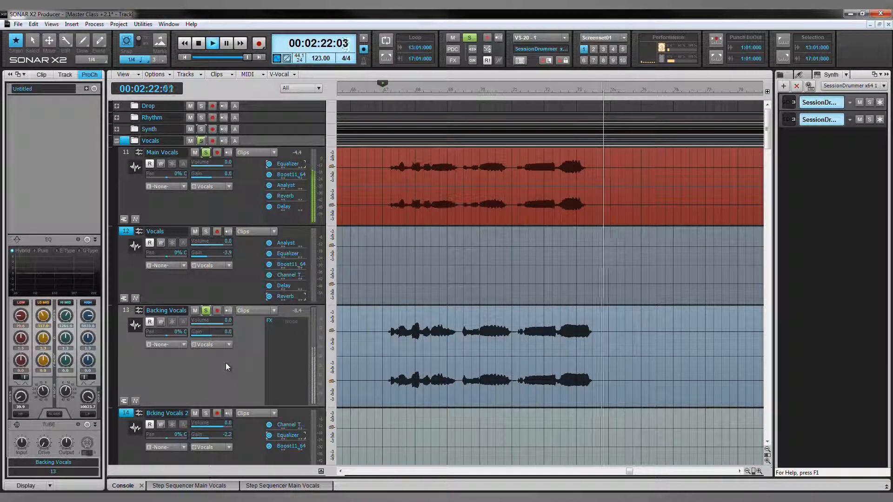
pyautogui.press('space')
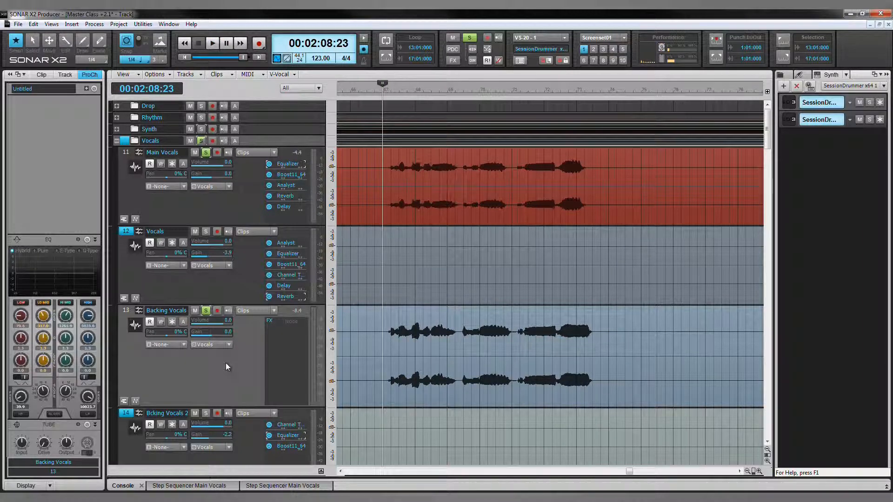
# Insert Channel Tools in the Backing Vocals effects bin with Pre delay and load its Increased Width preset
pyautogui.rightClick(277, 336)
pyautogui.moveTo(314, 442)
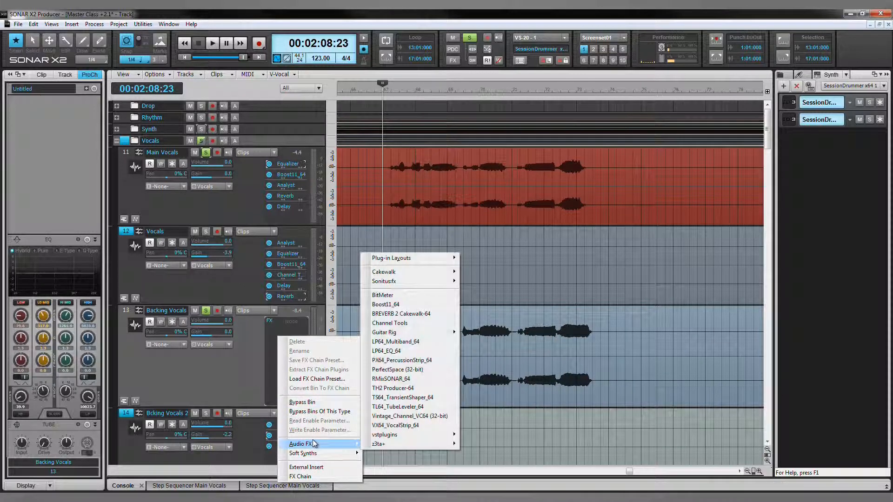
pyautogui.click(418, 322)
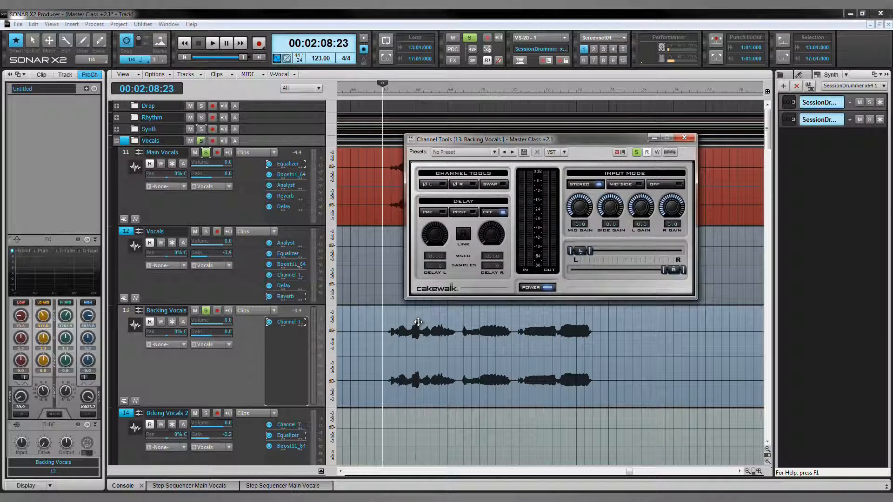
pyautogui.click(438, 213)
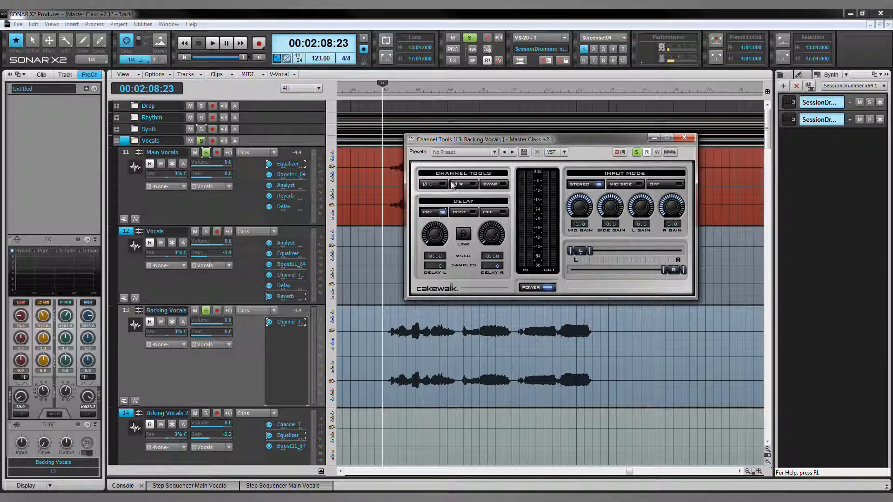
pyautogui.click(487, 152)
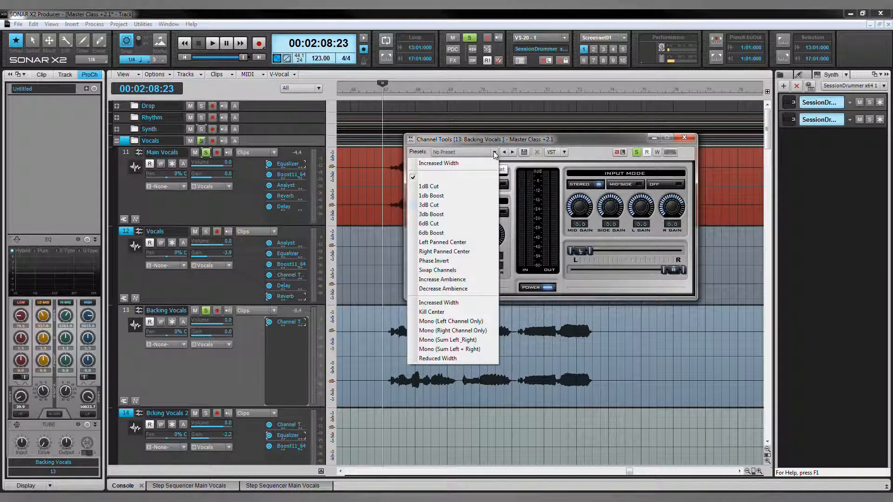
pyautogui.click(472, 302)
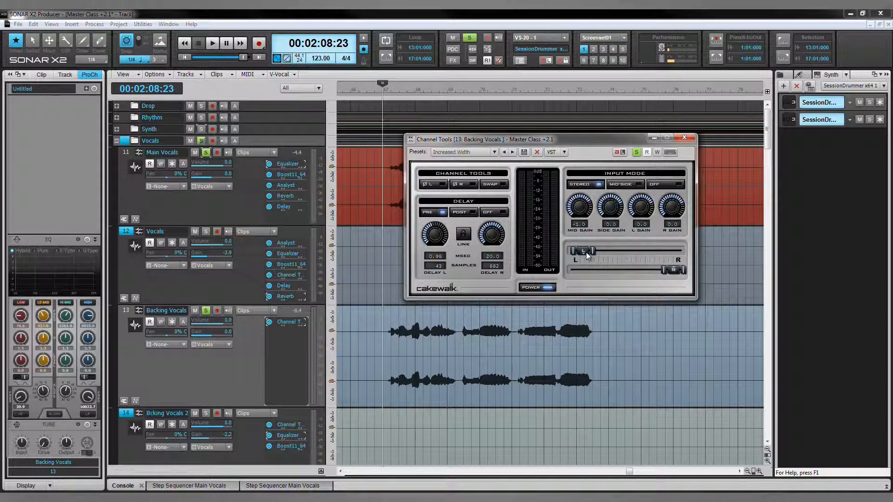
# In Channel Tools, set the left angle to about -16°, move the right channel inward as well, and close the plug-in
pyautogui.moveTo(585, 252)
pyautogui.moveTo(587, 251); pyautogui.dragTo(605, 251)
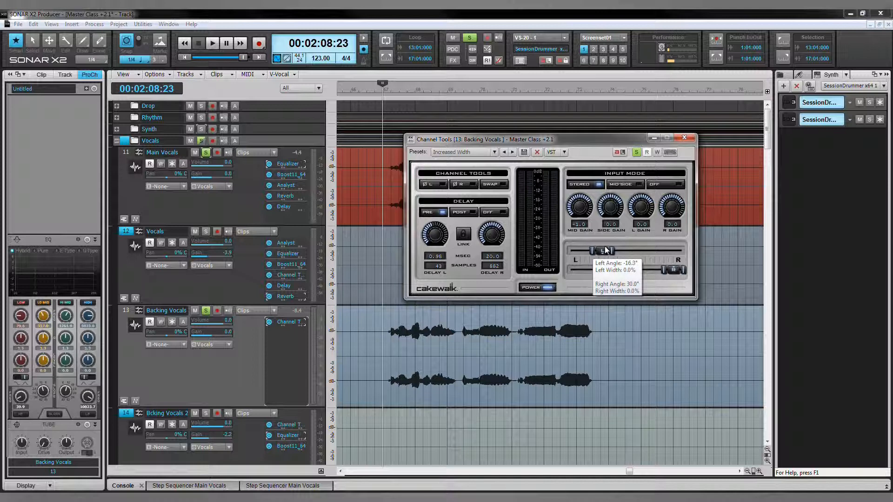
pyautogui.moveTo(673, 270); pyautogui.dragTo(648, 275)
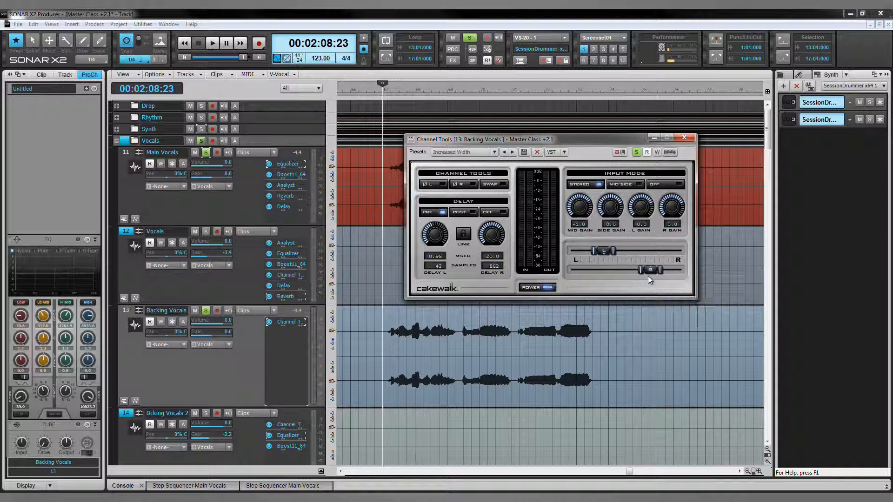
pyautogui.click(686, 139)
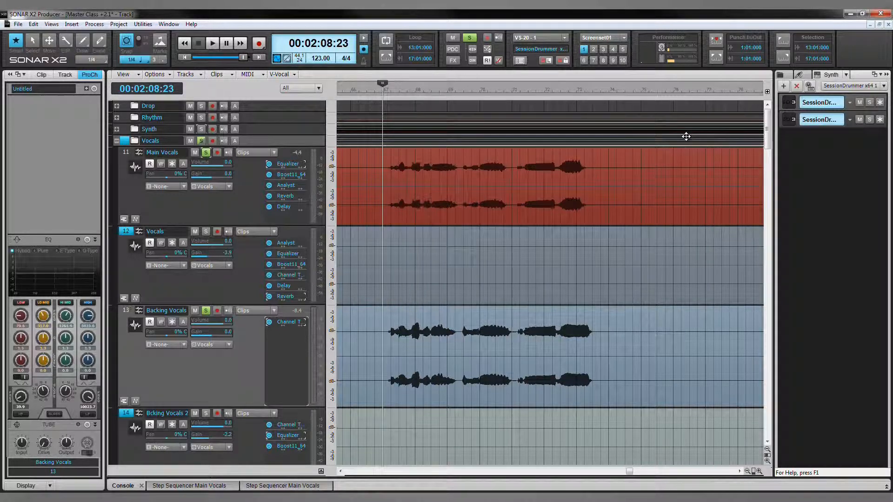
# Insert the Sonitus Equalizer after Channel Tools on Backing Vocals and set band 4's Q to 24.0
pyautogui.click(256, 353)
pyautogui.rightClick(276, 345)
pyautogui.moveTo(318, 455)
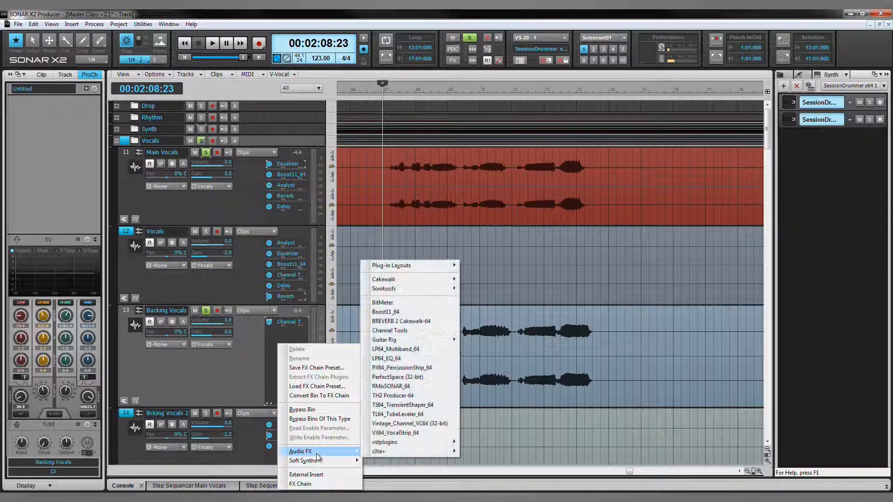
pyautogui.moveTo(412, 289)
pyautogui.click(493, 308)
pyautogui.moveTo(527, 143); pyautogui.dragTo(582, 135)
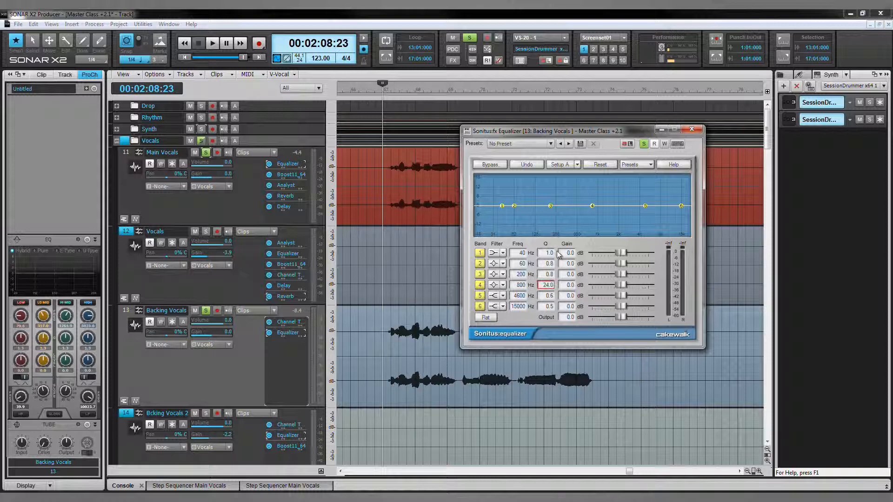
# Boost equalizer band 4 by 18 dB, sweep its frequency during playback to find a problem area, and widen its Q to 9.6
pyautogui.moveTo(622, 284); pyautogui.dragTo(639, 282)
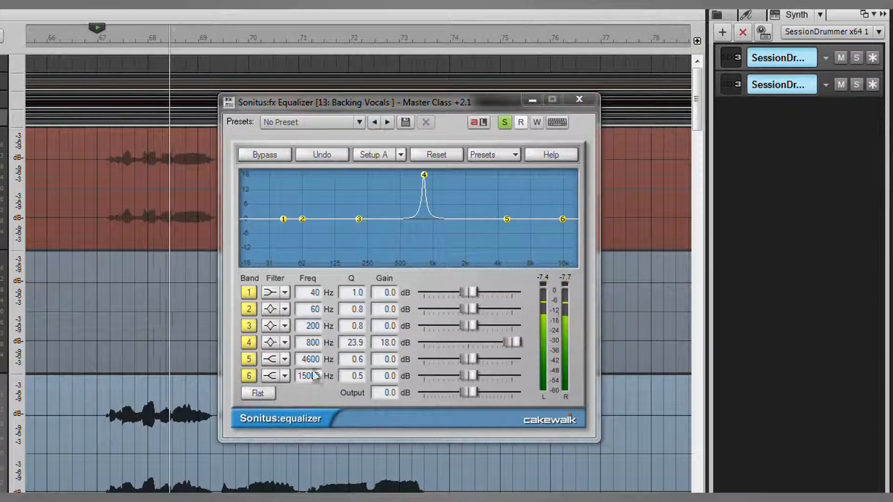
pyautogui.moveTo(312, 348); pyautogui.dragTo(324, 220)
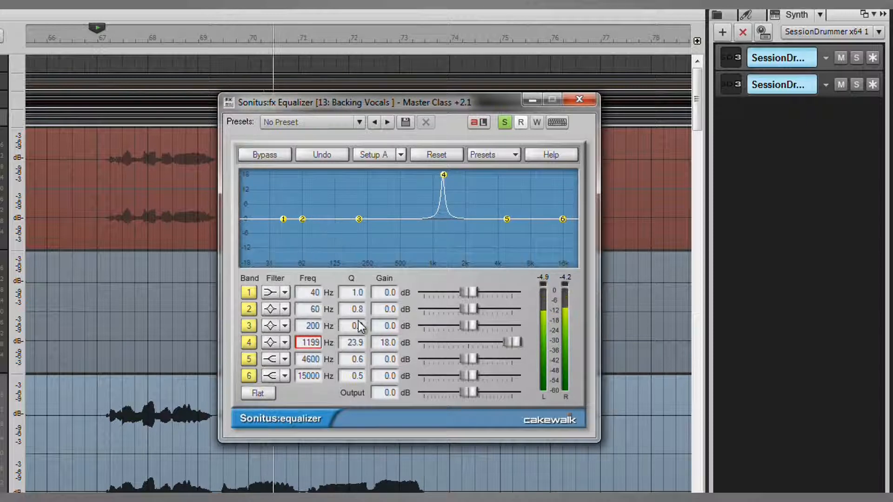
pyautogui.moveTo(310, 345); pyautogui.dragTo(322, 308)
pyautogui.moveTo(354, 342); pyautogui.dragTo(353, 399)
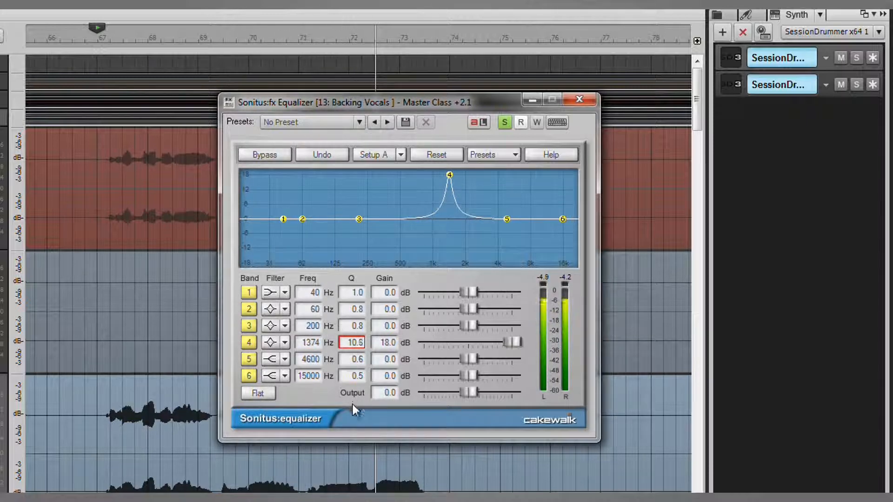
pyautogui.press('space')
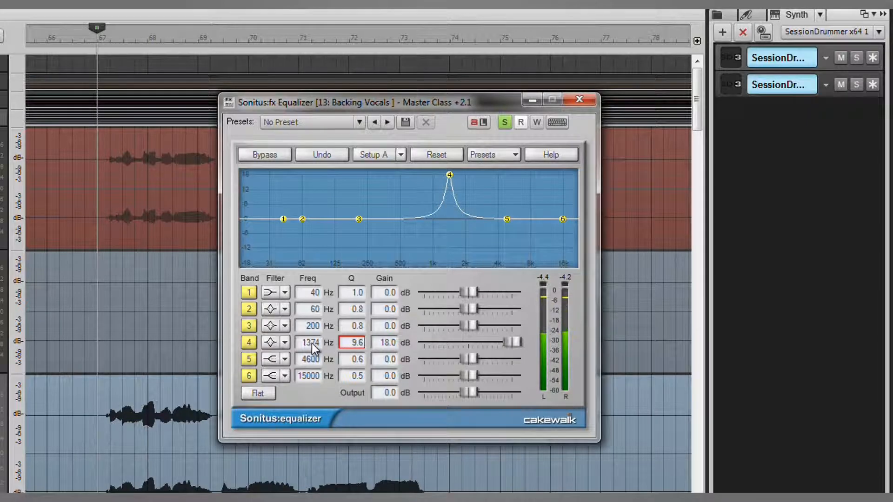
pyautogui.press('space')
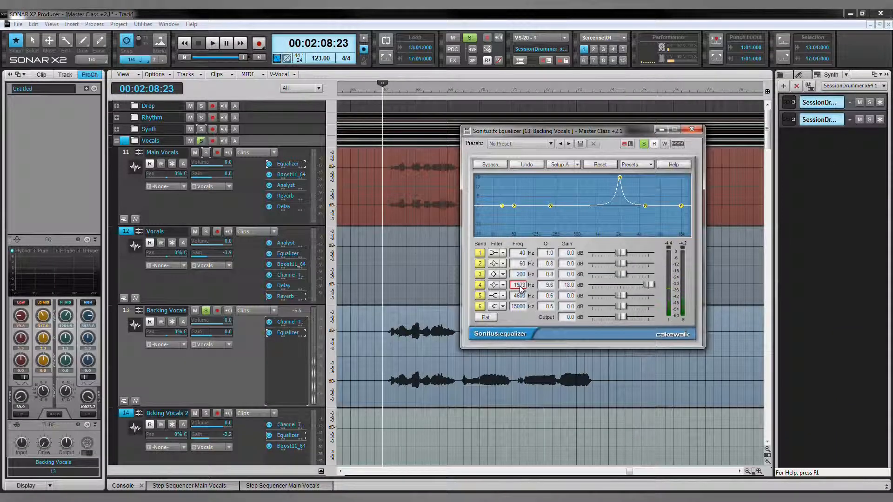
# Set equalizer band 4 to 1070 Hz with a Q of 7.0 and a gain of -18.0 dB, and close the equalizer
pyautogui.moveTo(519, 296); pyautogui.dragTo(516, 357)
pyautogui.moveTo(516, 391); pyautogui.dragTo(515, 423)
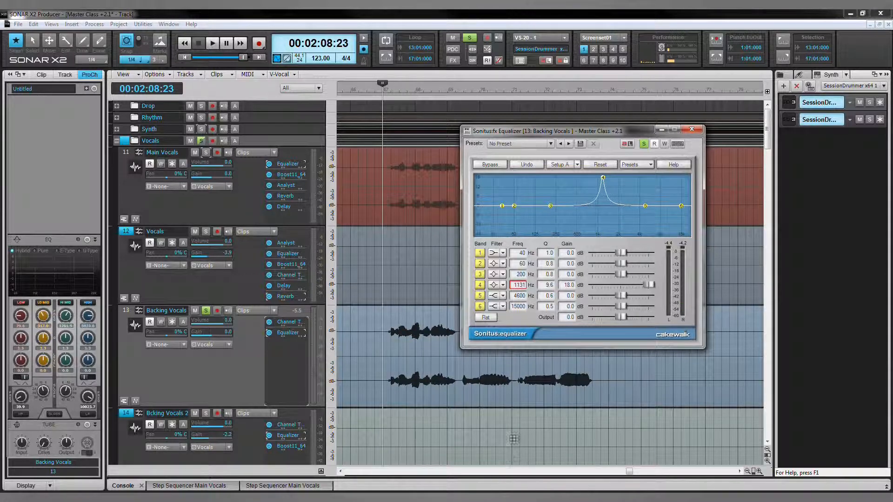
pyautogui.moveTo(518, 285); pyautogui.dragTo(524, 297)
pyautogui.moveTo(524, 300); pyautogui.dragTo(524, 304)
pyautogui.moveTo(649, 284); pyautogui.dragTo(553, 300)
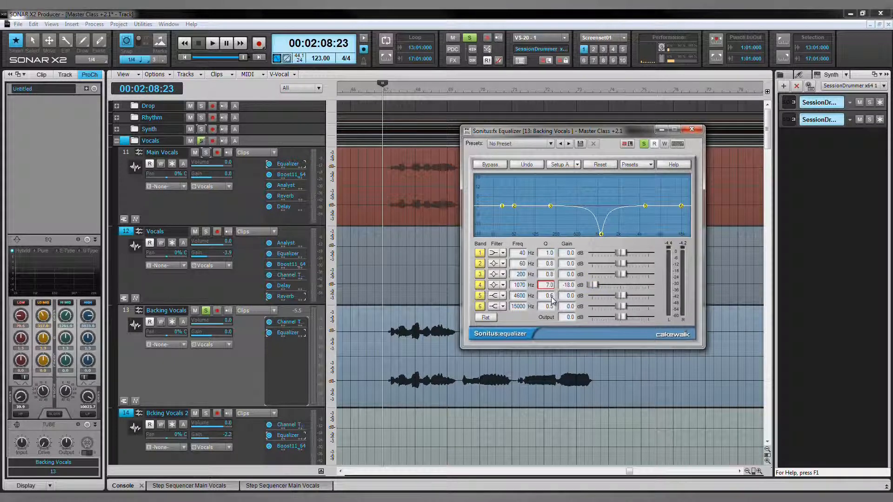
pyautogui.click(691, 129)
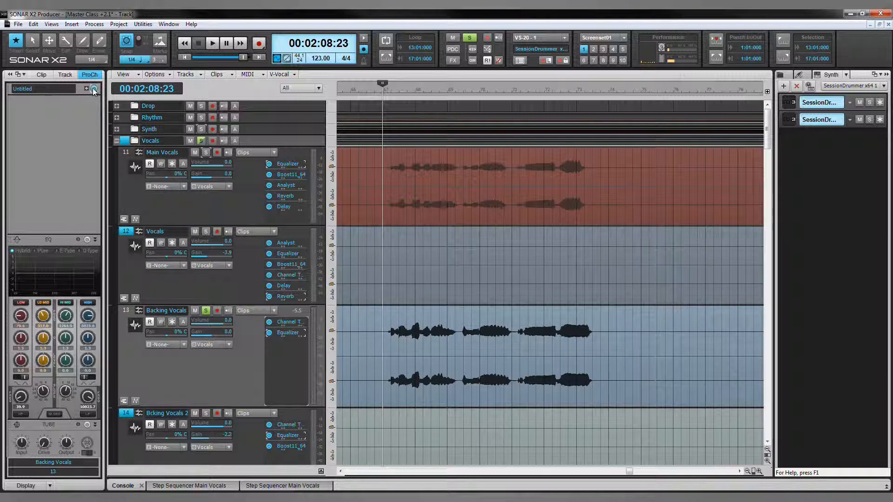
# Enable the Backing Vocals ProChannel, insert a PC76 U-Type Compressor, and move it above the EQ
pyautogui.rightClick(42, 170)
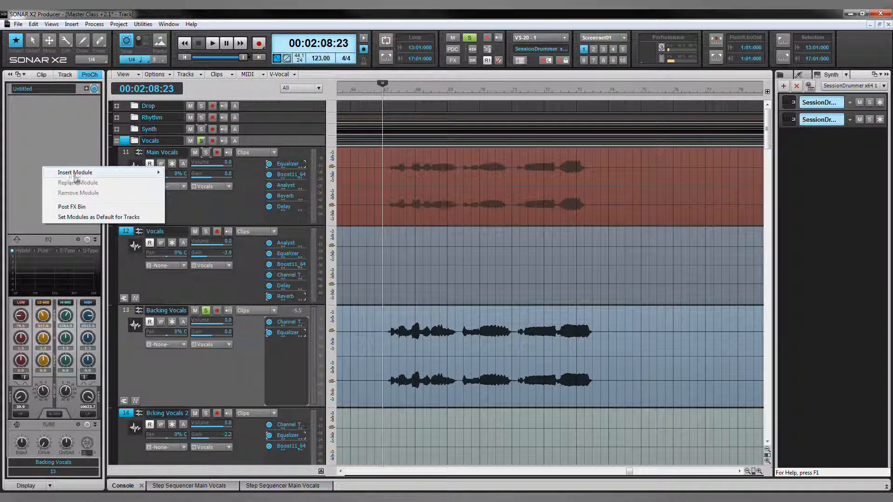
pyautogui.moveTo(77, 176)
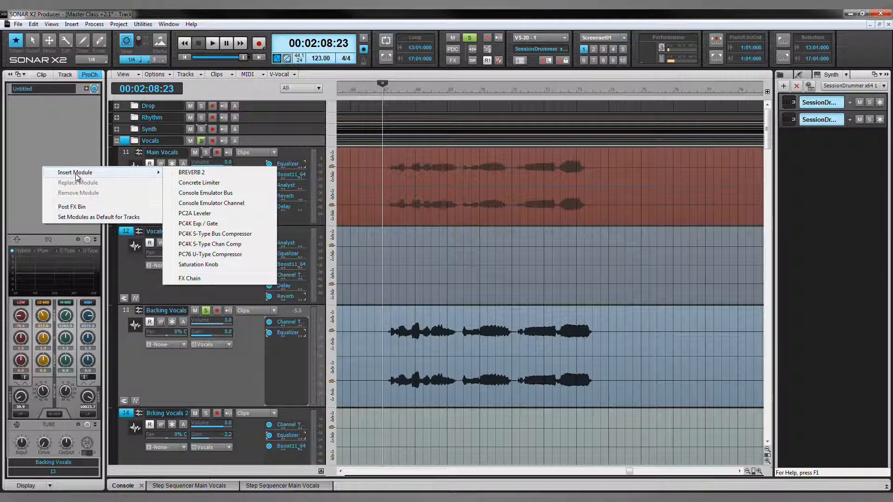
pyautogui.click(244, 255)
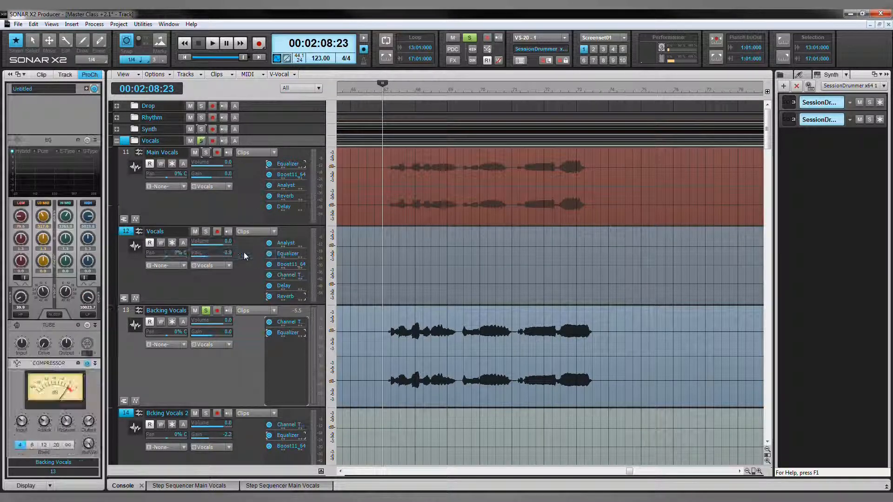
pyautogui.moveTo(61, 365); pyautogui.dragTo(64, 151)
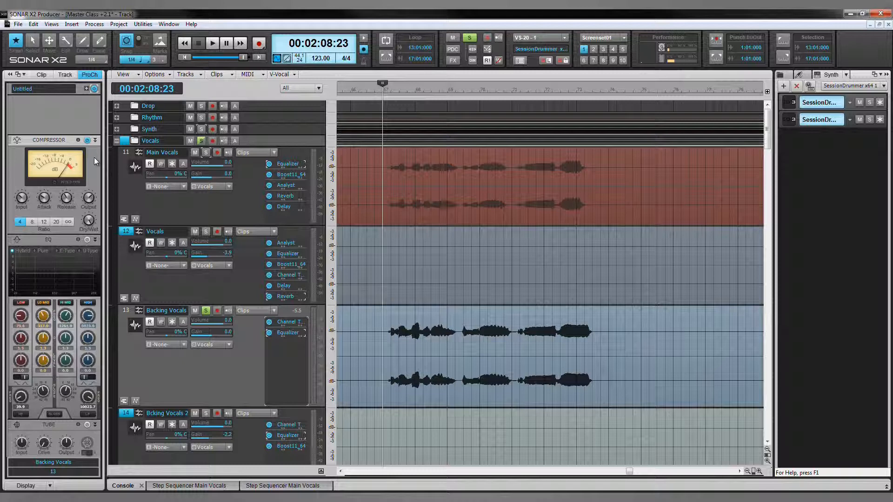
# Open the Boost11 limiter of the Vocals track to review its settings, and reselect the Backing Vocals track
pyautogui.moveTo(20, 203)
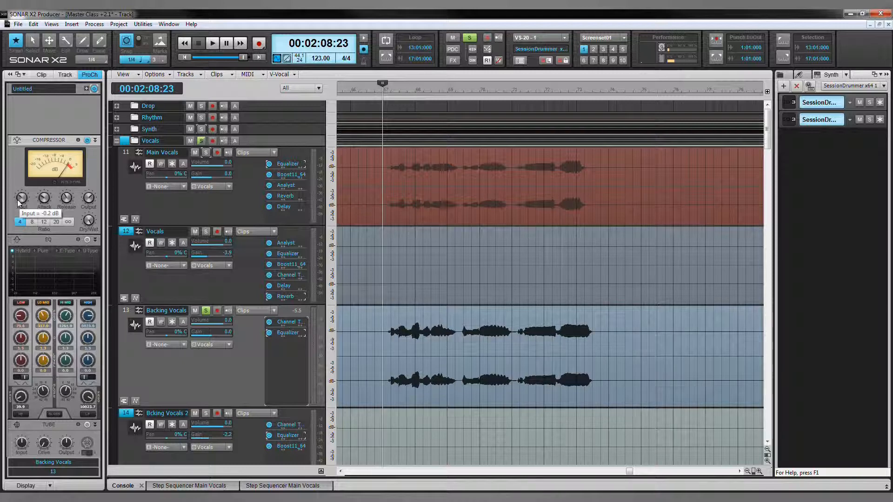
pyautogui.doubleClick(283, 267)
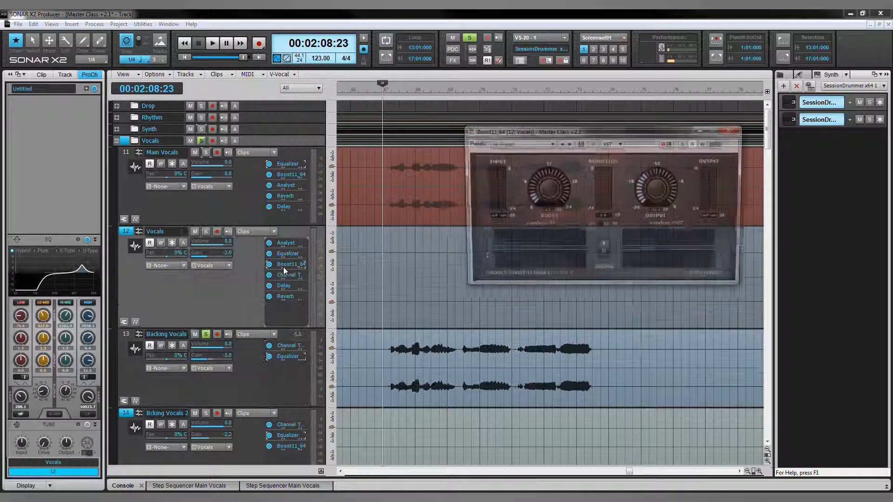
pyautogui.click(256, 387)
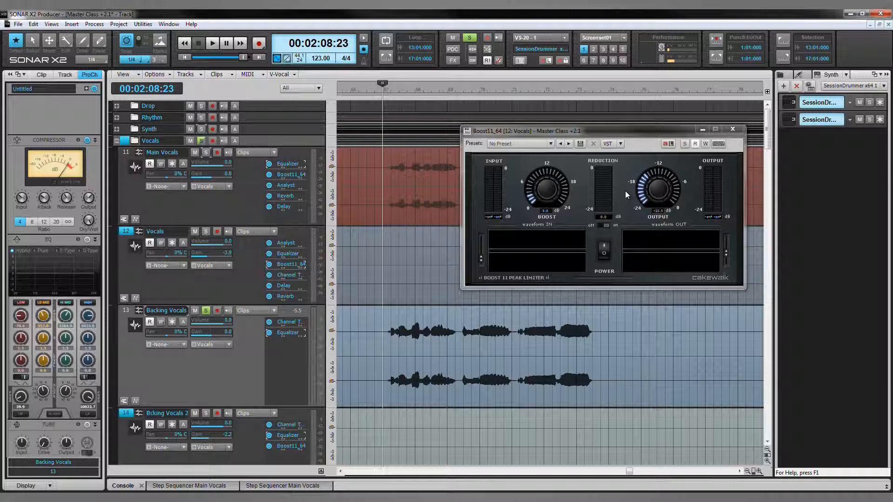
# Close the Boost11 limiter and try several ratios on the Backing Vocals compressor, ending with a ratio of 4
pyautogui.click(731, 128)
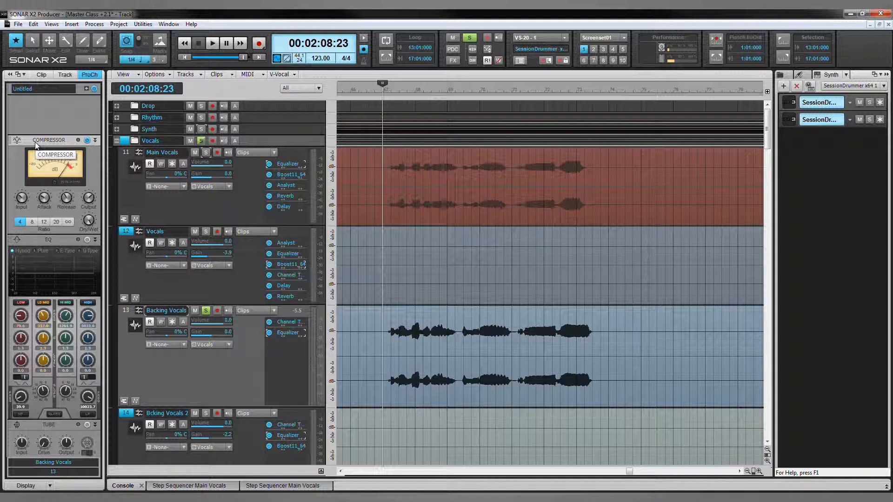
pyautogui.click(44, 223)
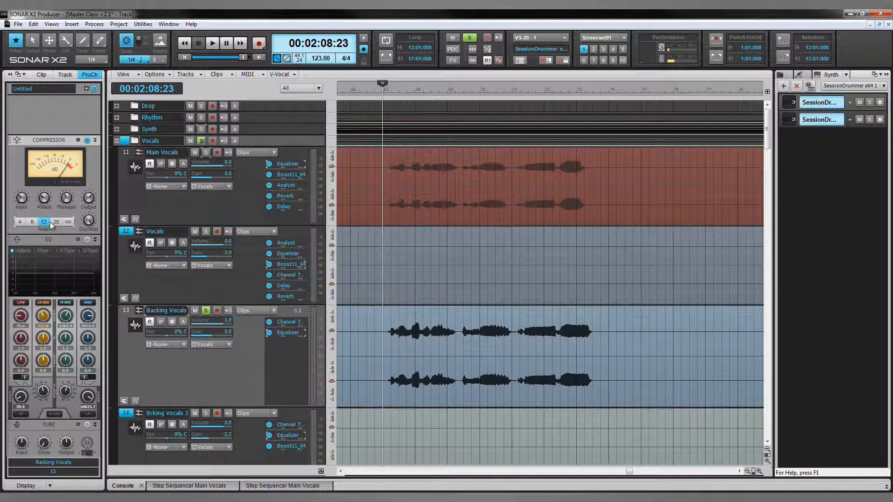
pyautogui.click(21, 222)
pyautogui.click(70, 222)
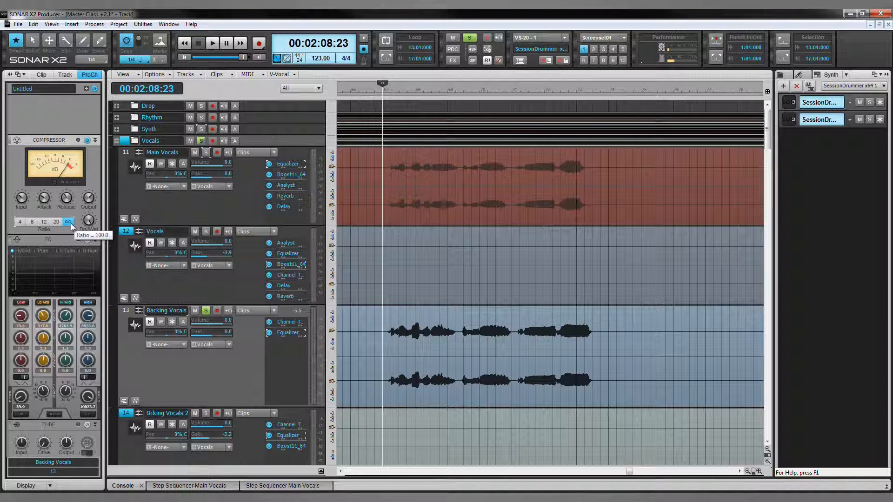
pyautogui.click(26, 222)
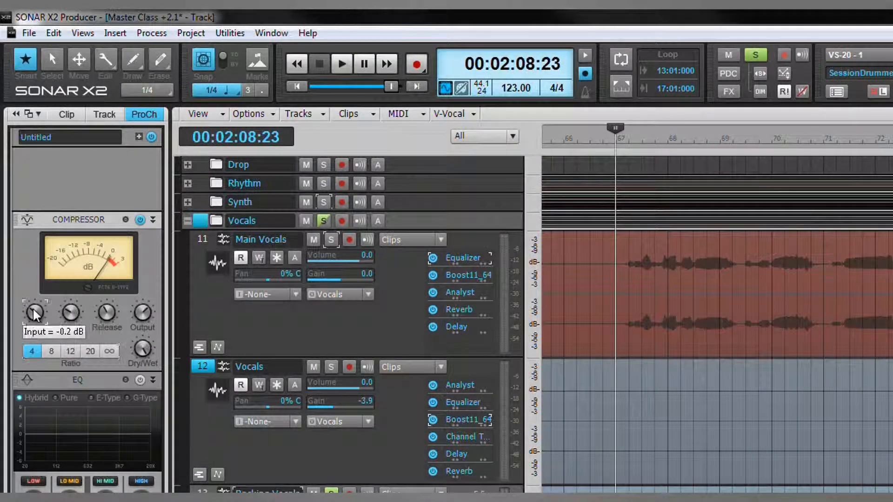
# Set the Backing Vocals compressor's input to 14.1 dB, its attack to 1.0 ms and its release to 497.9 ms
pyautogui.moveTo(22, 198); pyautogui.dragTo(22, 196)
pyautogui.moveTo(34, 309); pyautogui.dragTo(35, 315)
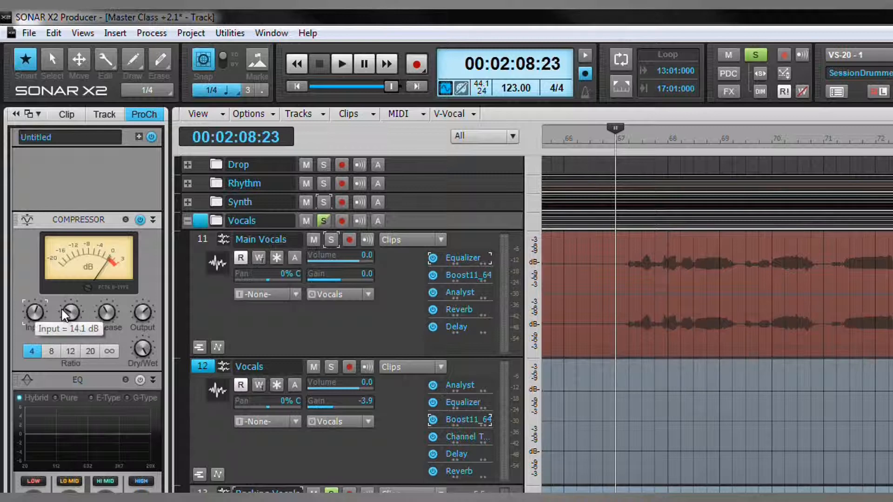
pyautogui.moveTo(73, 309); pyautogui.dragTo(73, 310)
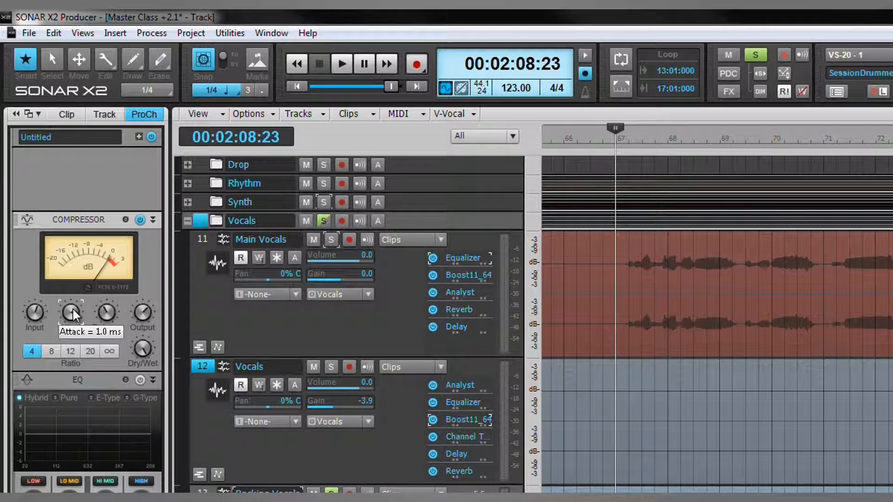
pyautogui.click(104, 313)
pyautogui.moveTo(104, 314); pyautogui.dragTo(104, 315)
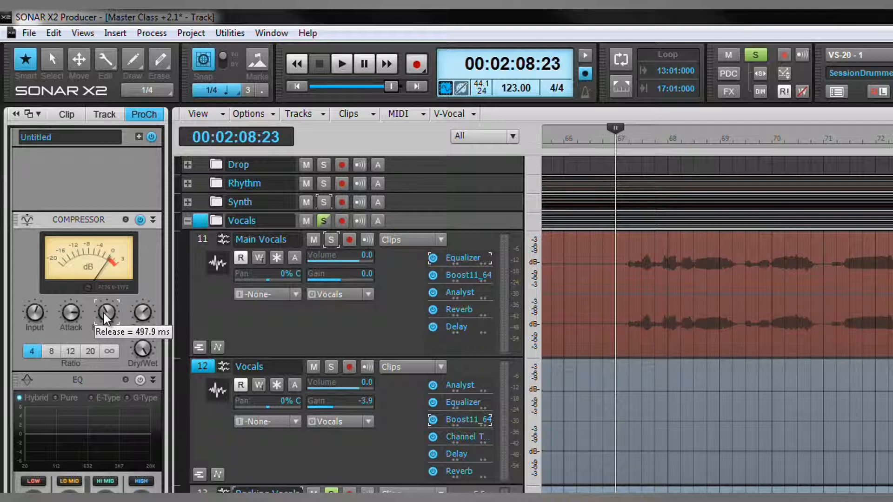
# Lower the output level of the Backing Vocals compressor
pyautogui.click(143, 315)
pyautogui.scroll(-10, 145, 316)
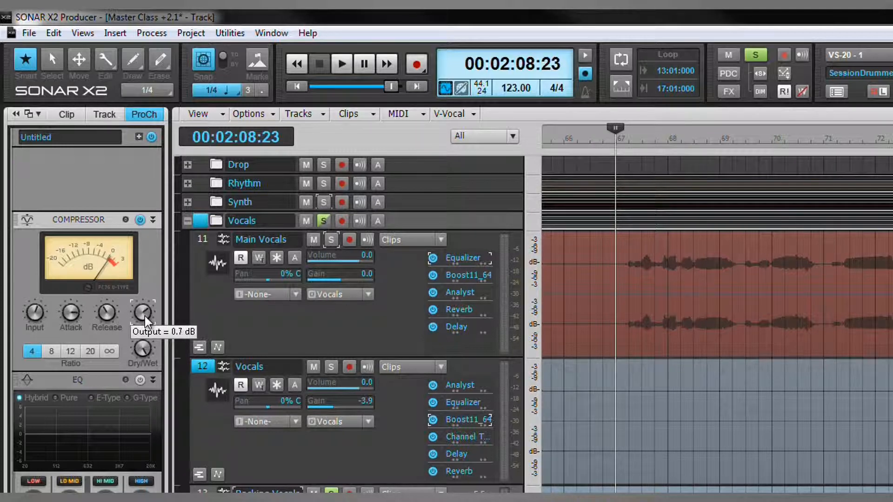
pyautogui.scroll(-1, 144, 316)
pyautogui.scroll(-1, 144, 317)
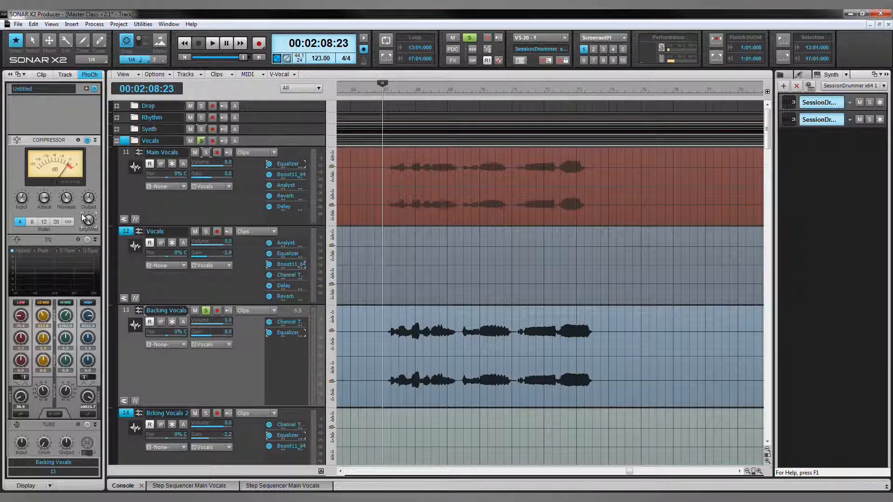
# Insert a Sonitus Reverb on the Backing Vocals track, raise its reverb level, and close the plug-in
pyautogui.rightClick(291, 359)
pyautogui.moveTo(325, 319)
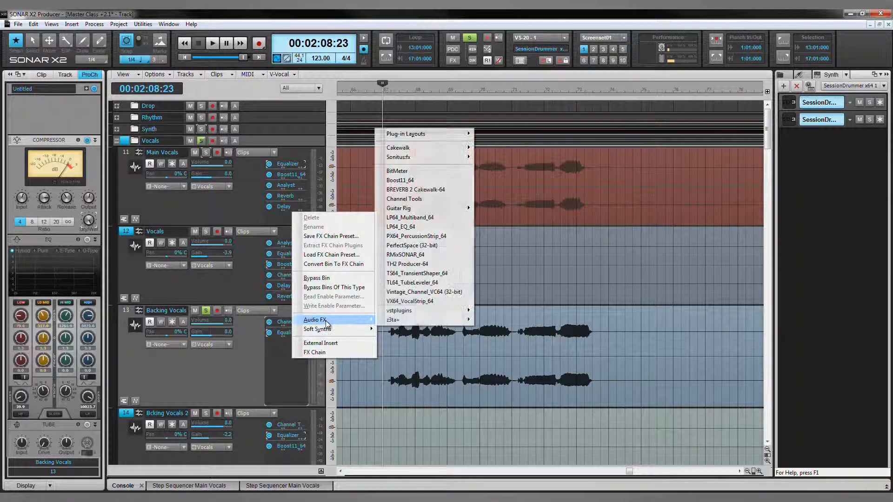
pyautogui.moveTo(414, 158)
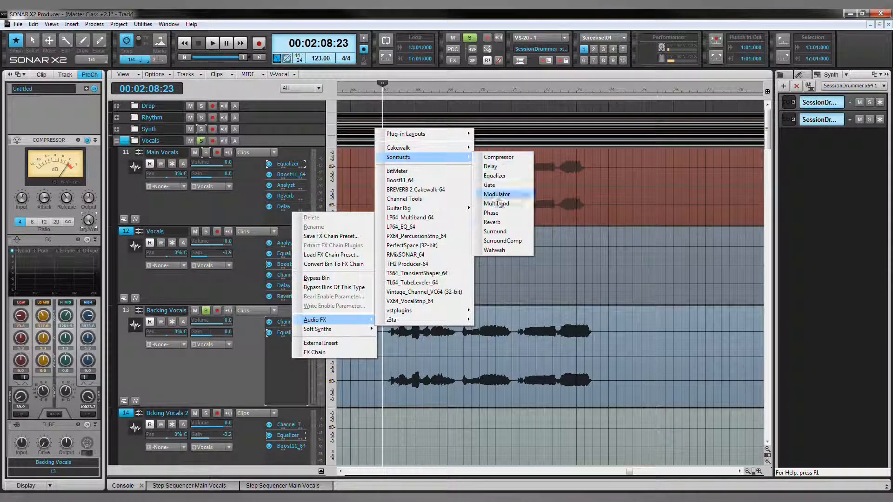
pyautogui.click(492, 223)
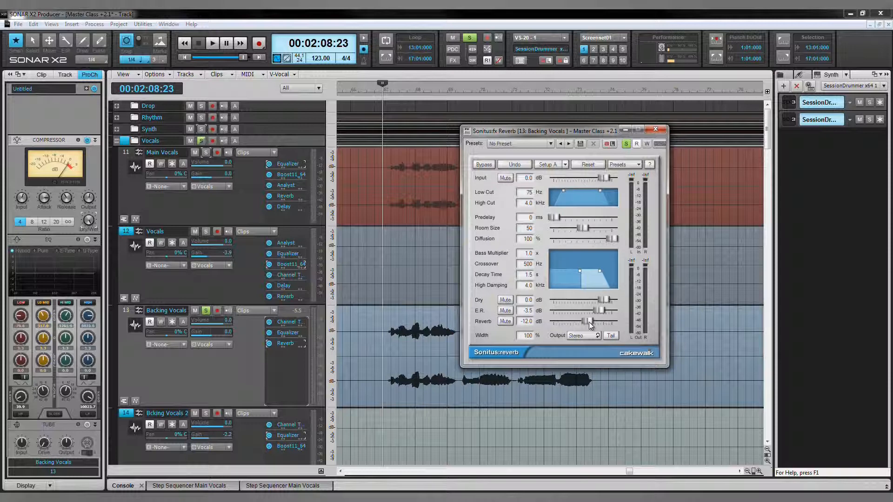
pyautogui.moveTo(589, 322); pyautogui.dragTo(599, 319)
pyautogui.click(662, 130)
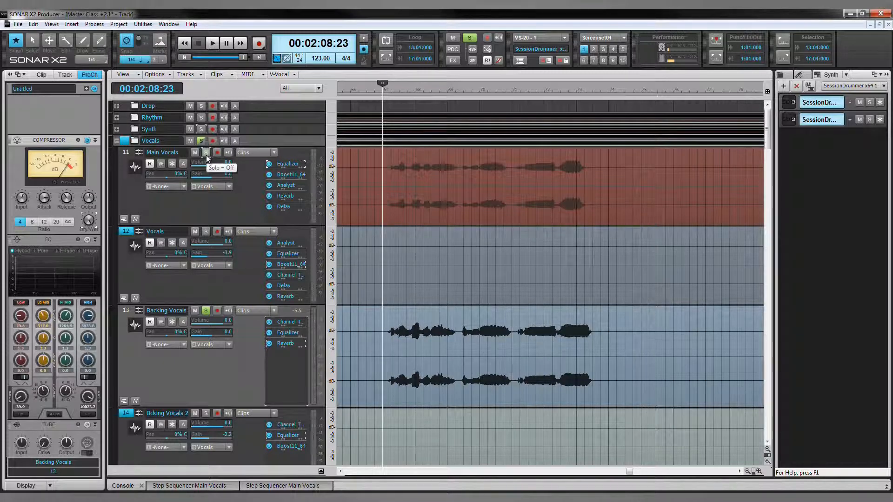
# Turn off the solo on the Vocals folder and play the full mix from the start of the project
pyautogui.click(201, 140)
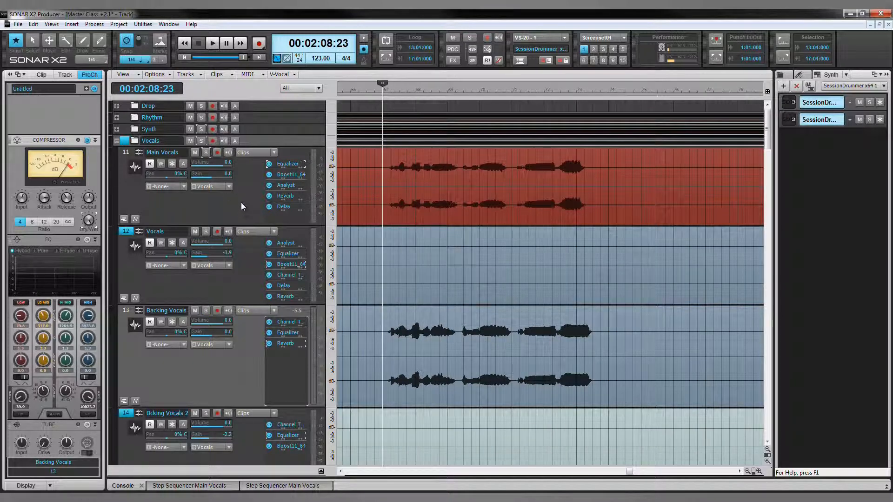
pyautogui.press('w')
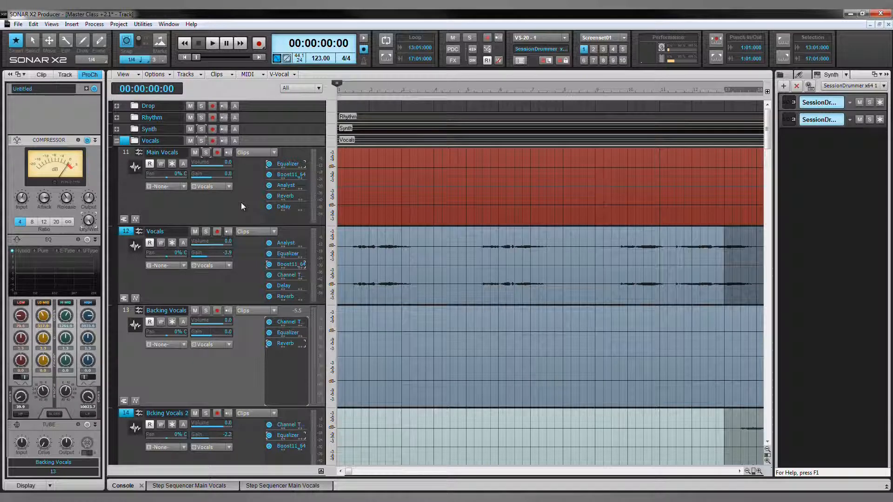
pyautogui.hotkey('ctrl', 'Up')
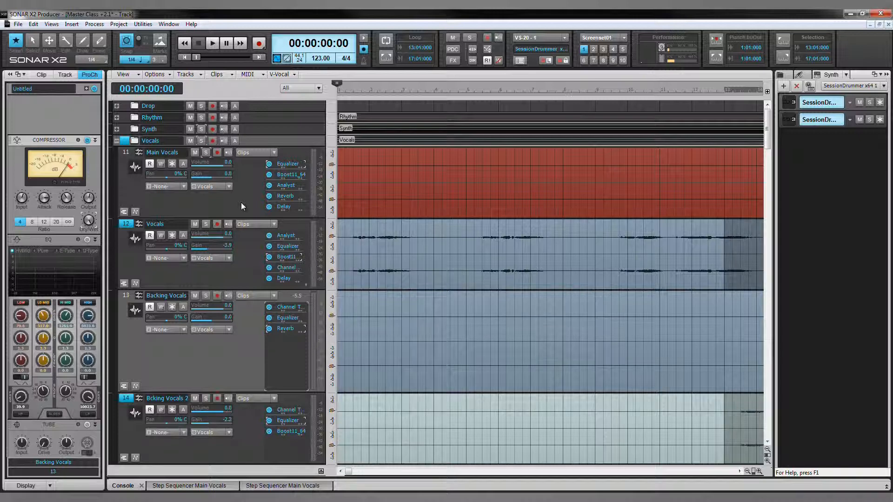
pyautogui.press('space')
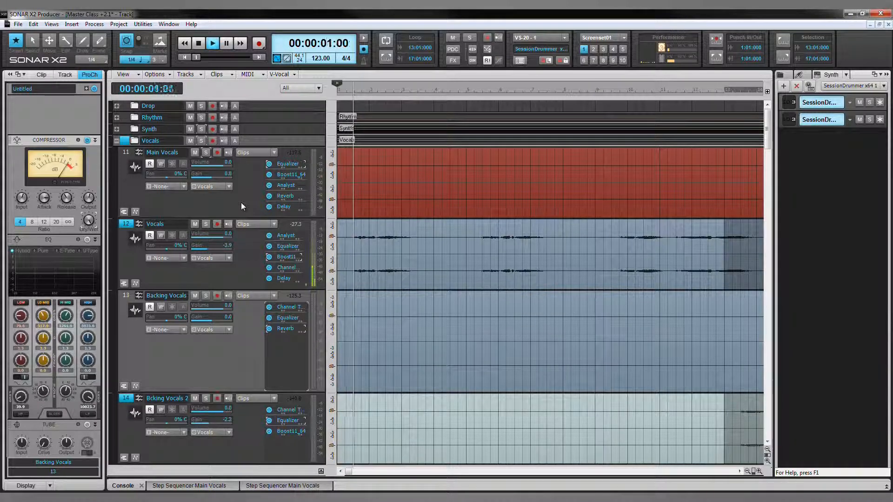
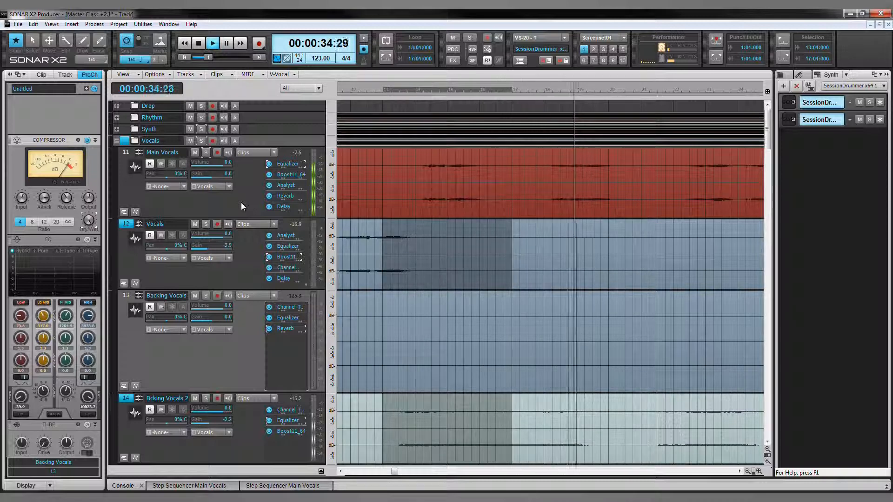
# Lower the Bcking Vocals 2 track's gain to -3.0 dB and its equalizer's output to 4.9 dB
pyautogui.click(241, 415)
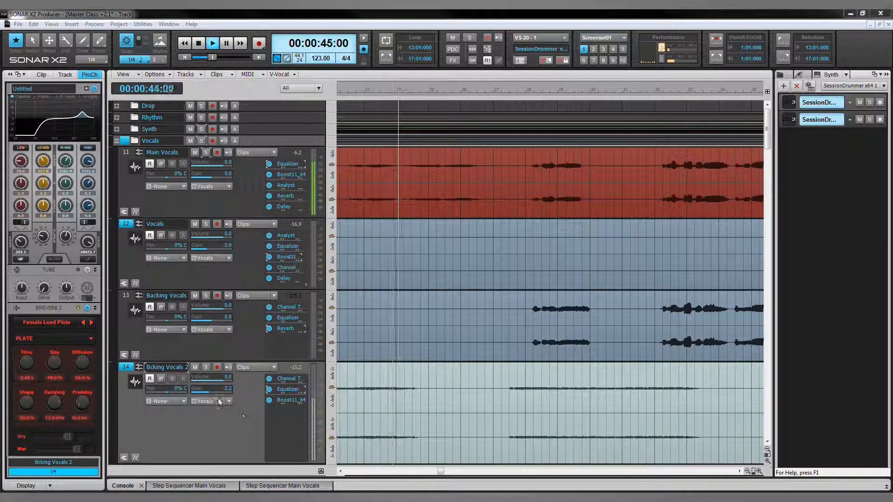
pyautogui.scroll(-4, 200, 391)
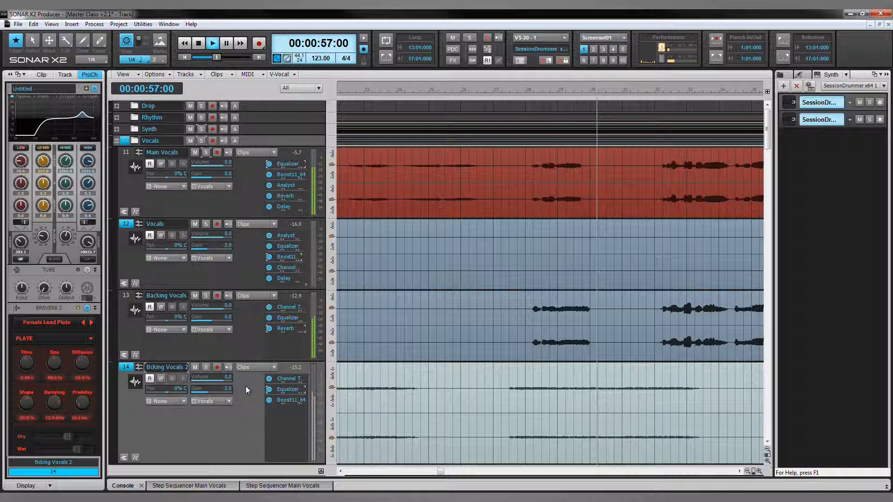
pyautogui.doubleClick(288, 389)
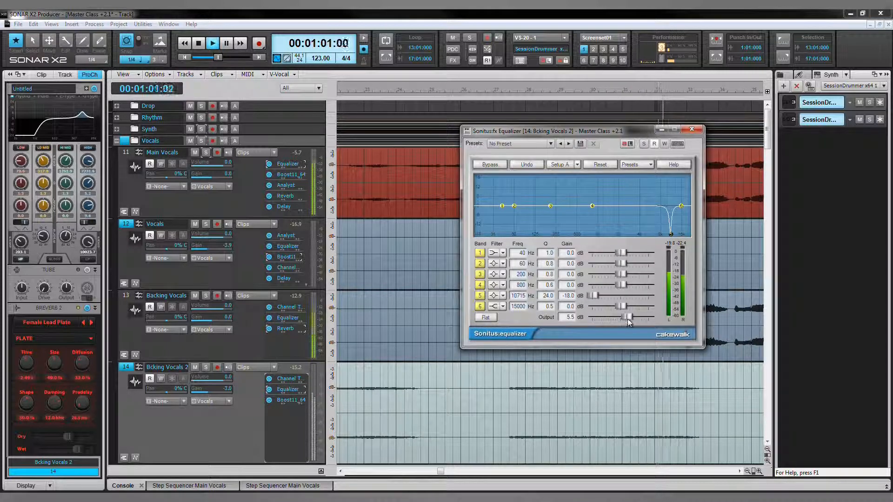
pyautogui.moveTo(628, 323); pyautogui.dragTo(624, 325)
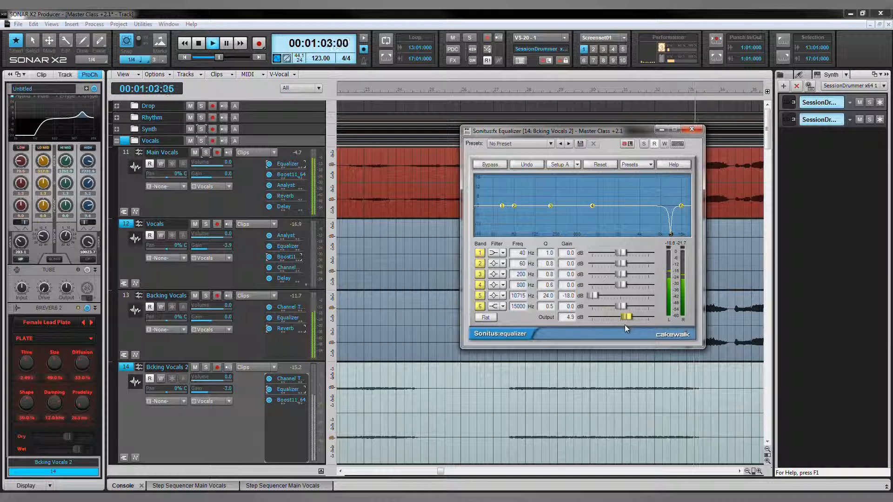
pyautogui.click(692, 128)
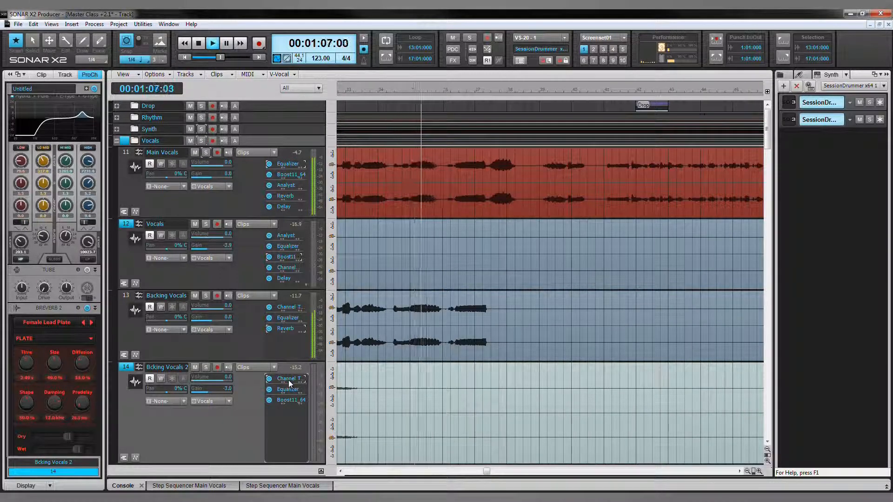
# Review the Boost11 limiter of the Bcking Vocals 2 track, close it, and select the Backing Vocals track
pyautogui.doubleClick(288, 399)
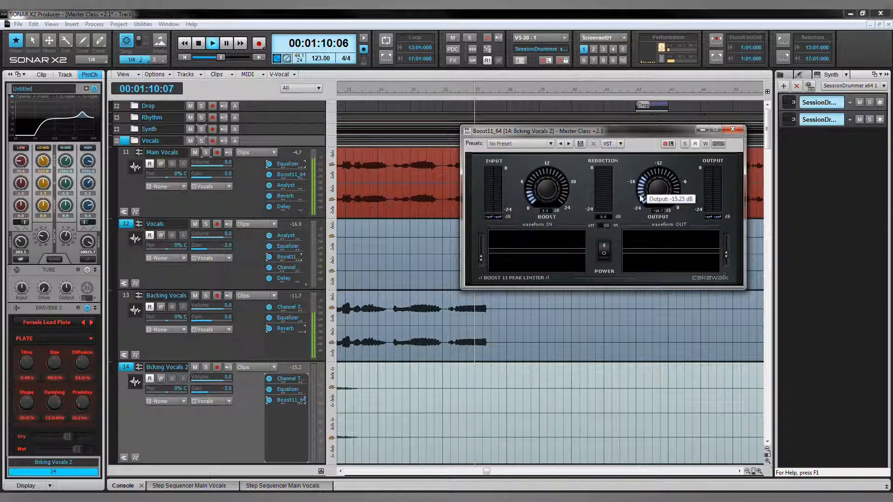
pyautogui.click(732, 129)
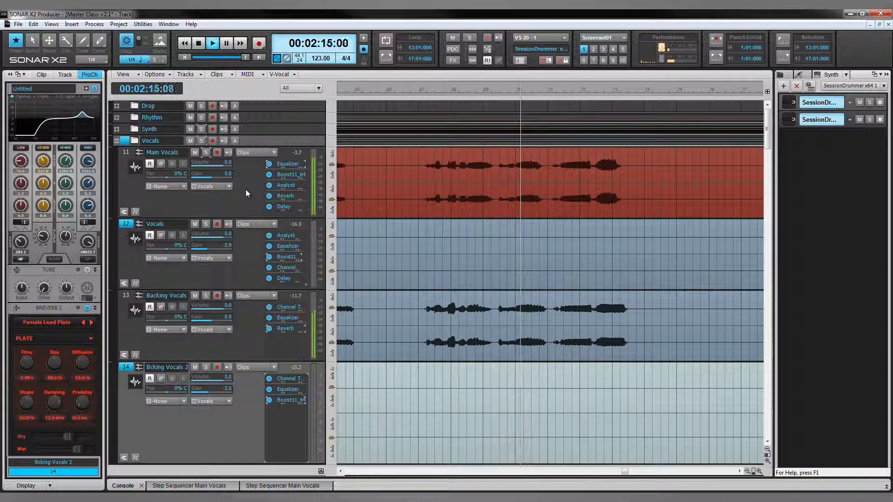
pyautogui.click(249, 318)
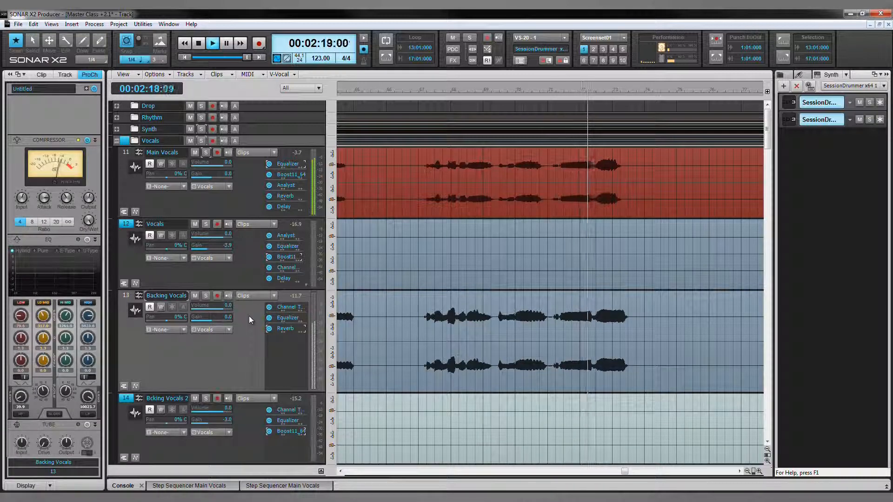